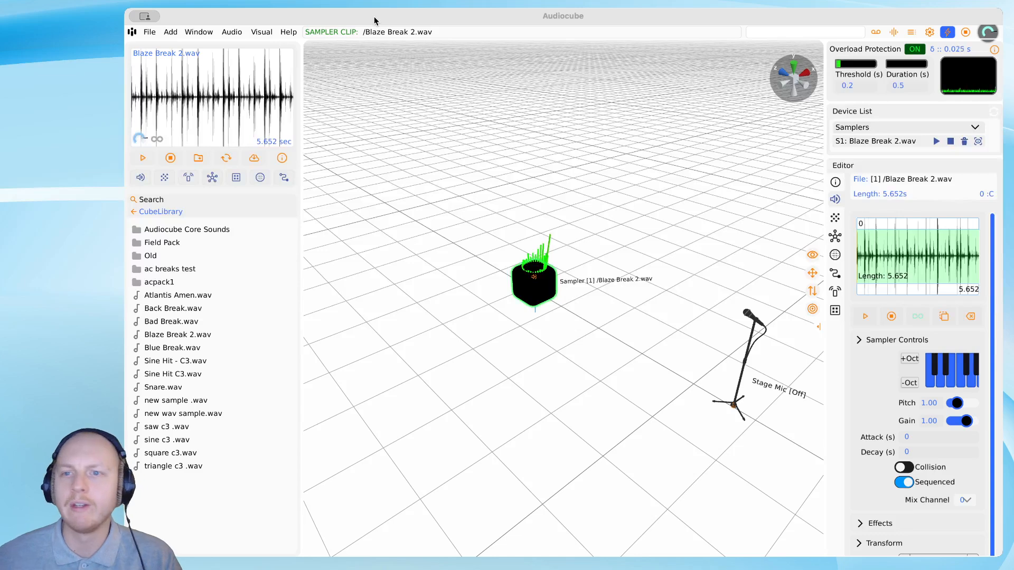
# Step: Open the acoustics settings to view the Spatial Acoustics options
pyautogui.click(321, 18)
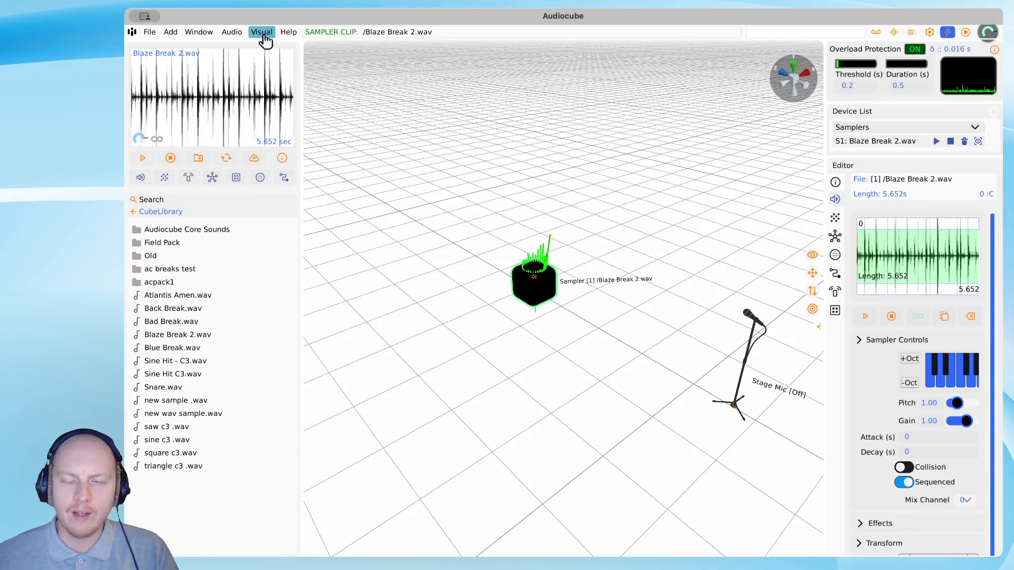
pyautogui.click(234, 40)
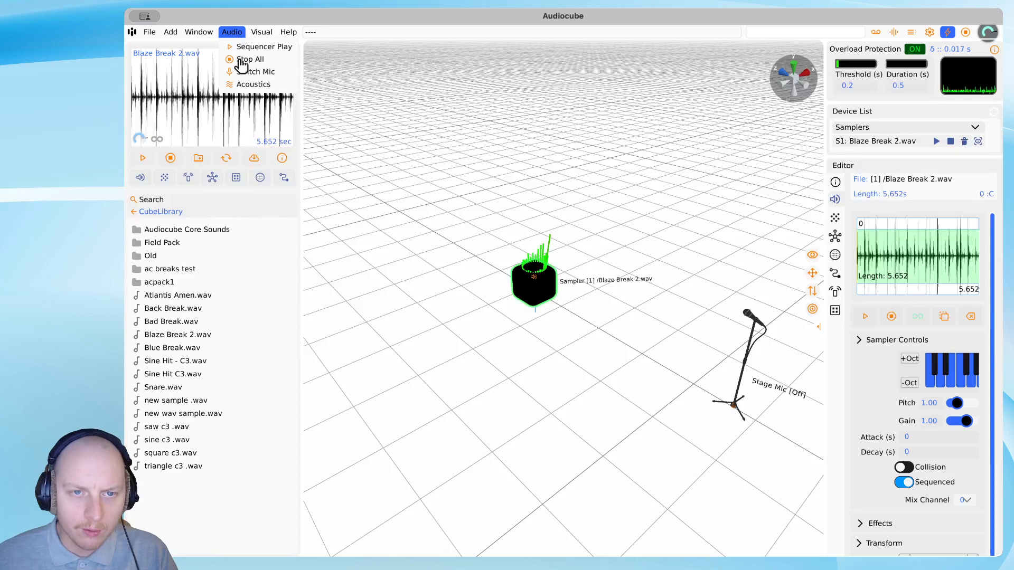
pyautogui.moveTo(254, 85)
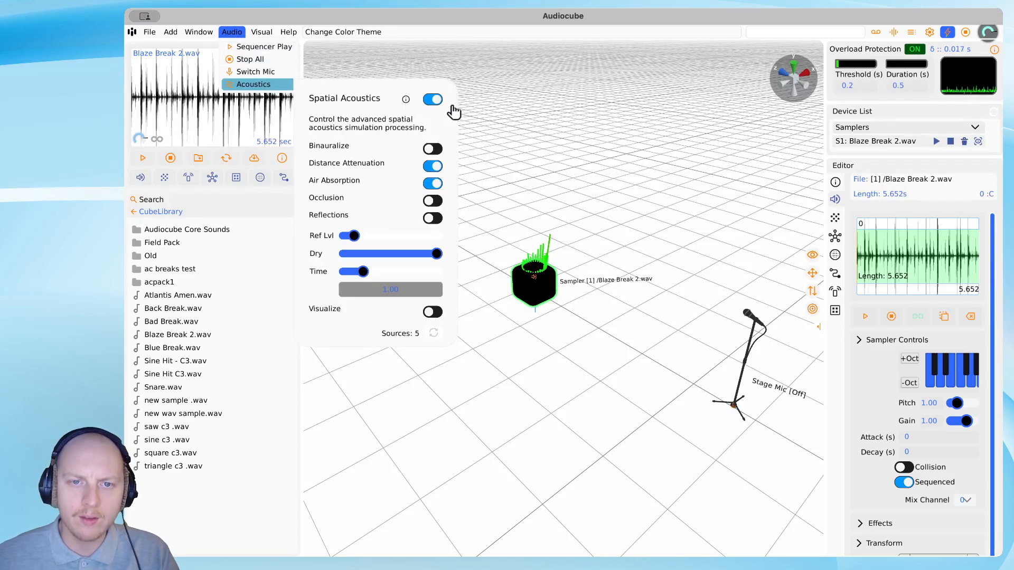
pyautogui.moveTo(285, 84)
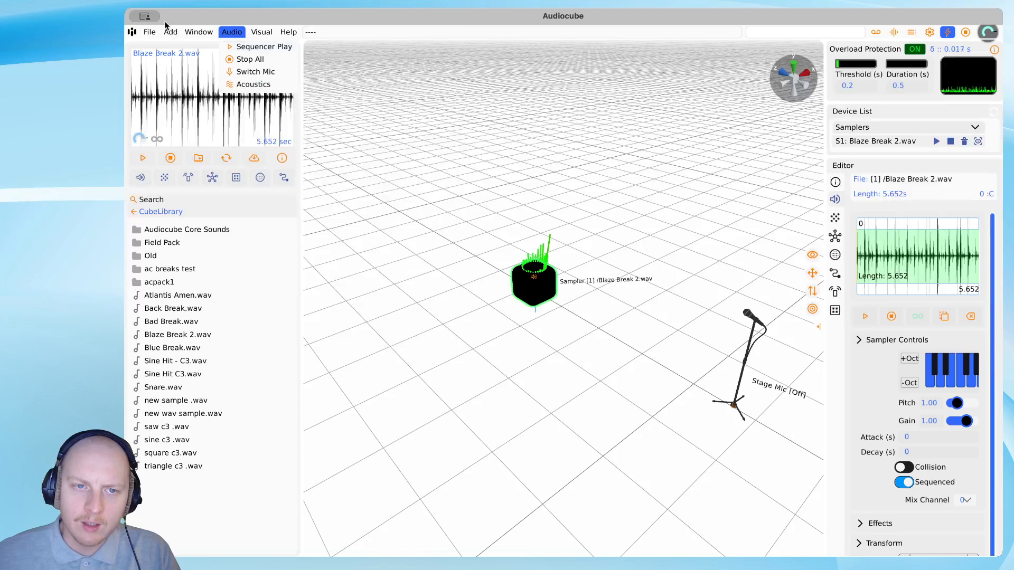
# Step: Hide the Browser window to enlarge the 3D scene
pyautogui.click(148, 33)
pyautogui.click(203, 35)
pyautogui.click(204, 47)
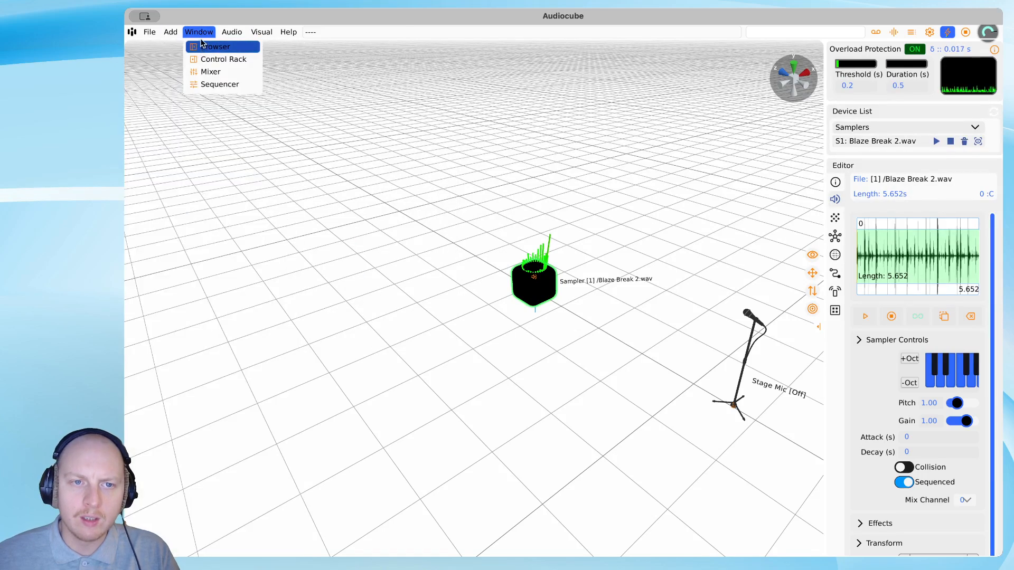
pyautogui.click(203, 34)
# Step: Examine the Spatial Acoustics settings, including Distance Attenuation, Air Absorption, Occlusion and Reflections, and close them
pyautogui.click(236, 36)
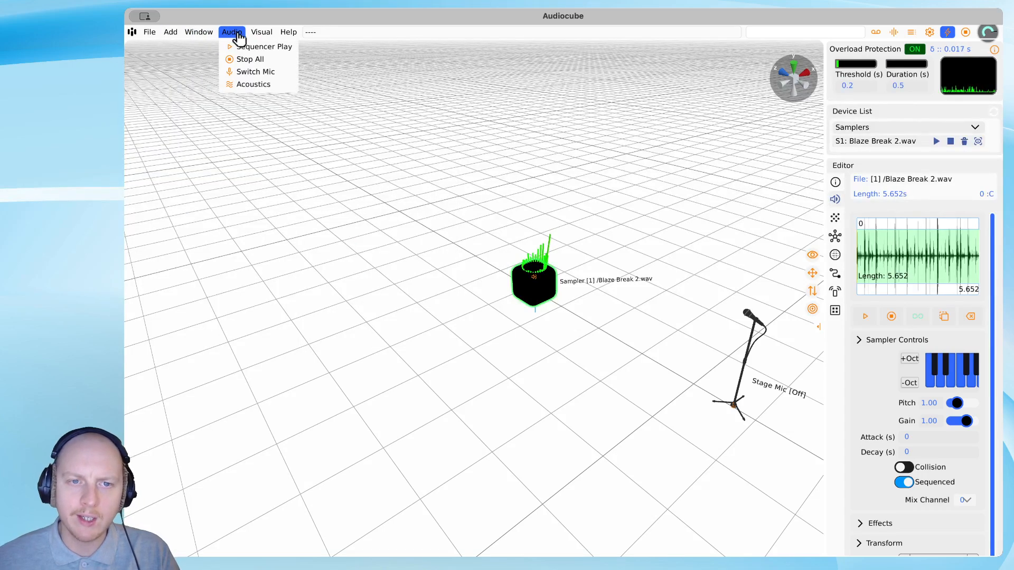
pyautogui.moveTo(241, 90)
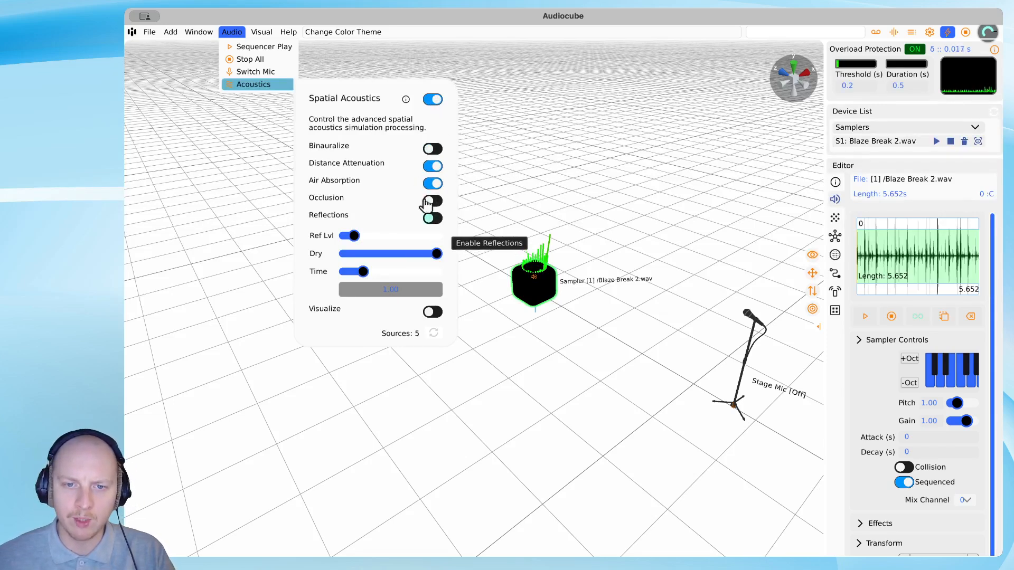
pyautogui.click(430, 181)
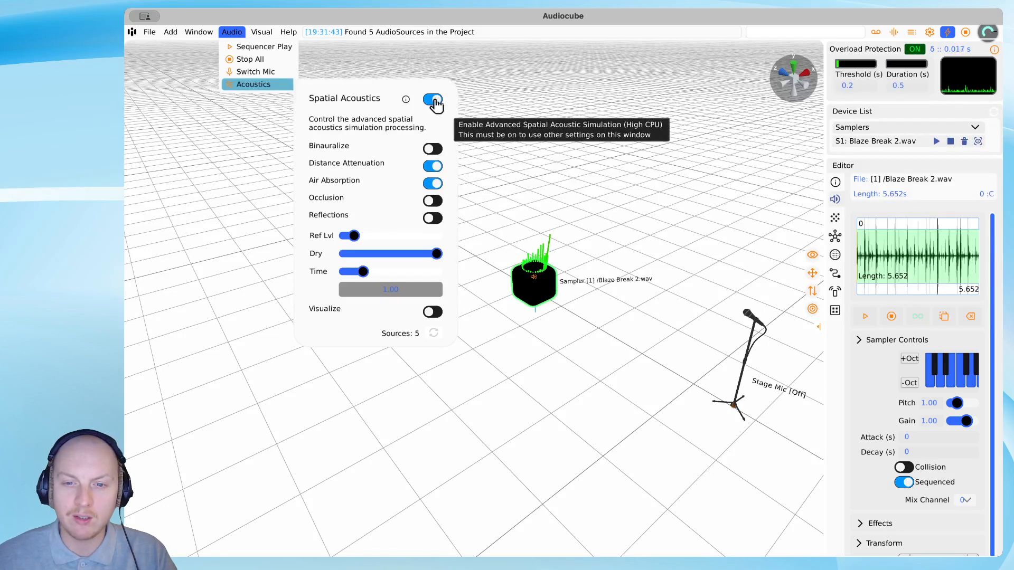
pyautogui.click(565, 188)
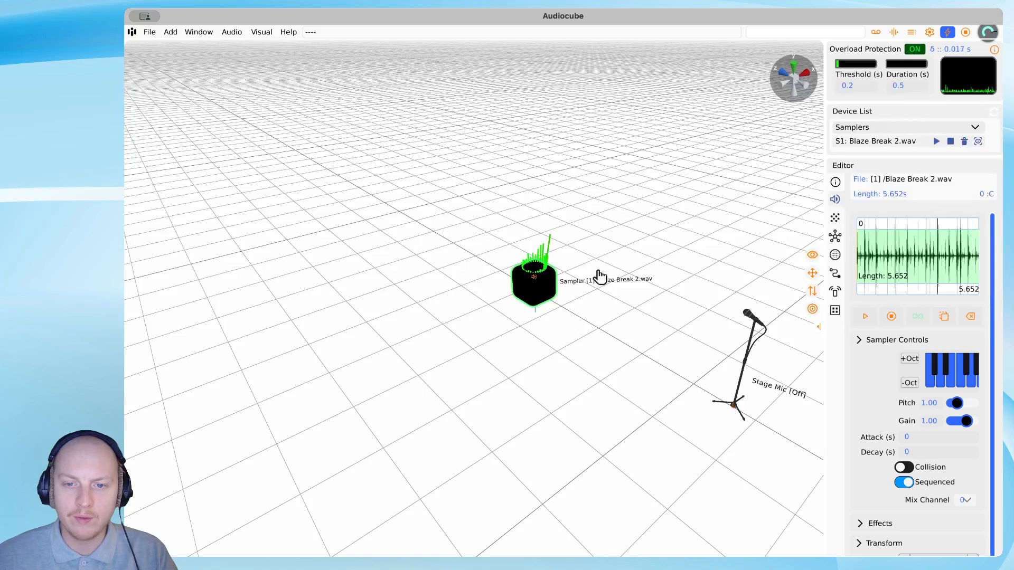
# Step: Raise the Blaze Break 2 sampler above the grid floor and reposition the stage mic in front of it
pyautogui.moveTo(534, 279); pyautogui.dragTo(539, 238)
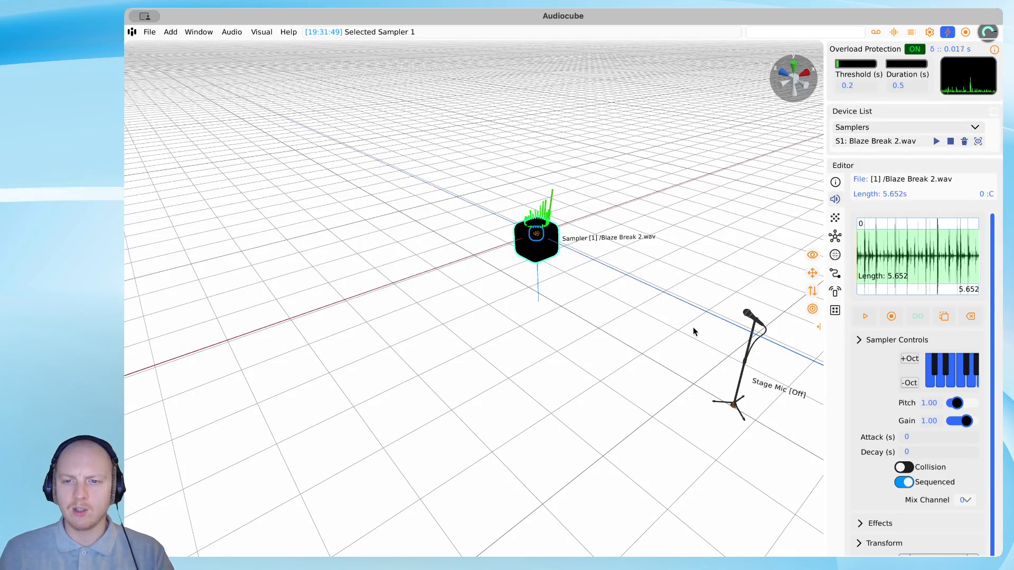
pyautogui.press('d')
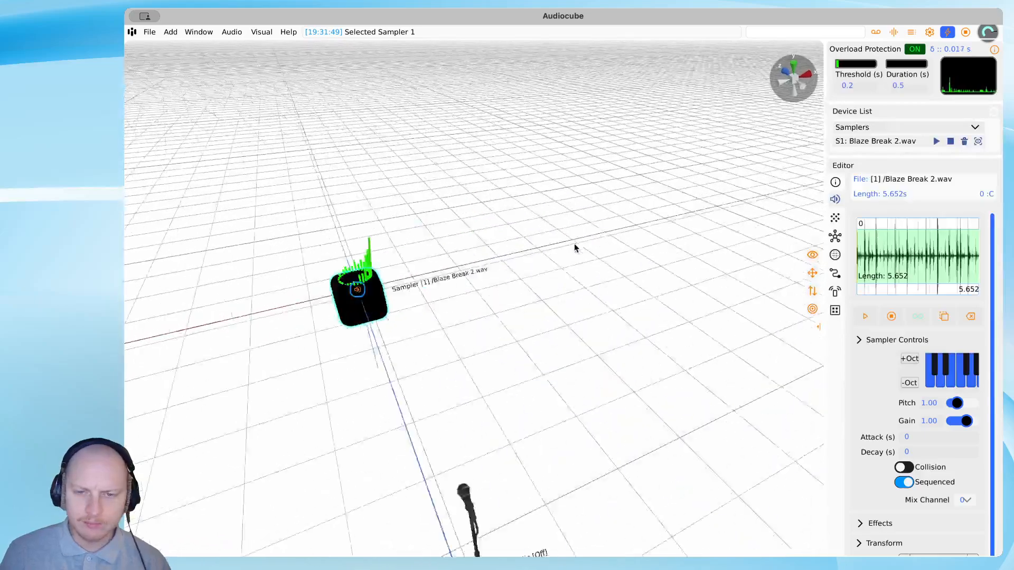
pyautogui.press('a')
pyautogui.press('s')
pyautogui.press('d')
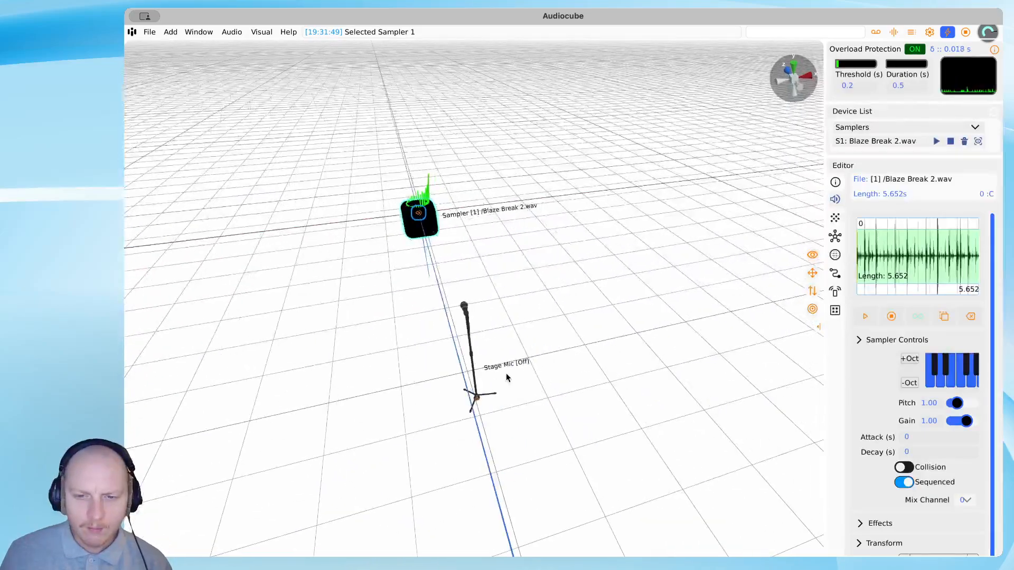
pyautogui.moveTo(474, 390); pyautogui.dragTo(550, 363)
pyautogui.press('a')
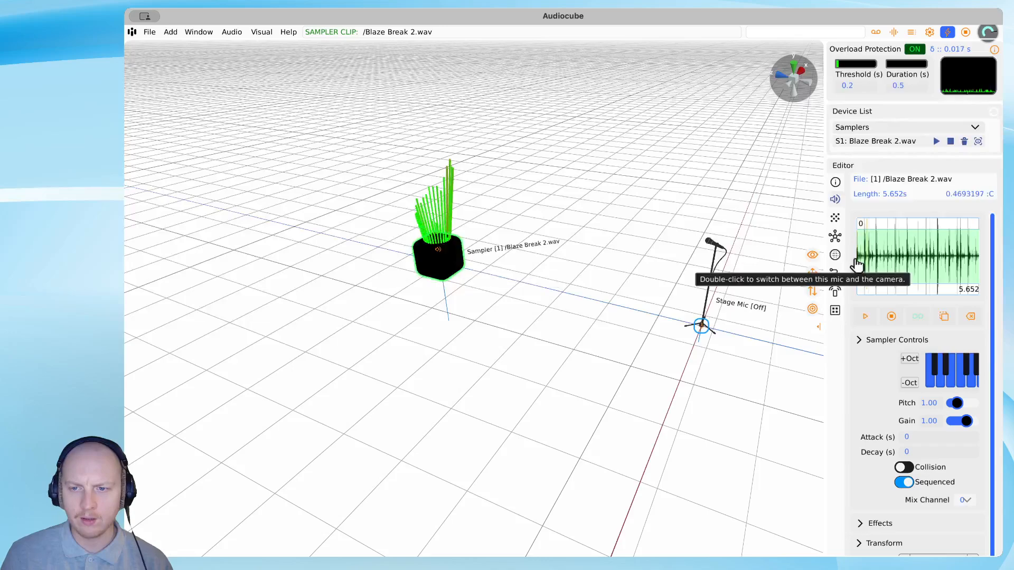
# Step: Play the Blaze Break 2 sampler and listen to it from different camera directions and distances
pyautogui.click(866, 318)
pyautogui.press('d')
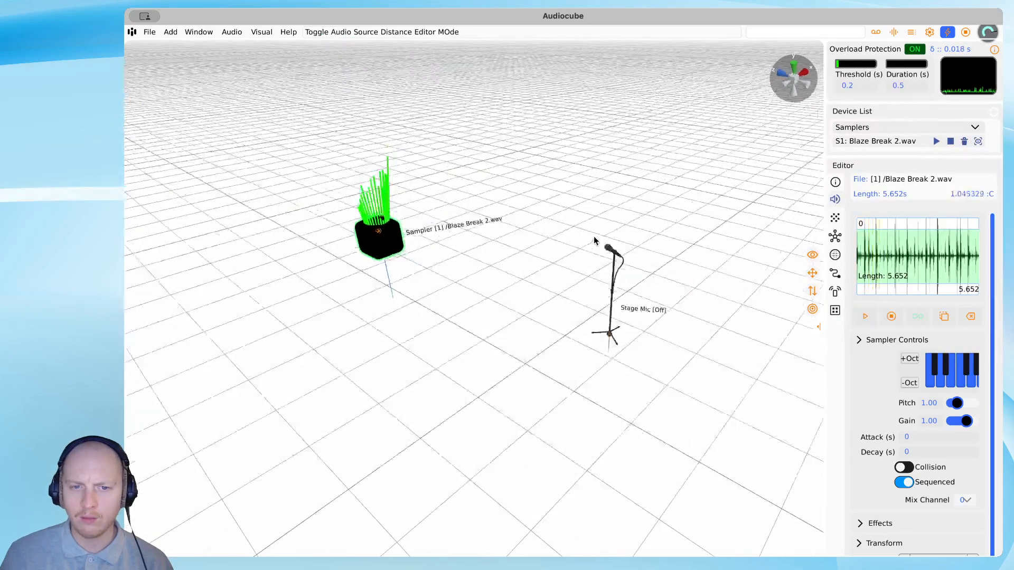
pyautogui.press('d')
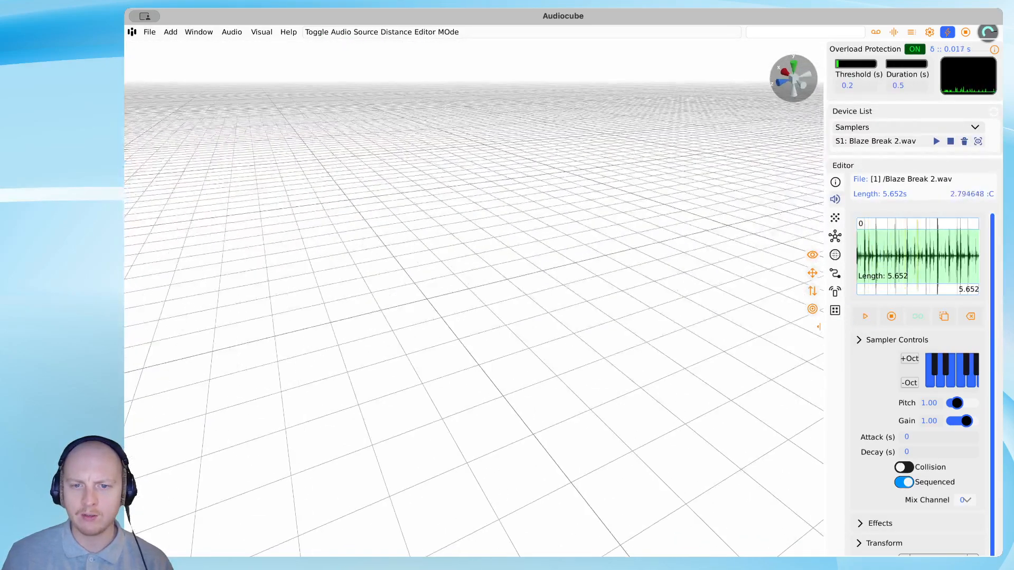
pyautogui.press('d')
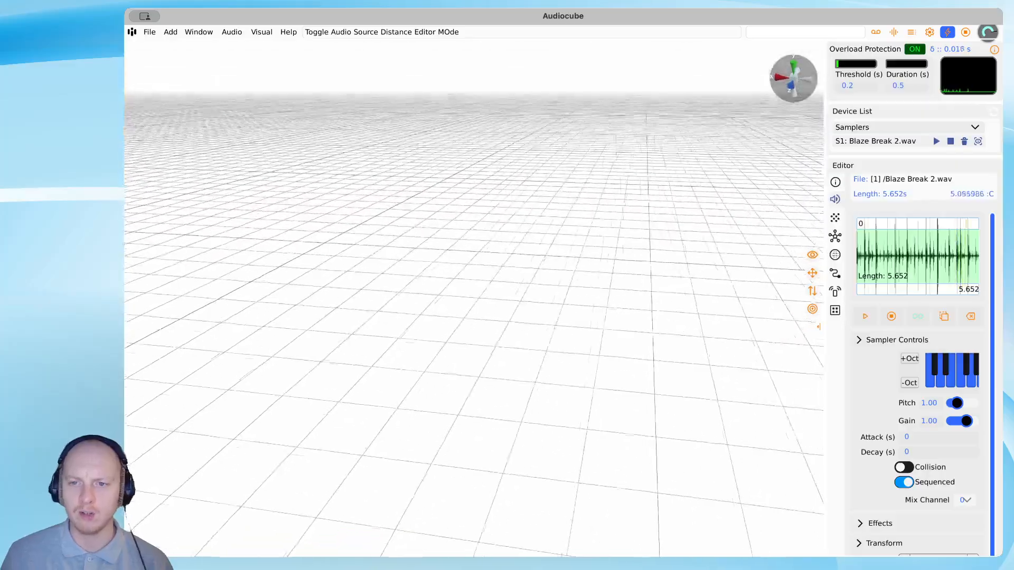
pyautogui.press('d')
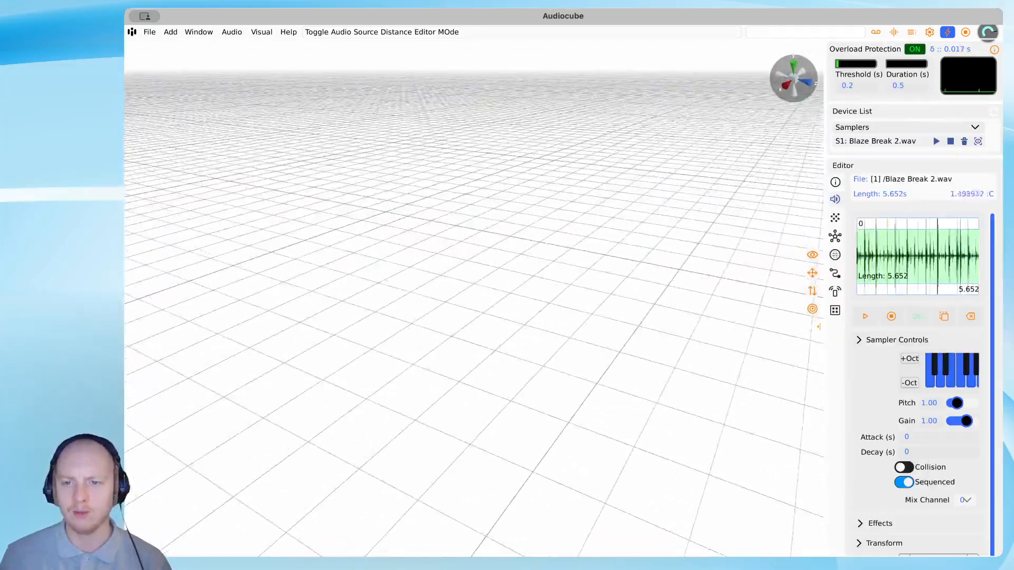
pyautogui.press('d')
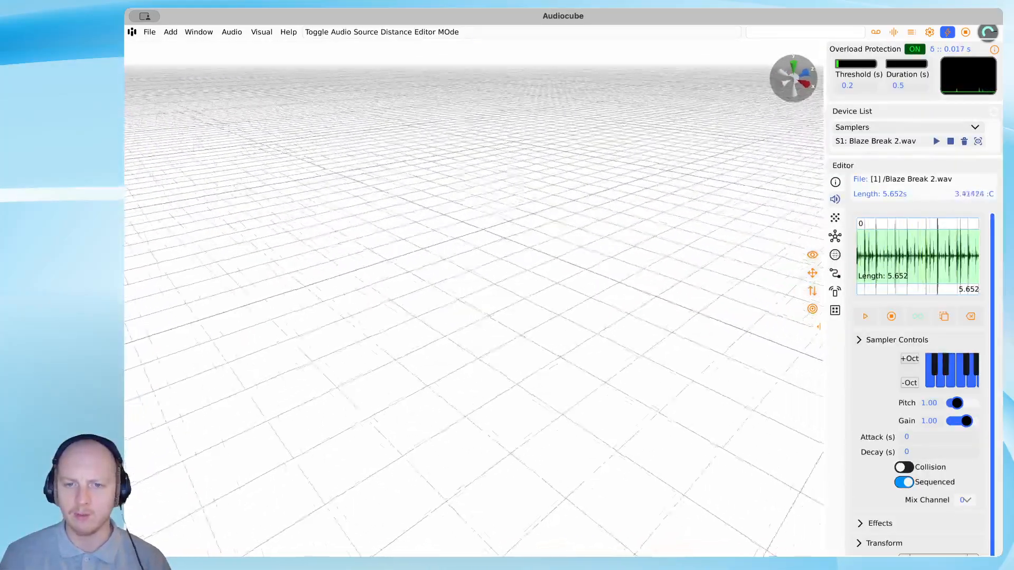
pyautogui.press('d')
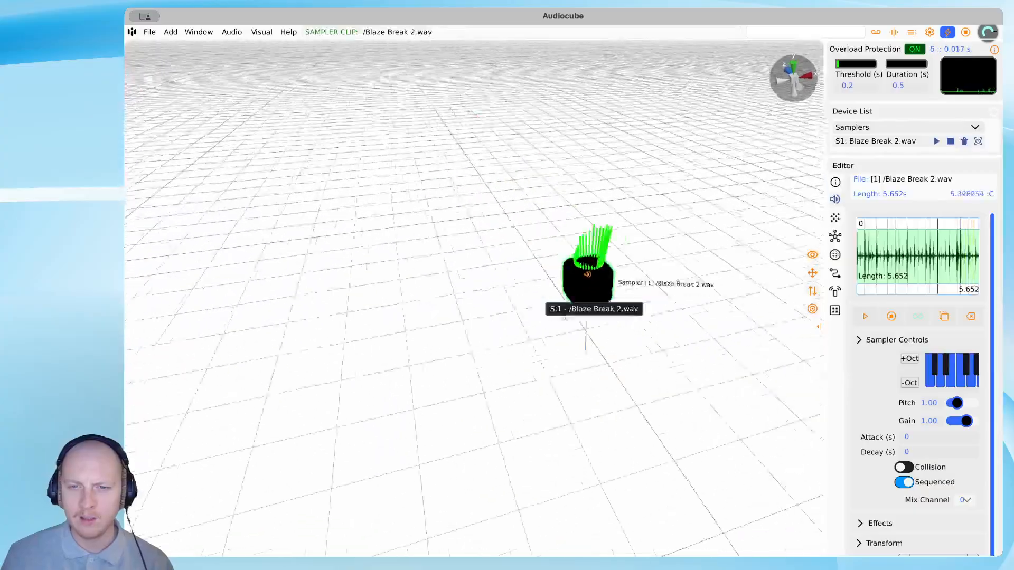
pyautogui.press('d')
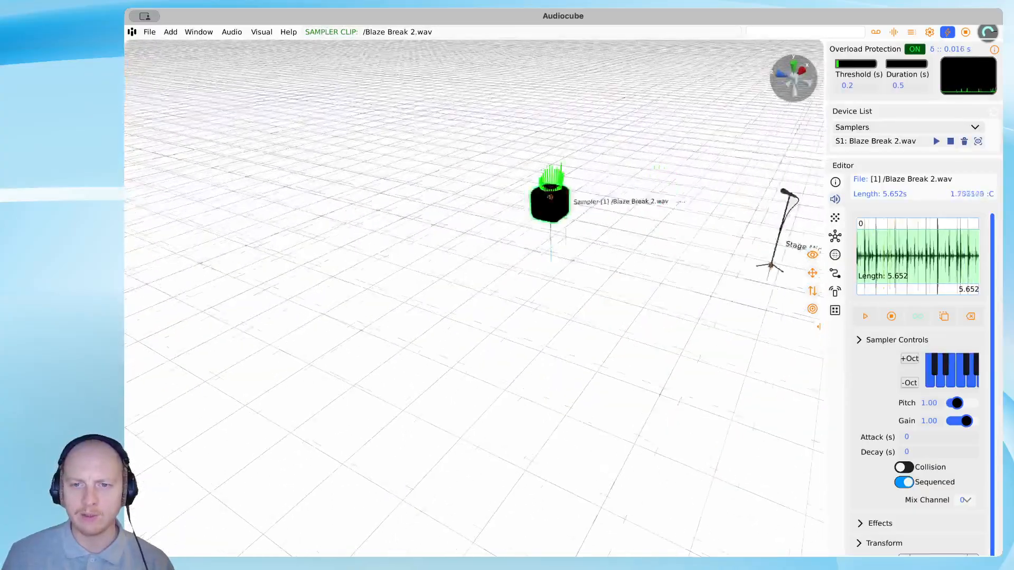
# Step: Switch listening to the stage mic, and move the playing sampler far away from the mic and back close to it
pyautogui.moveTo(553, 180)
pyautogui.mouseDown(button='right')
pyautogui.moveTo(497, 180)
pyautogui.moveTo(528, 180)
pyautogui.moveTo(572, 264)
pyautogui.moveTo(553, 179)
pyautogui.mouseUp(button='right')
pyautogui.scroll(6, 552, 181)
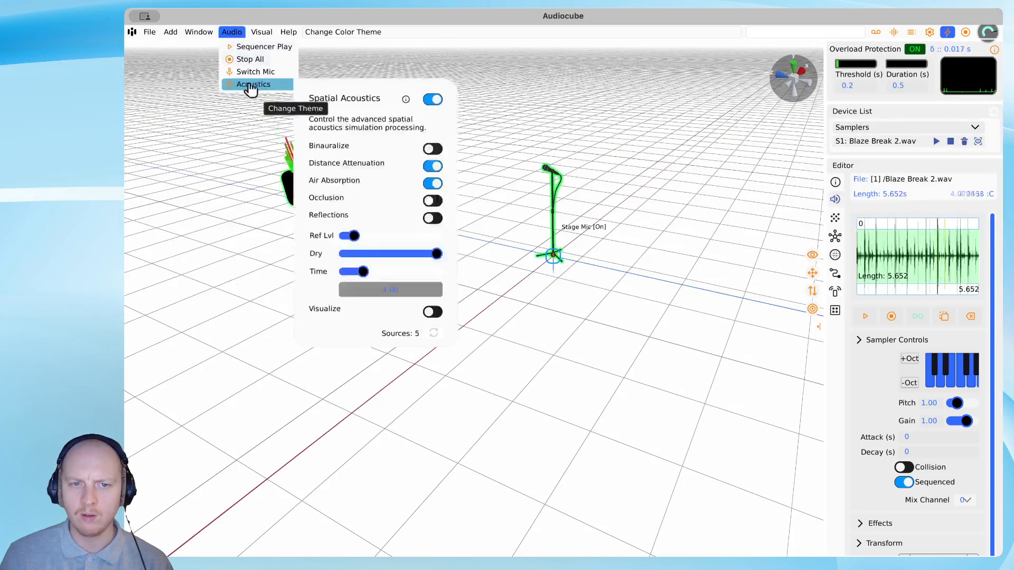
pyautogui.moveTo(567, 188); pyautogui.dragTo(566, 285, button='right')
pyautogui.scroll(3, 588, 338)
pyautogui.scroll(-3, 522, 275)
pyautogui.scroll(-3, 522, 275)
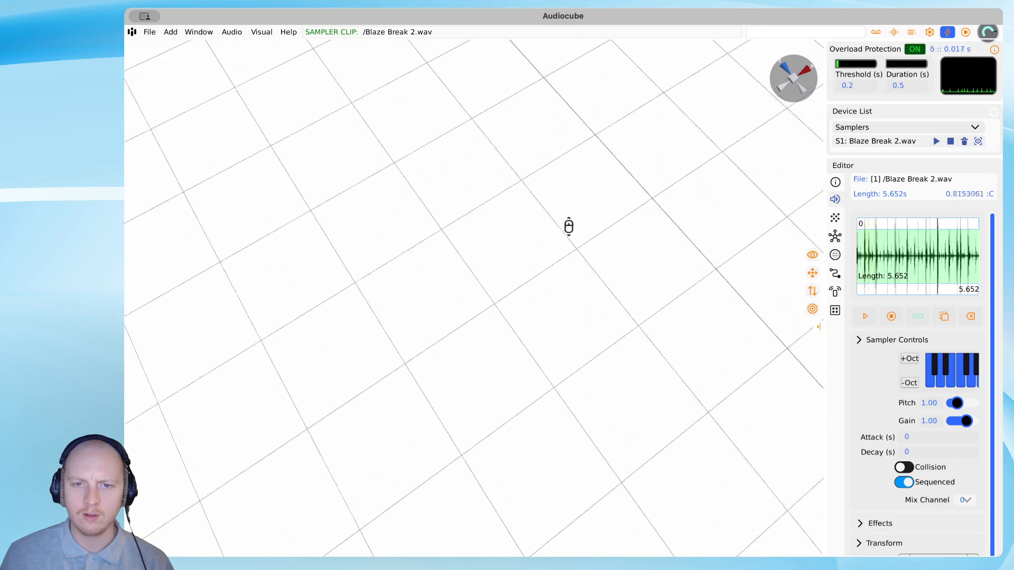
pyautogui.scroll(2, 568, 226)
pyautogui.moveTo(600, 183); pyautogui.dragTo(563, 282, button='right')
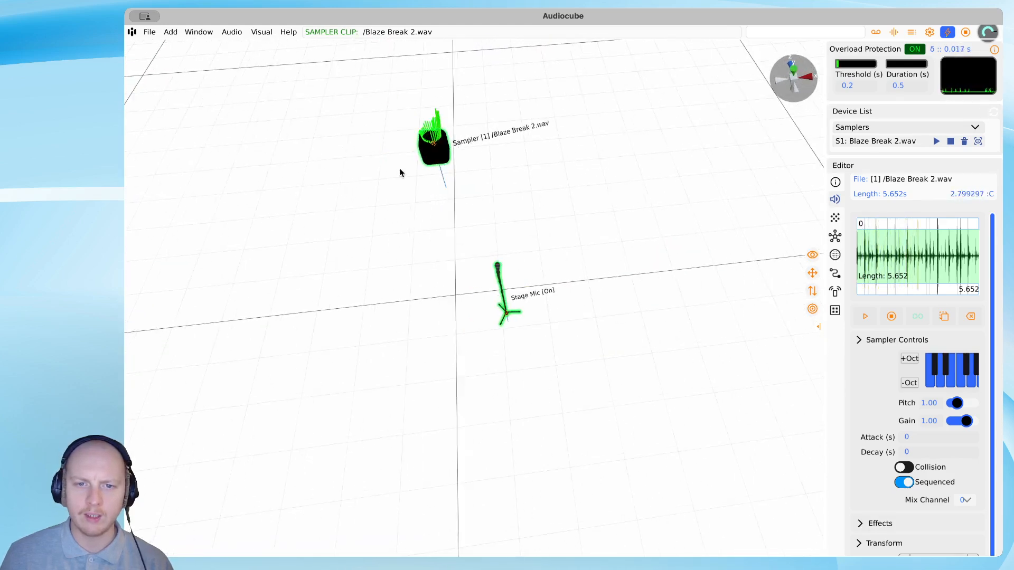
pyautogui.moveTo(439, 146); pyautogui.dragTo(766, 245)
pyautogui.moveTo(765, 211); pyautogui.dragTo(480, 177)
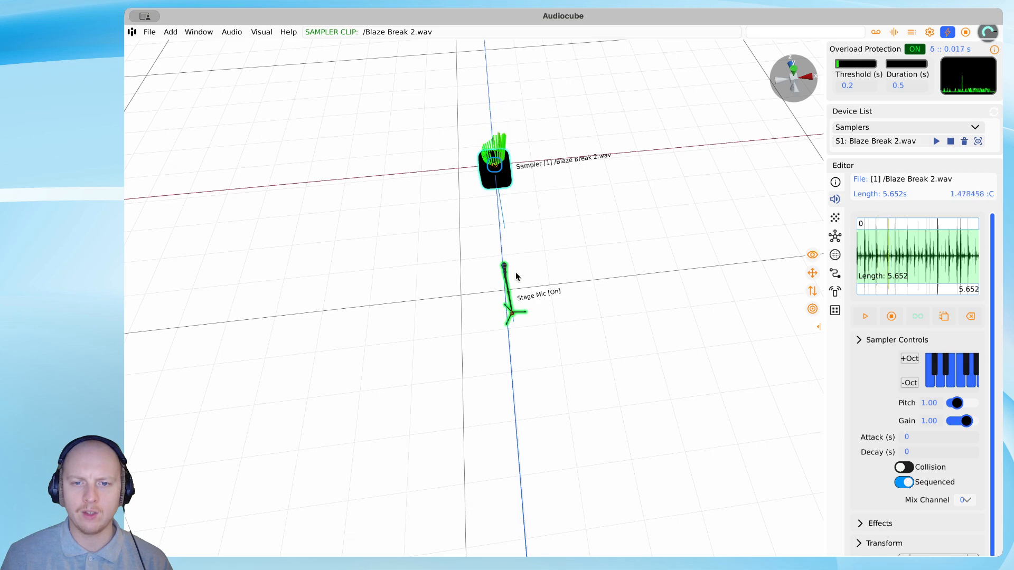
# Step: Switch listening from the stage mic back to the camera and face the sampler
pyautogui.scroll(5, 516, 275)
pyautogui.moveTo(516, 276); pyautogui.dragTo(518, 156, button='right')
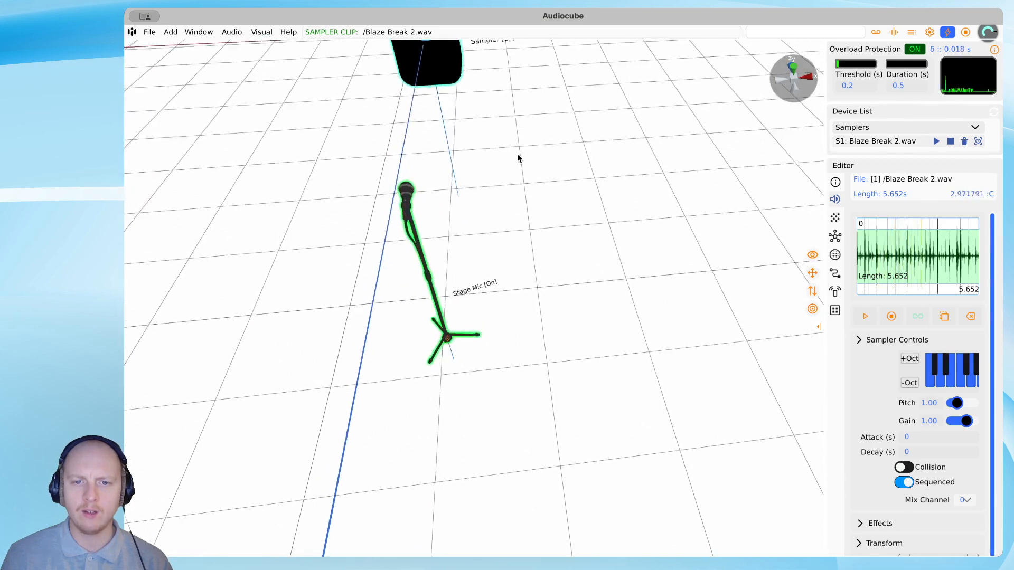
pyautogui.doubleClick(445, 269)
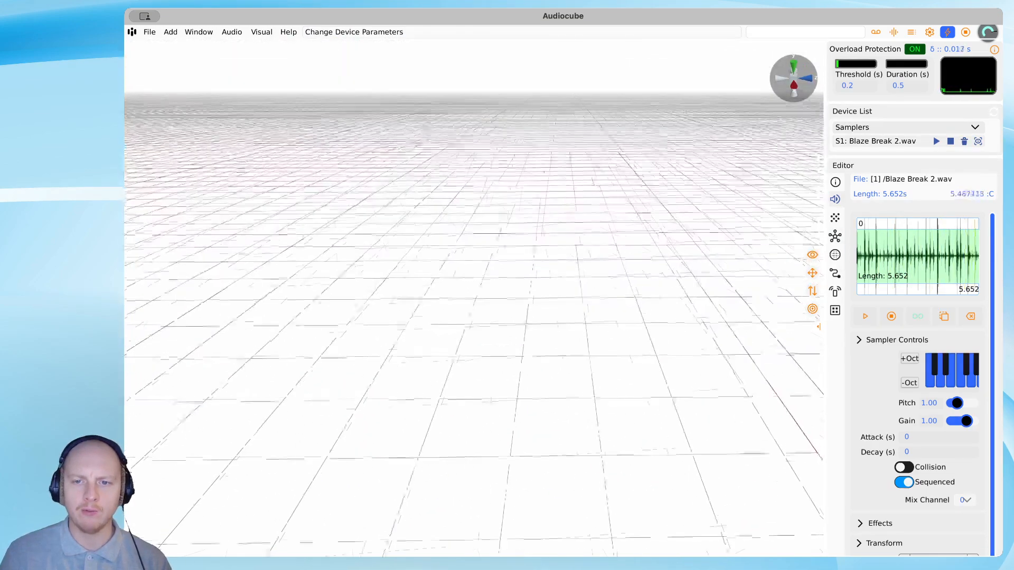
pyautogui.moveTo(474, 298); pyautogui.dragTo(589, 285, button='right')
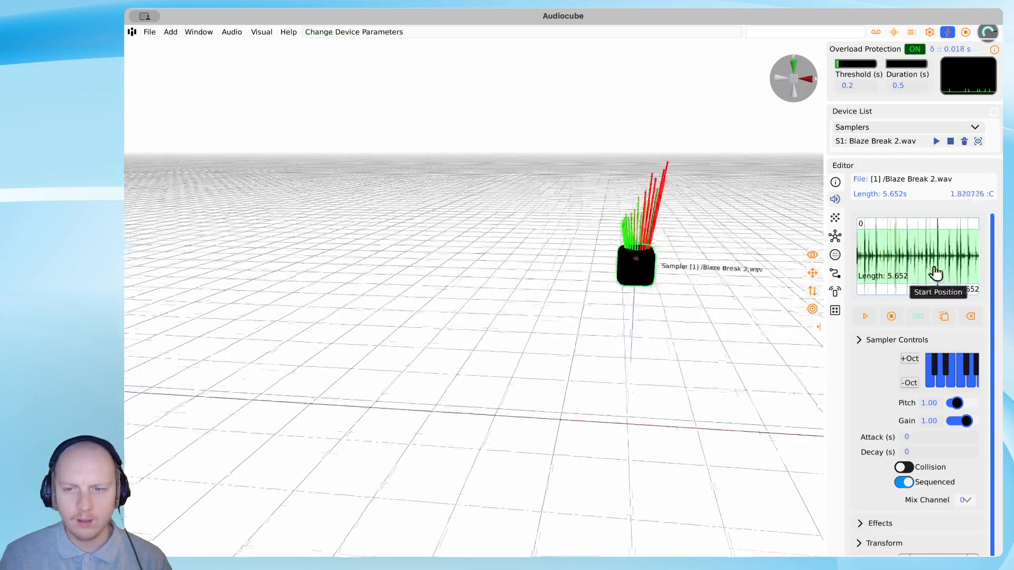
pyautogui.moveTo(244, 85)
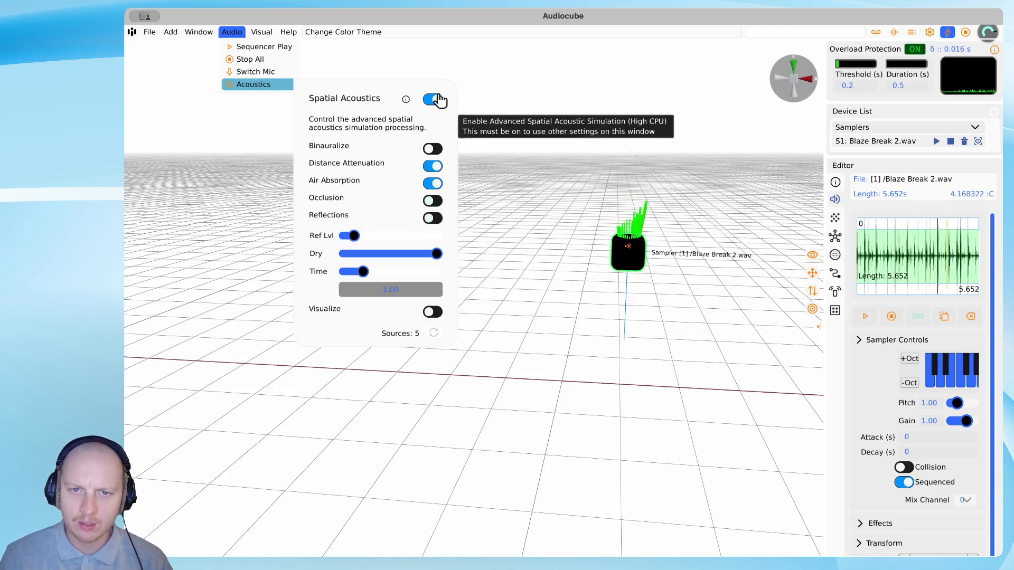
pyautogui.moveTo(399, 163); pyautogui.dragTo(417, 249, button='right')
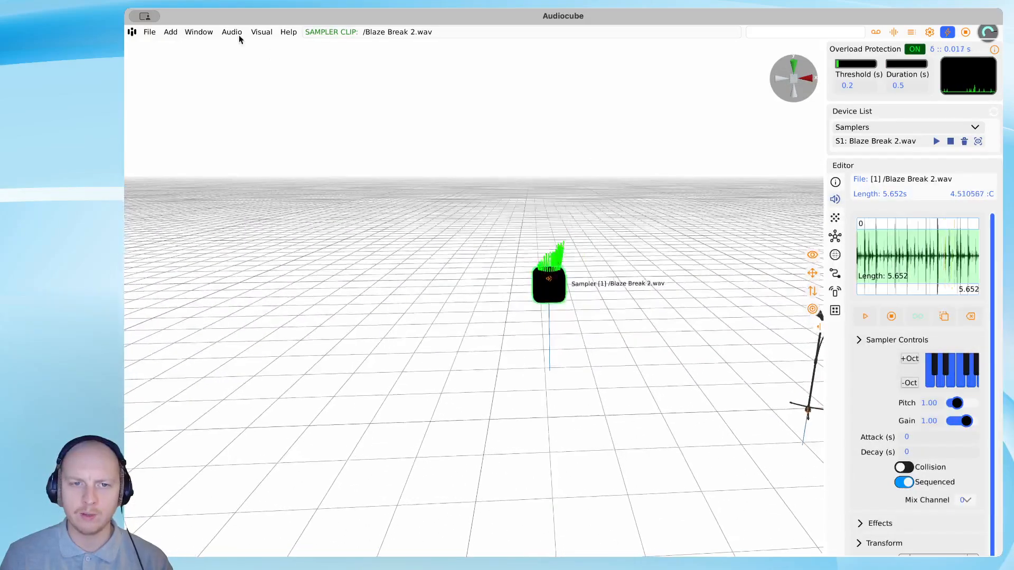
# Step: Toggle Spatial Acoustics and move the camera around the sampler to compare the sound
pyautogui.click(232, 31)
pyautogui.click(432, 100)
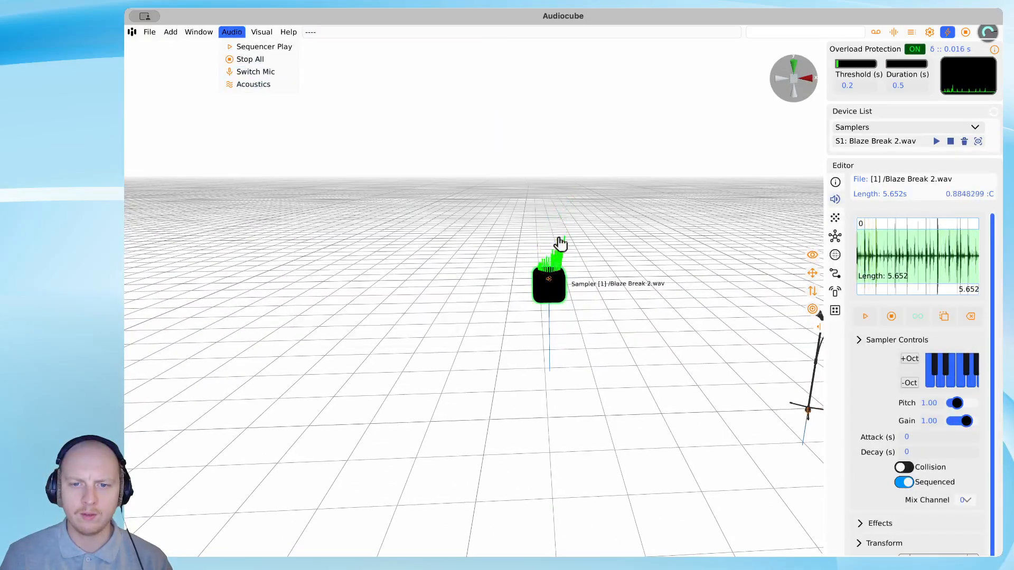
pyautogui.click(534, 232)
pyautogui.press('s')
pyautogui.press('a')
pyautogui.moveTo(595, 174); pyautogui.dragTo(562, 280, button='right')
pyautogui.press('w')
pyautogui.press('a')
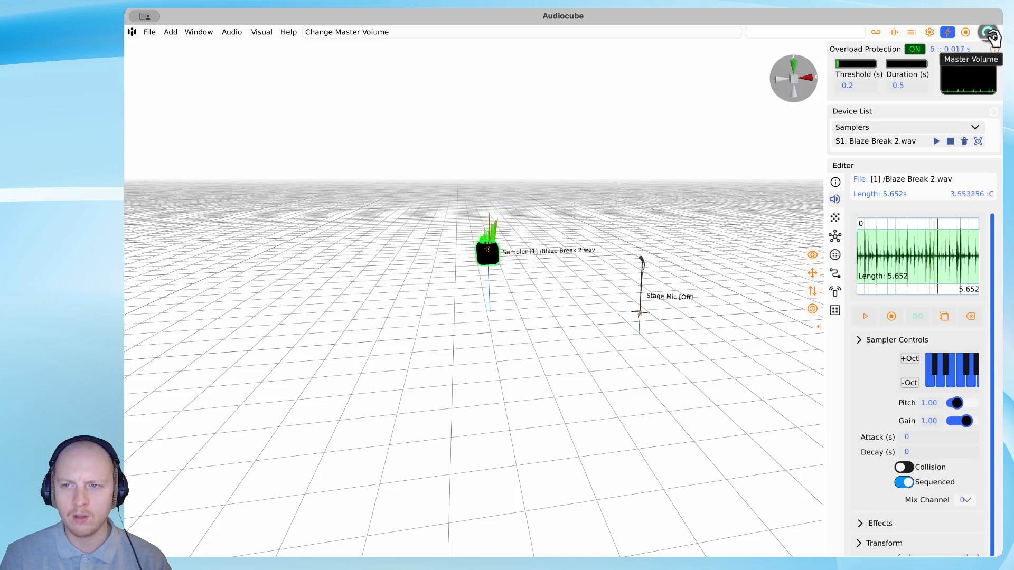
# Step: Revisit the acoustics settings and stop the sampler's playback
pyautogui.click(736, 112)
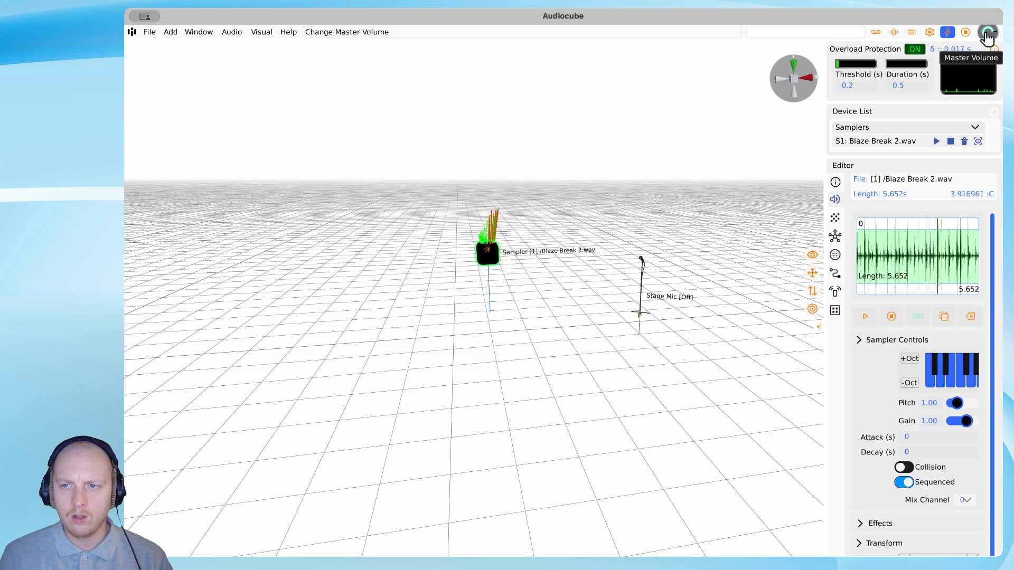
pyautogui.click(232, 34)
pyautogui.moveTo(254, 84)
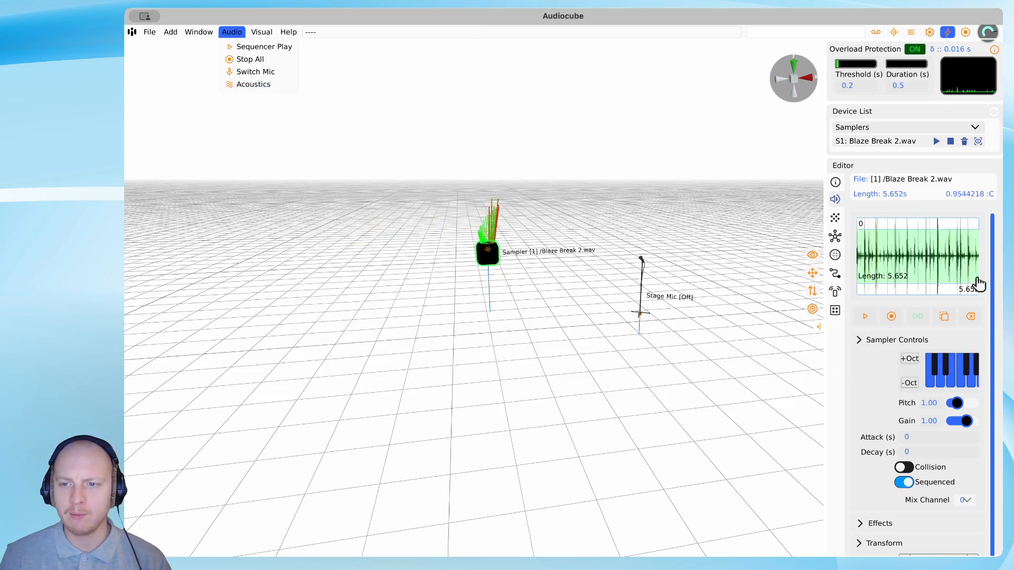
pyautogui.click(892, 317)
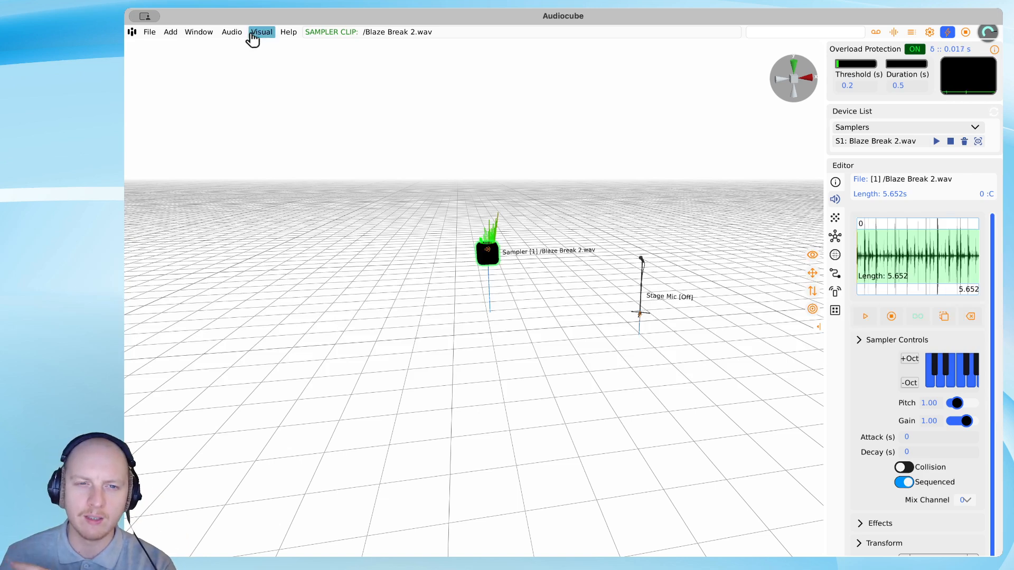
# Step: Revisit the acoustics settings and rotate the camera around the playing Blaze Break 2 sampler to listen from different directions
pyautogui.click(262, 33)
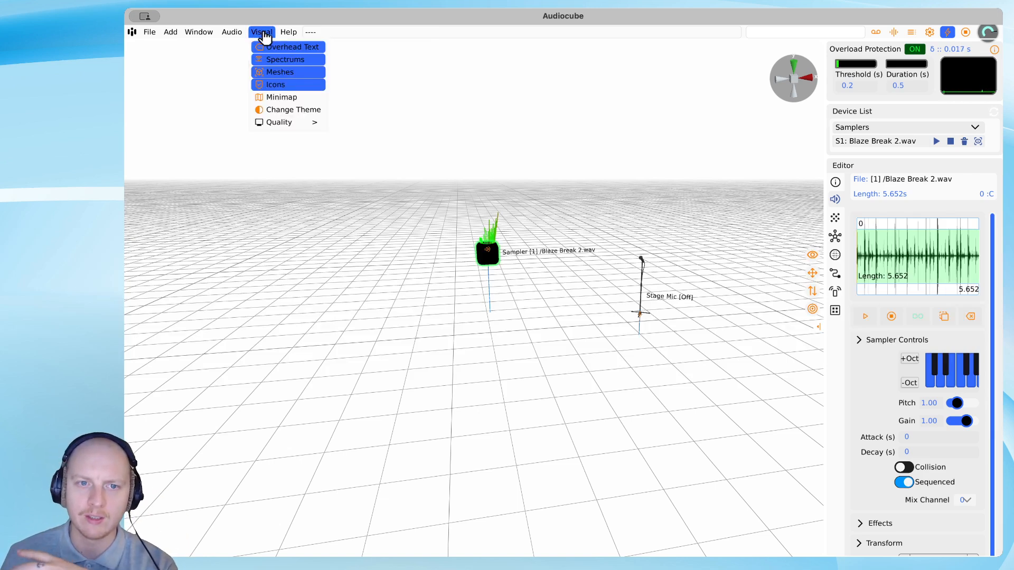
pyautogui.click(264, 34)
pyautogui.moveTo(253, 86)
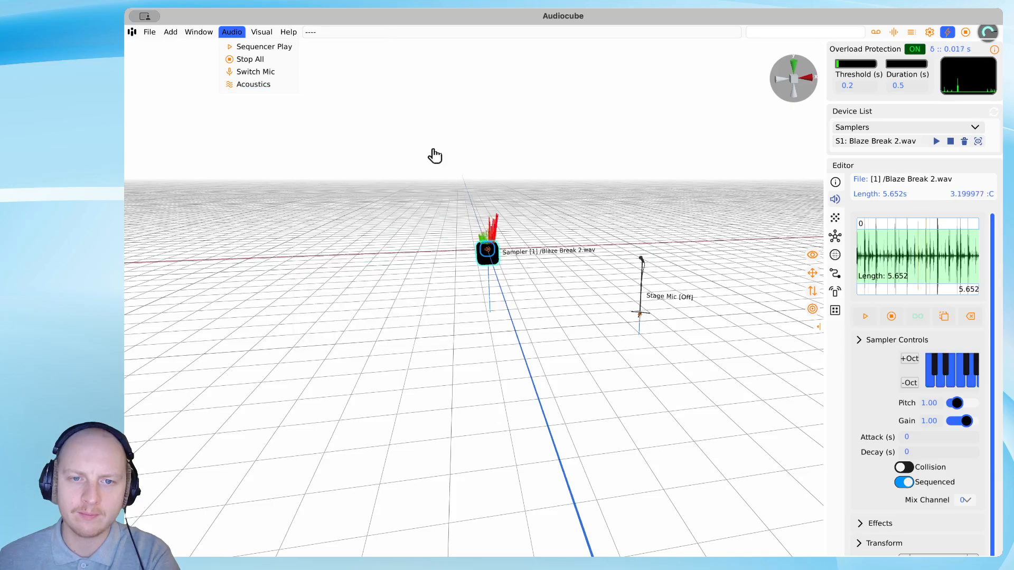
pyautogui.moveTo(358, 130); pyautogui.dragTo(556, 286, button='right')
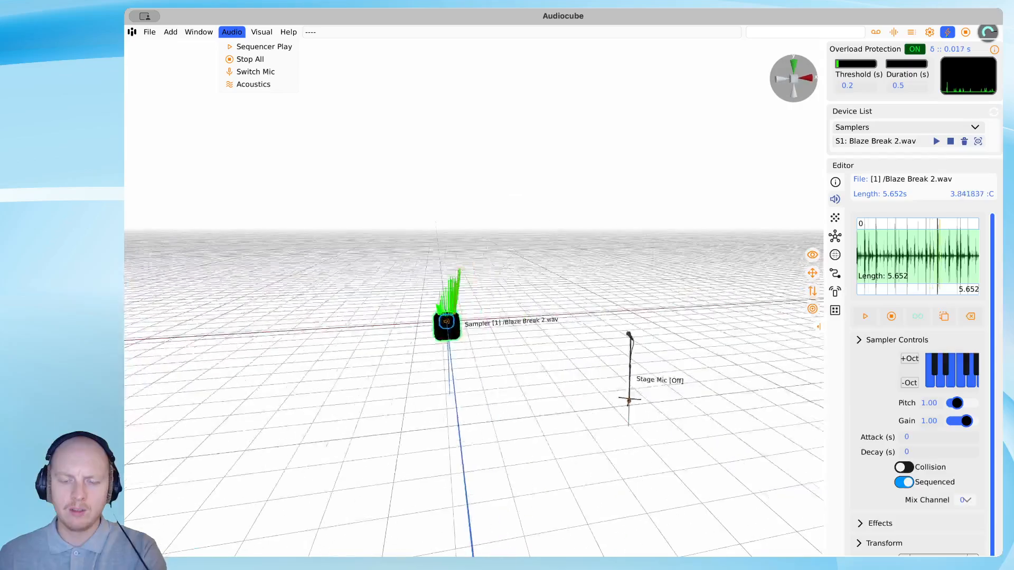
pyautogui.moveTo(541, 216); pyautogui.dragTo(563, 285, button='right')
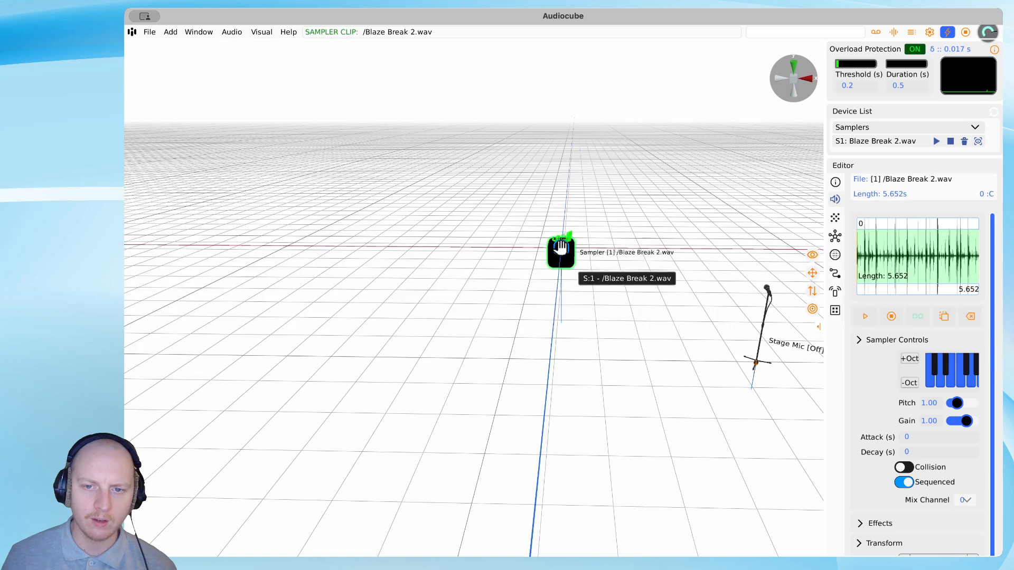
# Step: Shift the Blaze Break 2 sampler slightly and add Sine Hit C3.wav from the CubeLibrary to the scene as a second sampler
pyautogui.moveTo(560, 247); pyautogui.dragTo(528, 230)
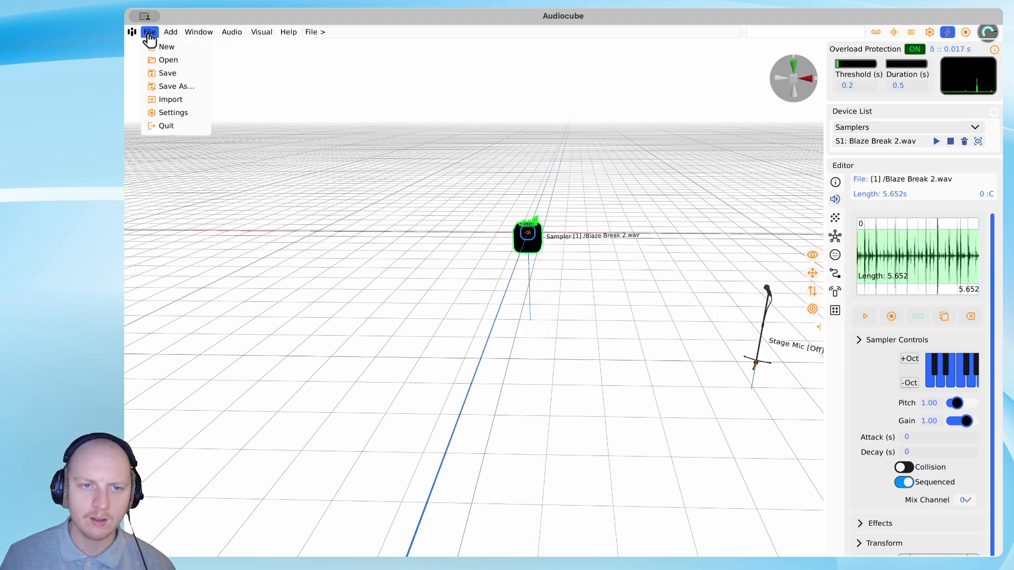
pyautogui.click(210, 49)
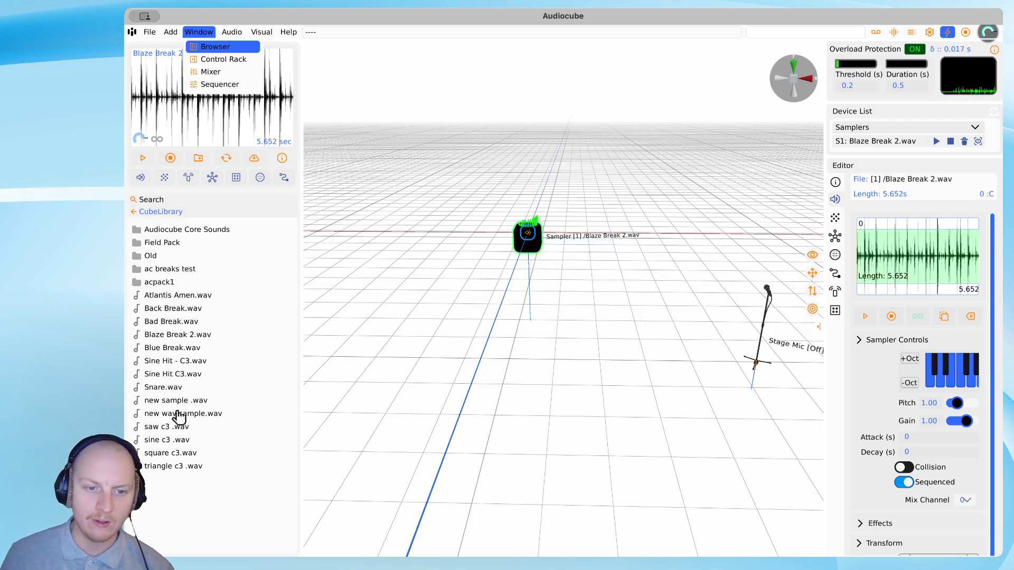
pyautogui.click(174, 365)
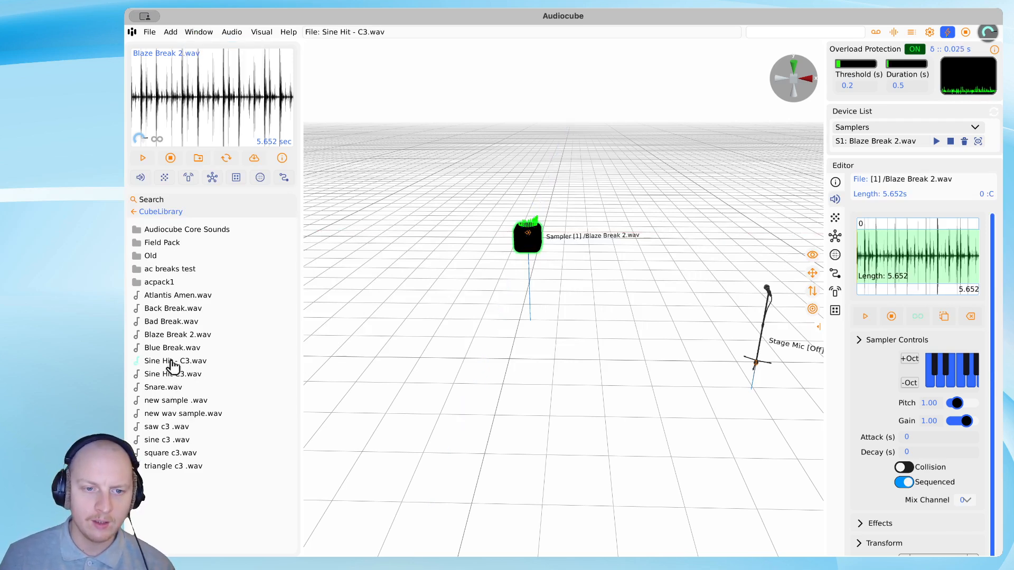
pyautogui.moveTo(167, 380); pyautogui.dragTo(627, 298)
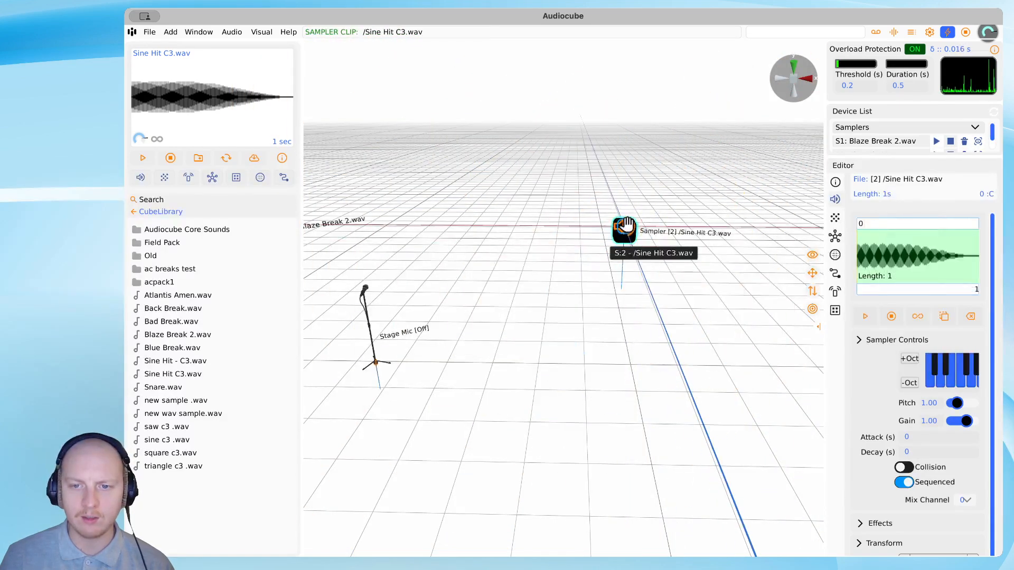
# Step: Play the Sine Hit C3 sampler in a loop and set its distortion effect to 0.263
pyautogui.click(868, 317)
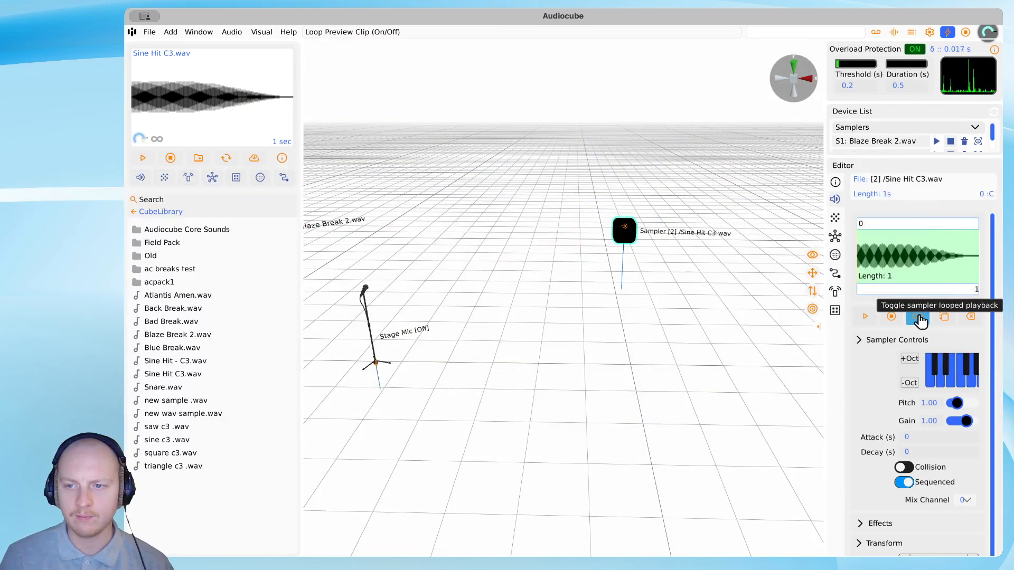
pyautogui.click(866, 317)
pyautogui.click(864, 528)
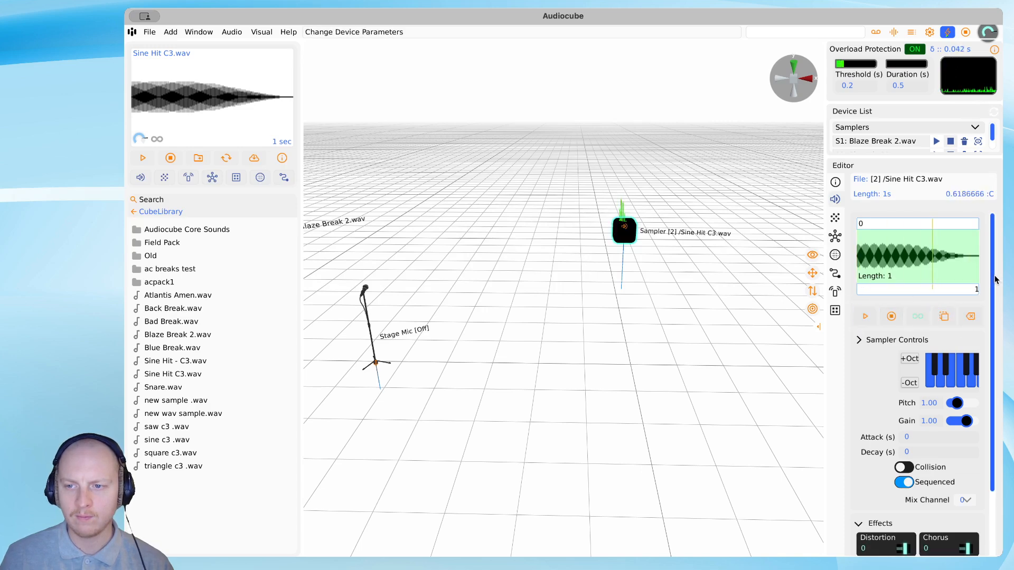
pyautogui.scroll(-3, 995, 280)
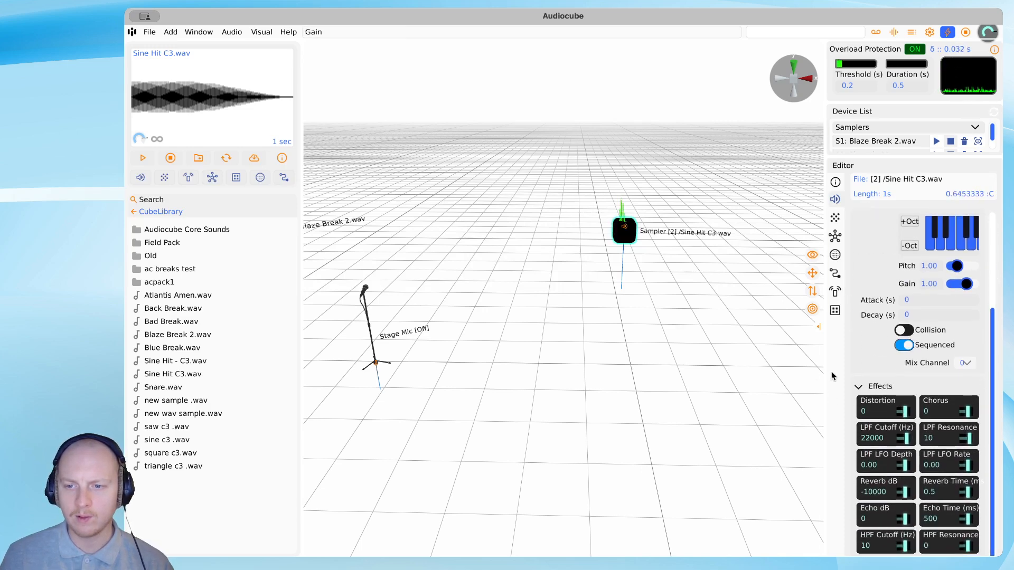
pyautogui.moveTo(823, 373); pyautogui.dragTo(547, 381)
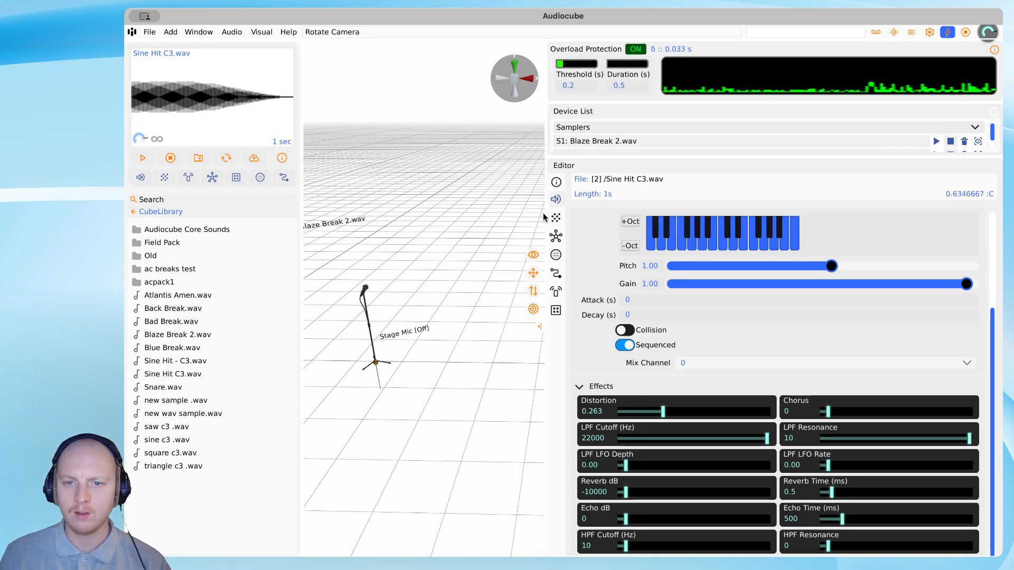
# Step: Hide the side windows and move the looping Sine Hit C3 sampler across the grid in front of the camera
pyautogui.press('Tab')
pyautogui.press('a')
pyautogui.moveTo(234, 235)
pyautogui.mouseDown()
pyautogui.moveTo(190, 229)
pyautogui.moveTo(215, 221)
pyautogui.moveTo(222, 242)
pyautogui.mouseUp()
pyautogui.press('w')
pyautogui.press('d')
pyautogui.press('s')
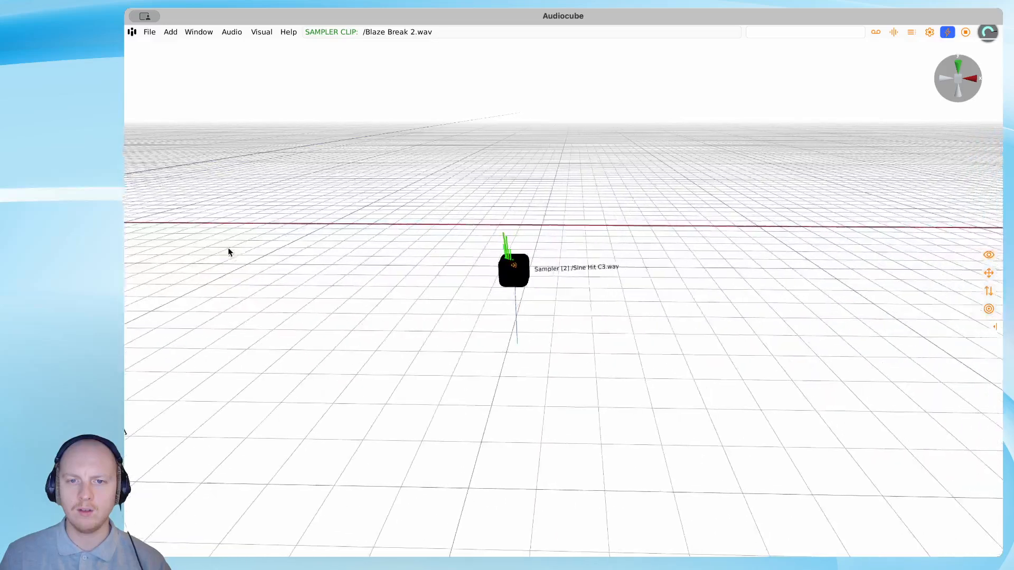
pyautogui.press('d')
pyautogui.press('w')
pyautogui.moveTo(214, 292); pyautogui.dragTo(396, 269)
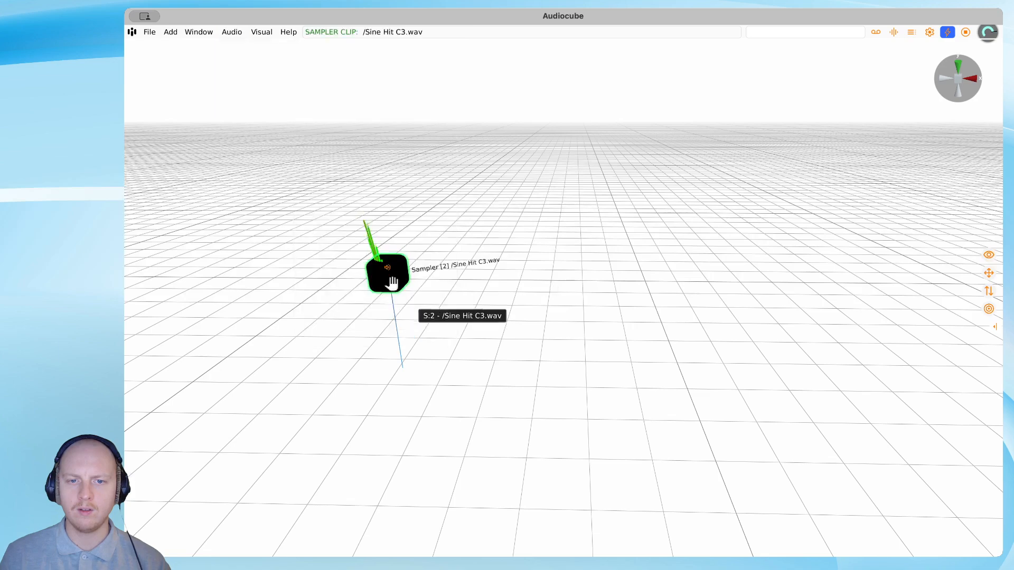
pyautogui.moveTo(389, 271); pyautogui.dragTo(626, 243)
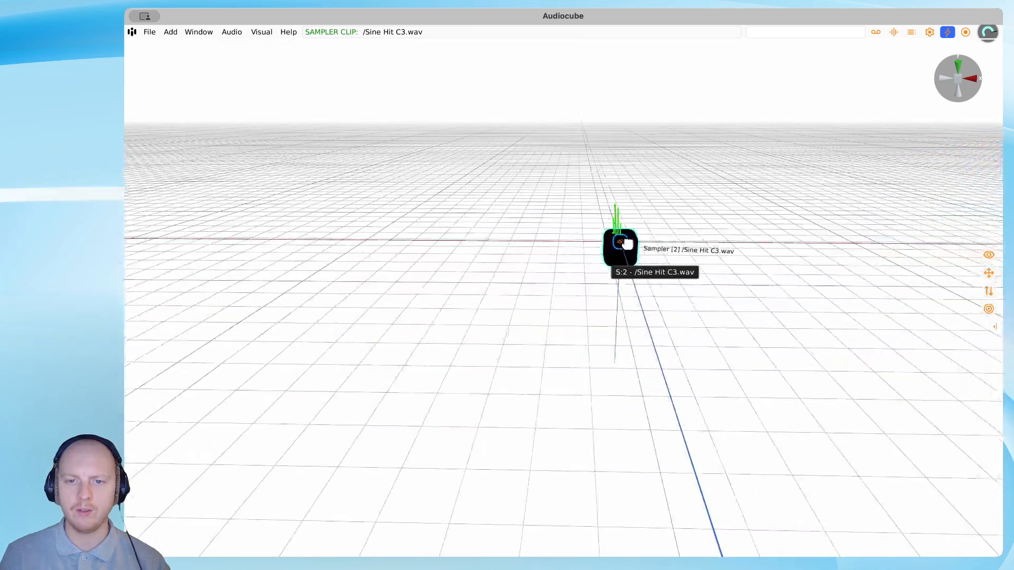
# Step: Fly the camera around both samplers and the stage mic to hear how direction and distance affect the sound
pyautogui.press('d')
pyautogui.press('a')
pyautogui.press('s')
pyautogui.press('s')
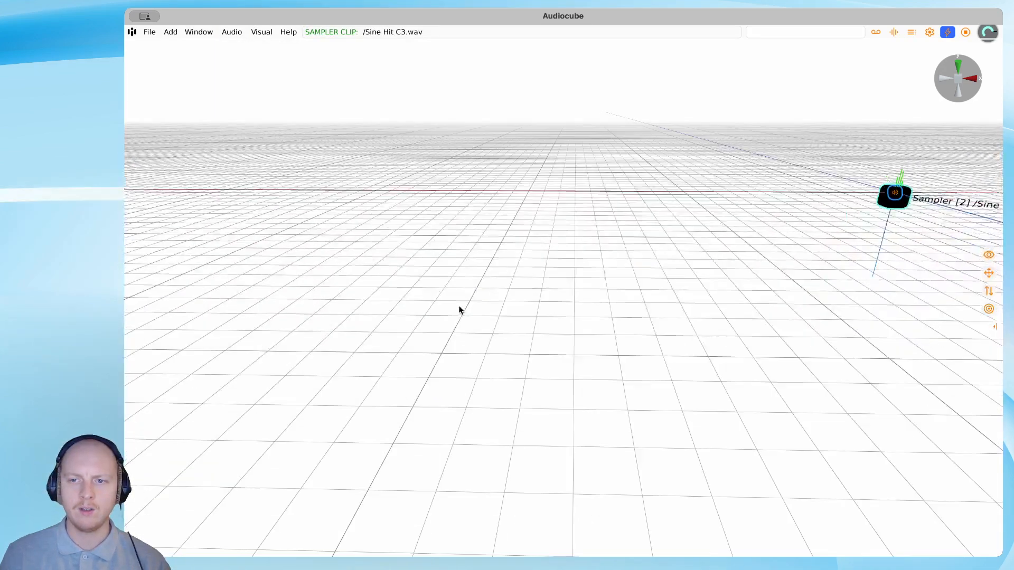
pyautogui.press('a')
pyautogui.moveTo(348, 297); pyautogui.dragTo(719, 191, button='right')
pyautogui.press('s')
pyautogui.press('a')
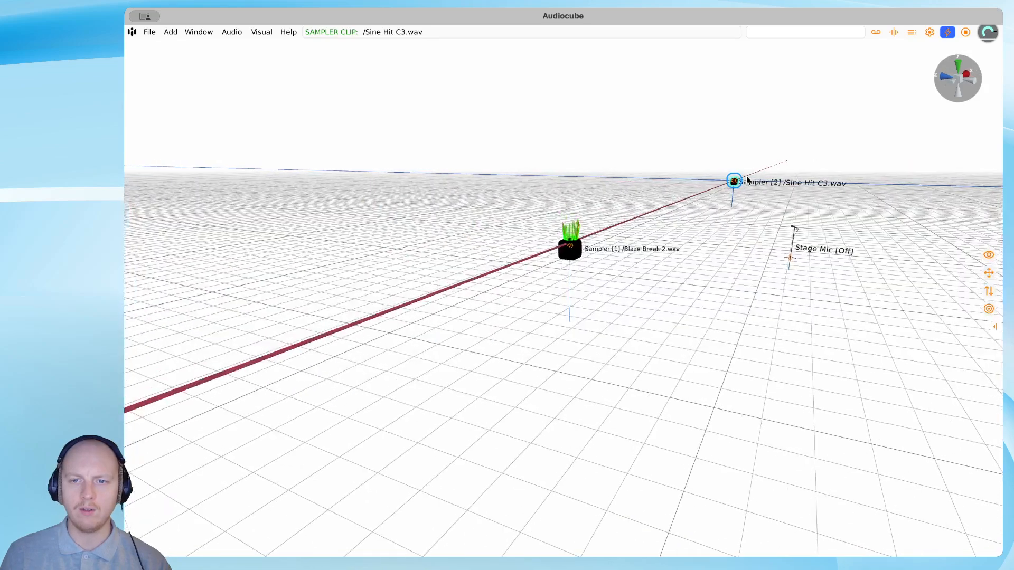
pyautogui.press('w')
pyautogui.press('d')
pyautogui.press('w')
pyautogui.moveTo(656, 396); pyautogui.dragTo(364, 358, button='right')
pyautogui.press('d')
pyautogui.press('s')
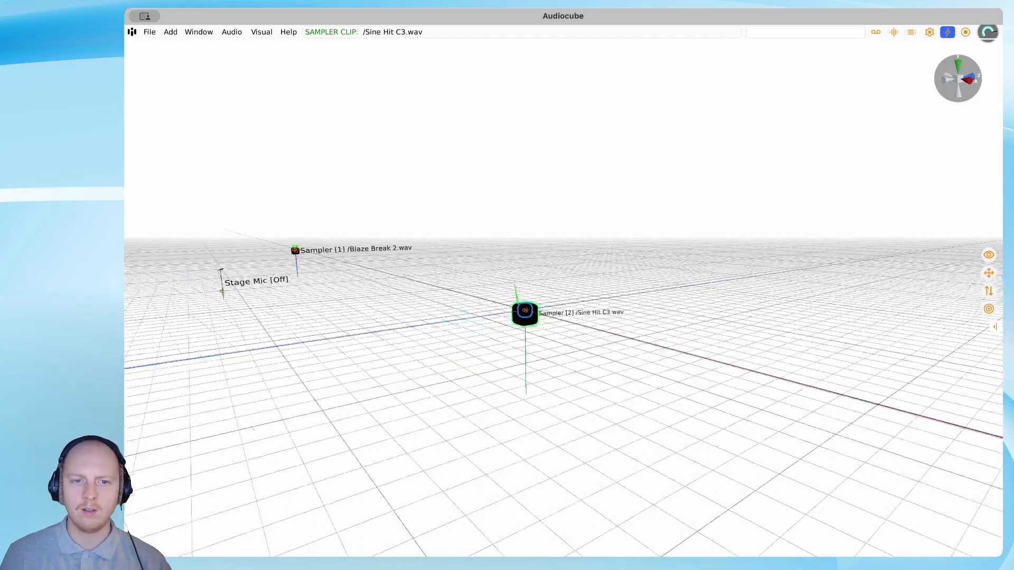
# Step: Review the Distance Attenuation setting, and fly the camera far from both samplers and partway back to hear the level change
pyautogui.click(231, 31)
pyautogui.moveTo(254, 84)
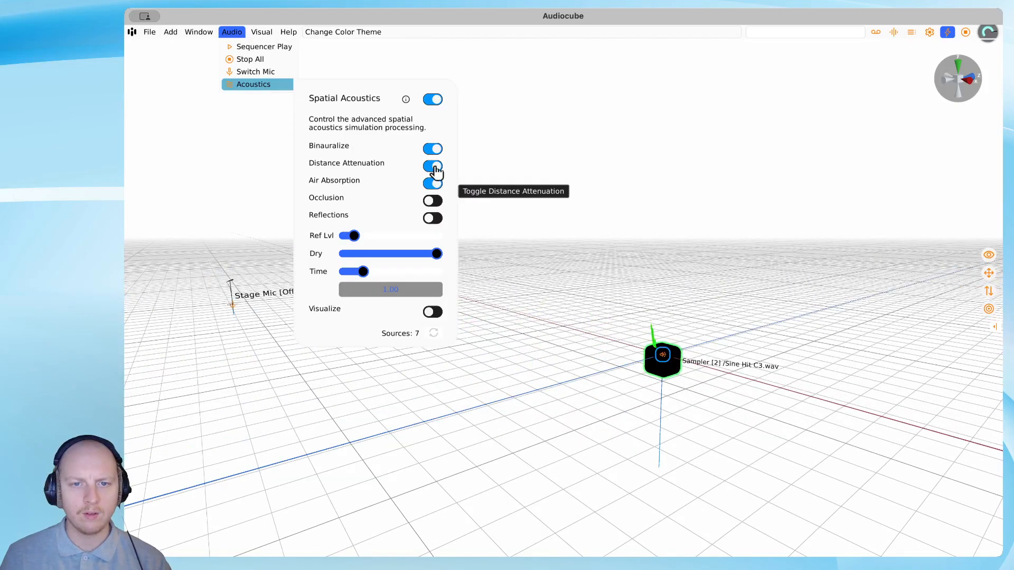
pyautogui.press('d')
pyautogui.scroll(3, 378, 254)
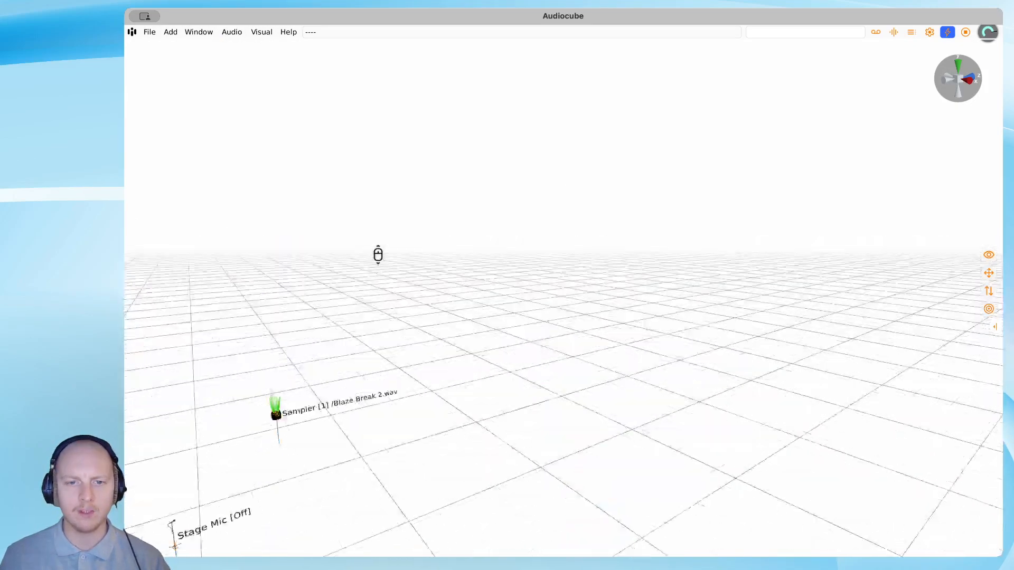
pyautogui.scroll(-2, 381, 256)
pyautogui.press('s')
pyautogui.scroll(-2, 381, 256)
pyautogui.scroll(4, 381, 255)
pyautogui.moveTo(380, 255); pyautogui.dragTo(426, 312, button='right')
pyautogui.press('s')
pyautogui.press('s')
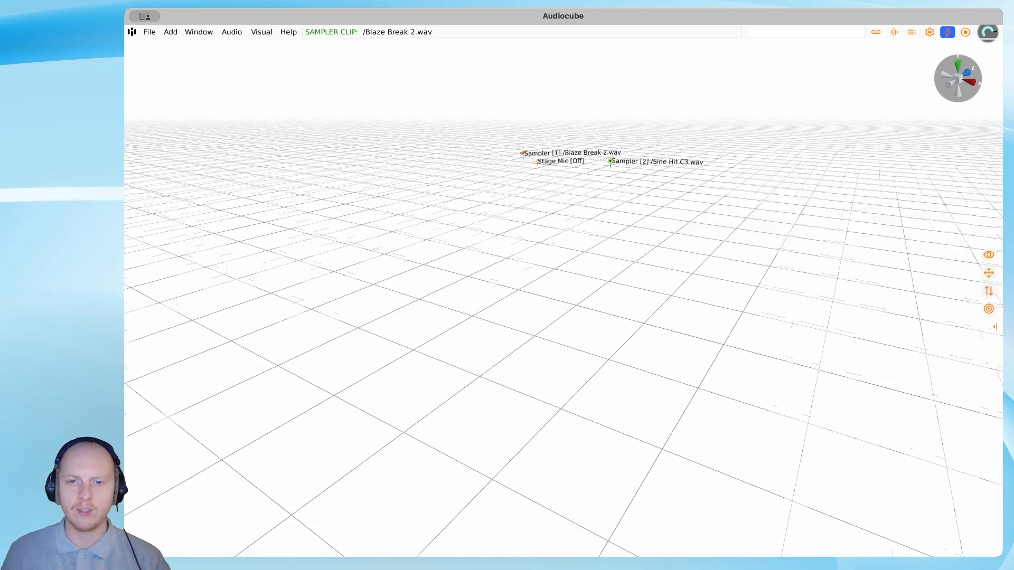
pyautogui.moveTo(586, 183); pyautogui.dragTo(676, 99, button='right')
pyautogui.press('w')
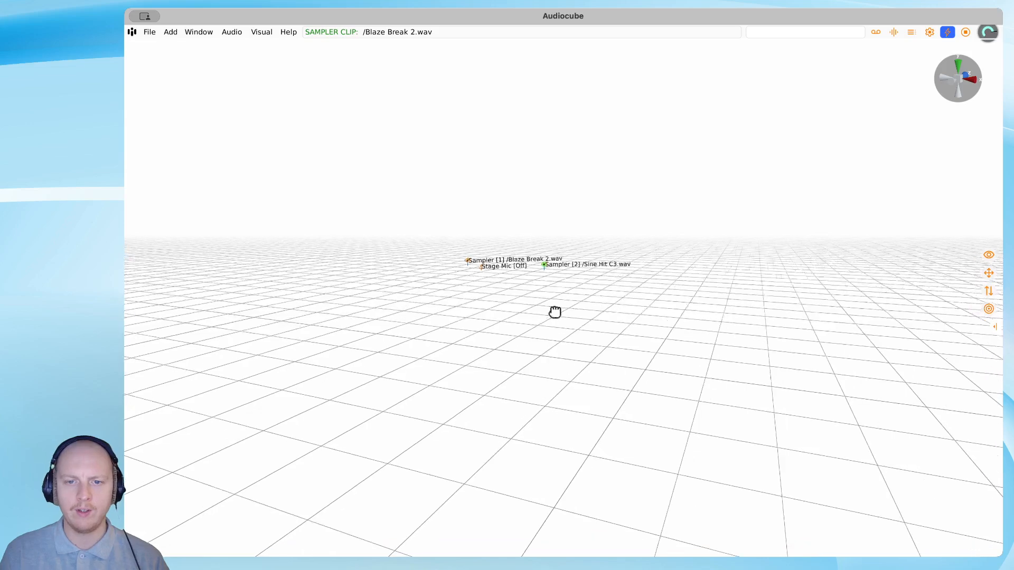
pyautogui.press('w')
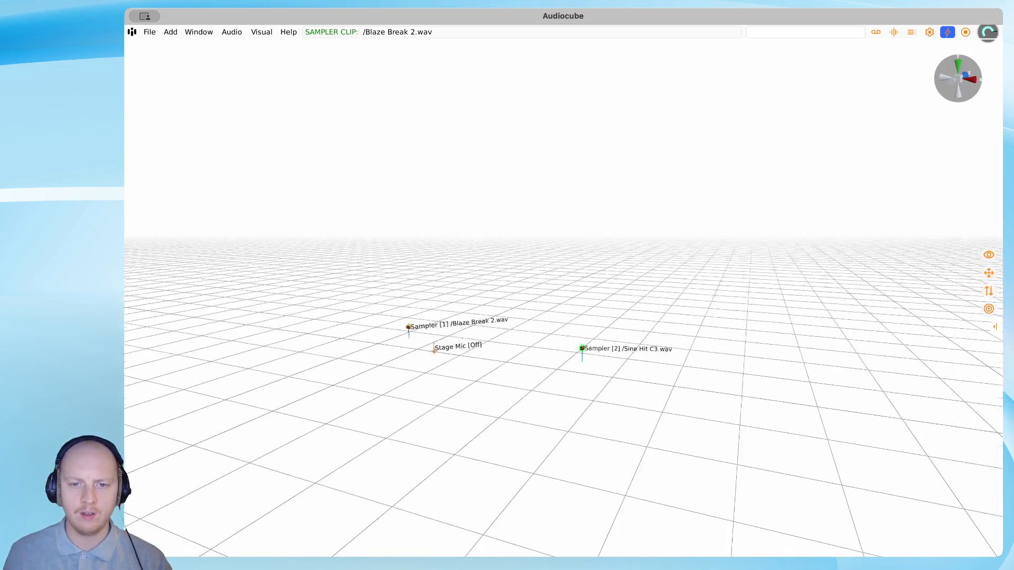
# Step: Turn off Distance Attenuation and Air Absorption, moving the camera away from the samplers and back to compare the sound
pyautogui.moveTo(236, 90)
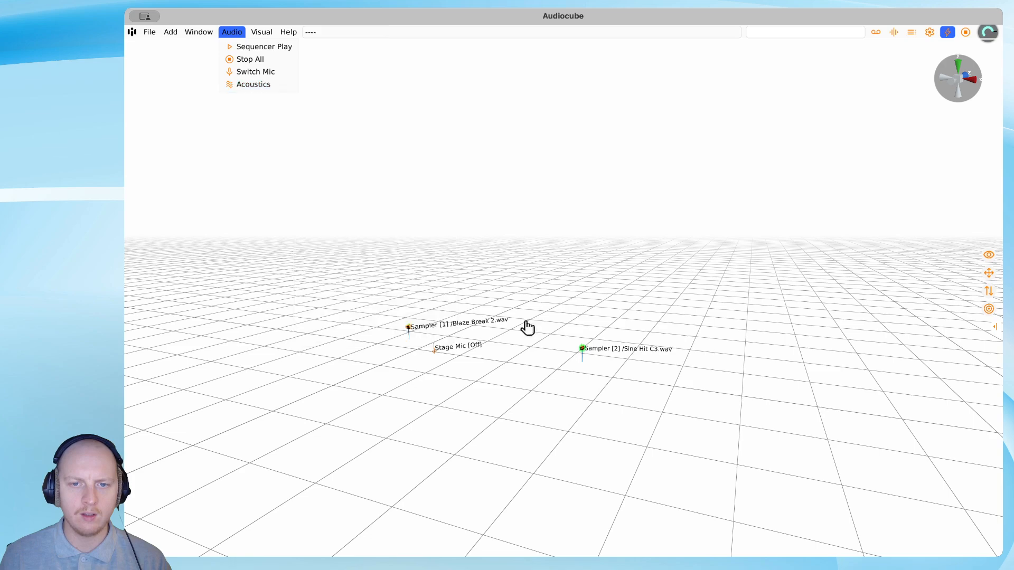
pyautogui.press('s')
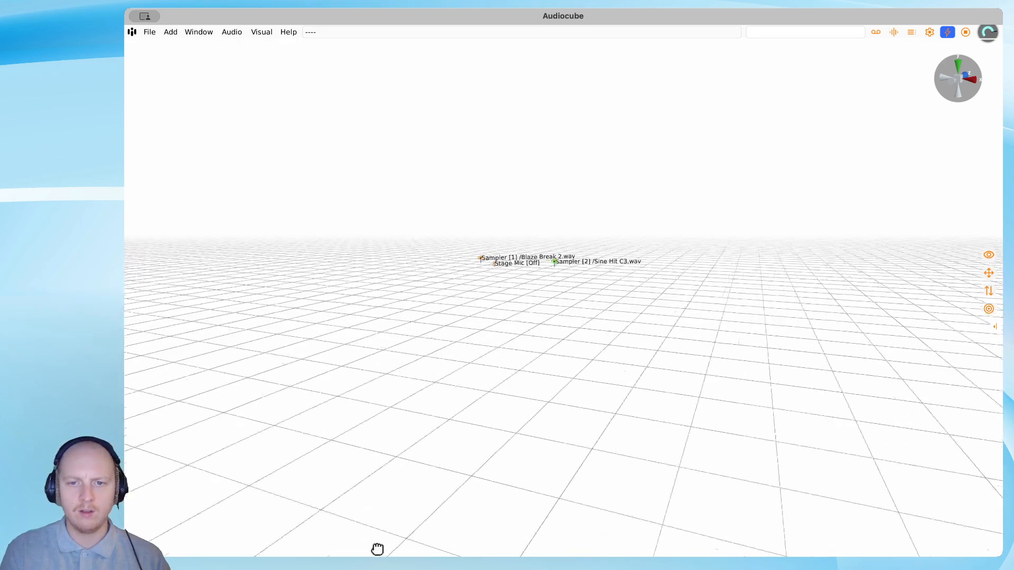
pyautogui.press('w')
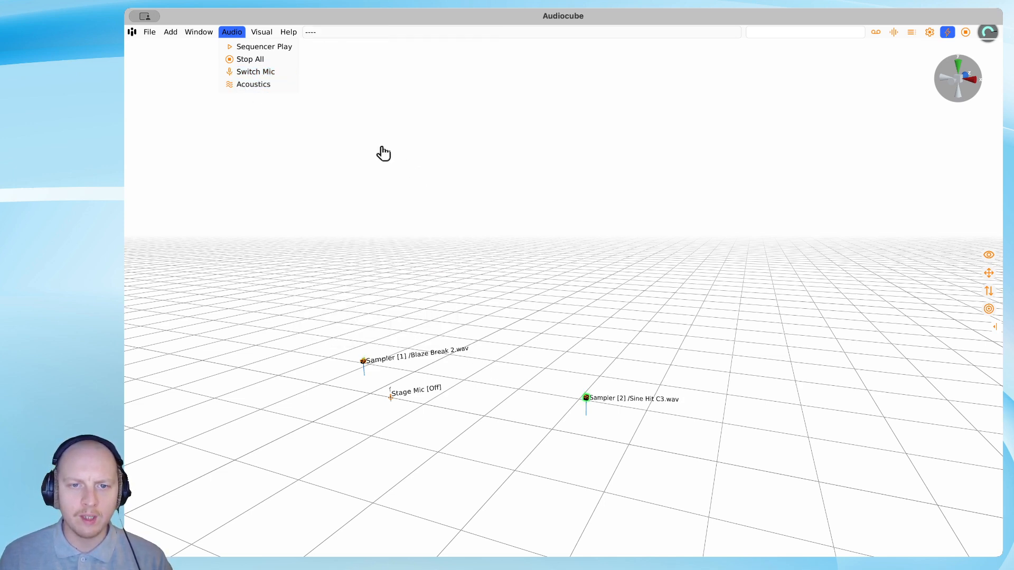
pyautogui.moveTo(288, 86)
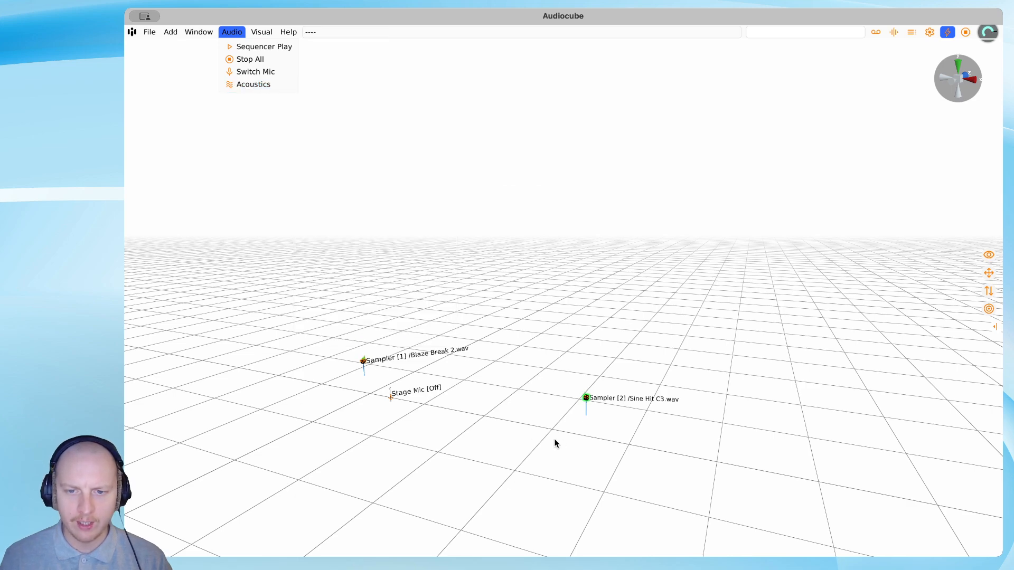
pyautogui.moveTo(555, 443); pyautogui.dragTo(507, 11, button='middle')
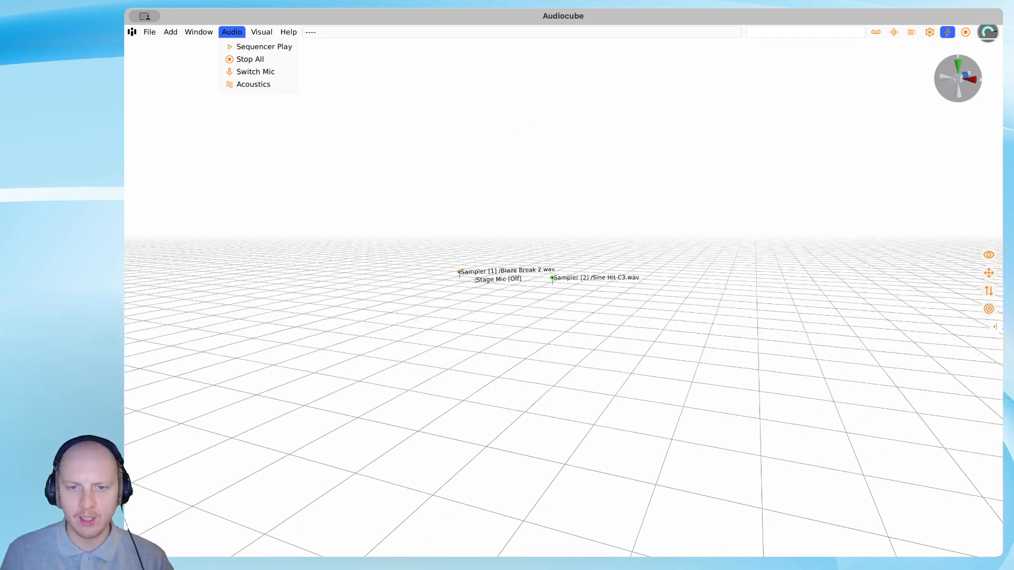
pyautogui.press('s')
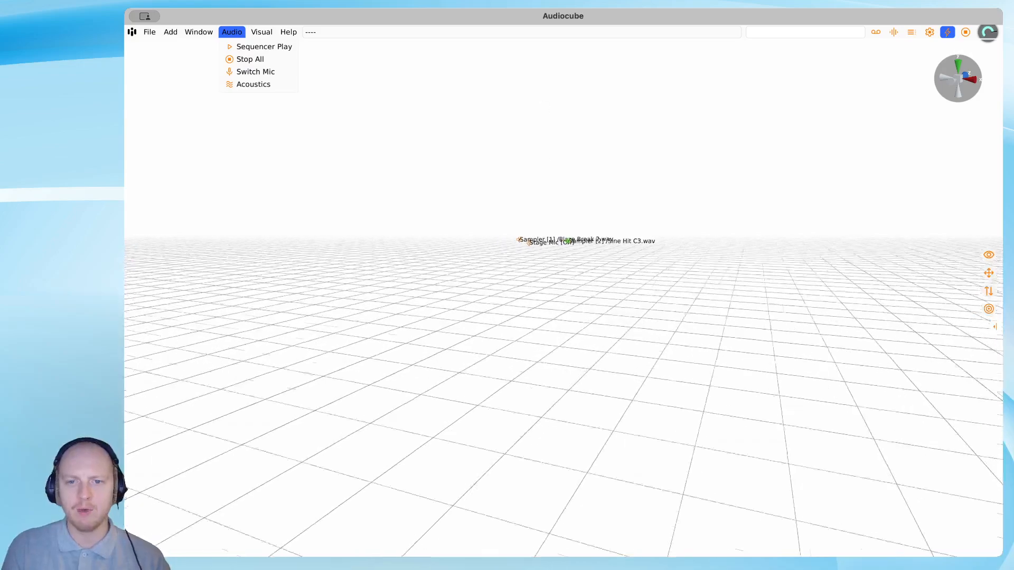
pyautogui.moveTo(448, 232); pyautogui.dragTo(961, 231, button='right')
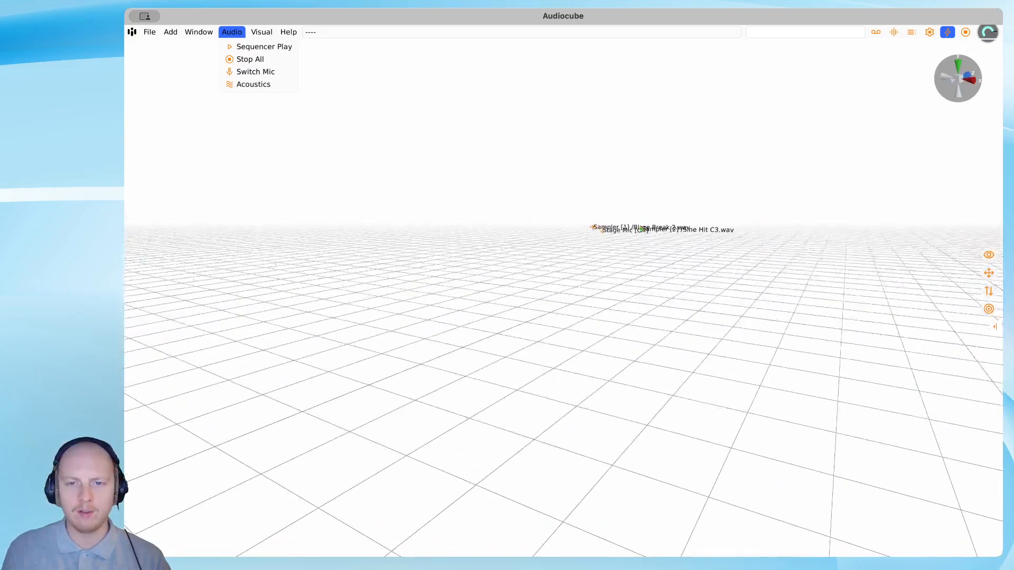
pyautogui.press('w')
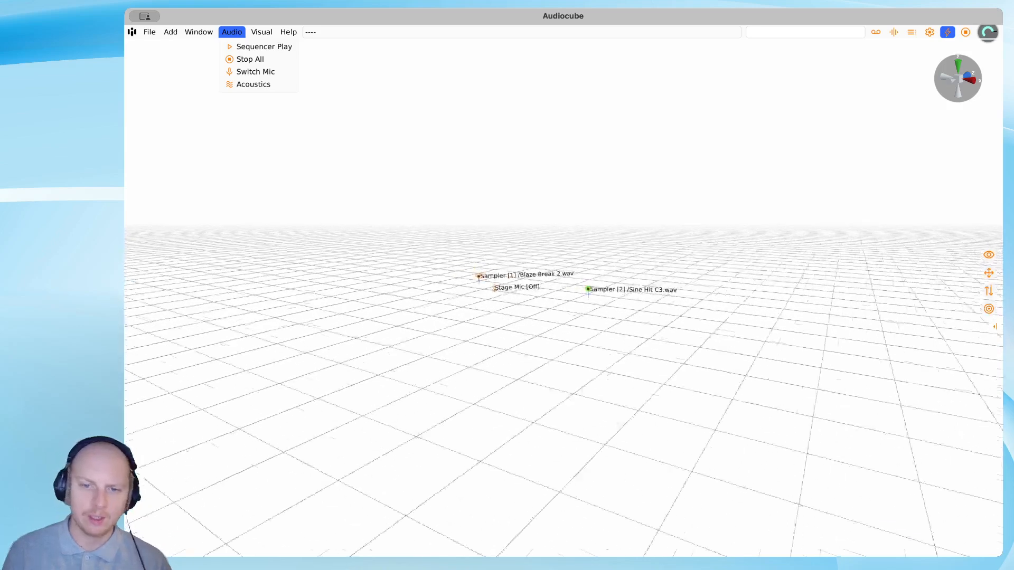
pyautogui.press('w')
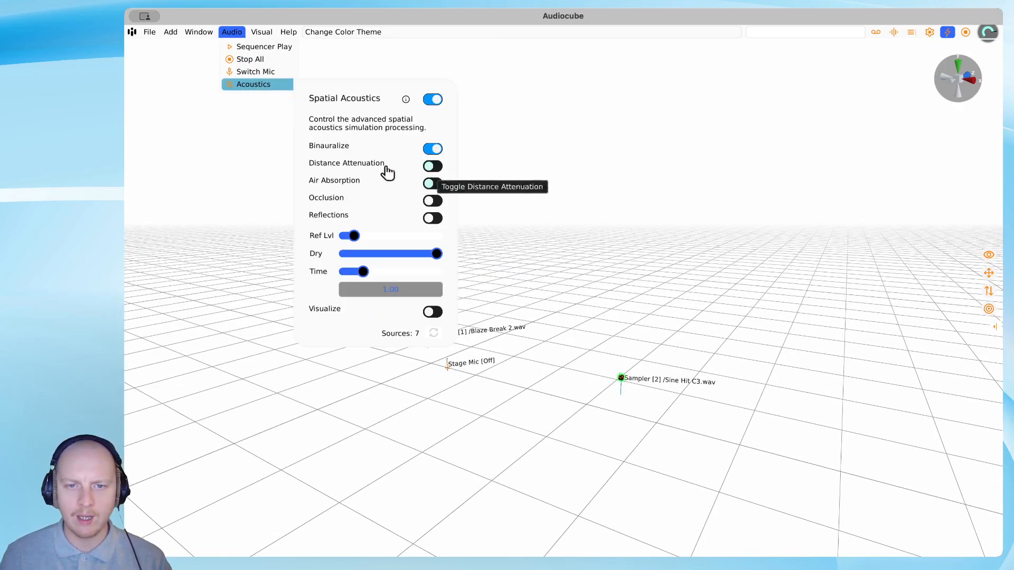
# Step: Turn the view toward the Sine Hit C3 sampler and fly the camera away and back again to listen at different distances
pyautogui.rightClick(562, 227)
pyautogui.moveTo(587, 247); pyautogui.dragTo(435, 307, button='right')
pyautogui.press('s')
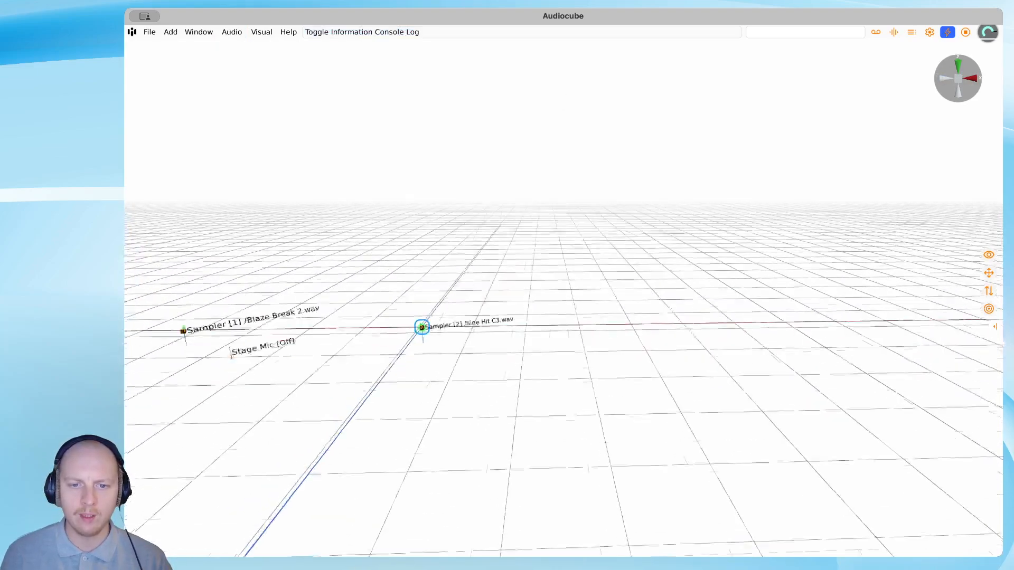
pyautogui.press('a')
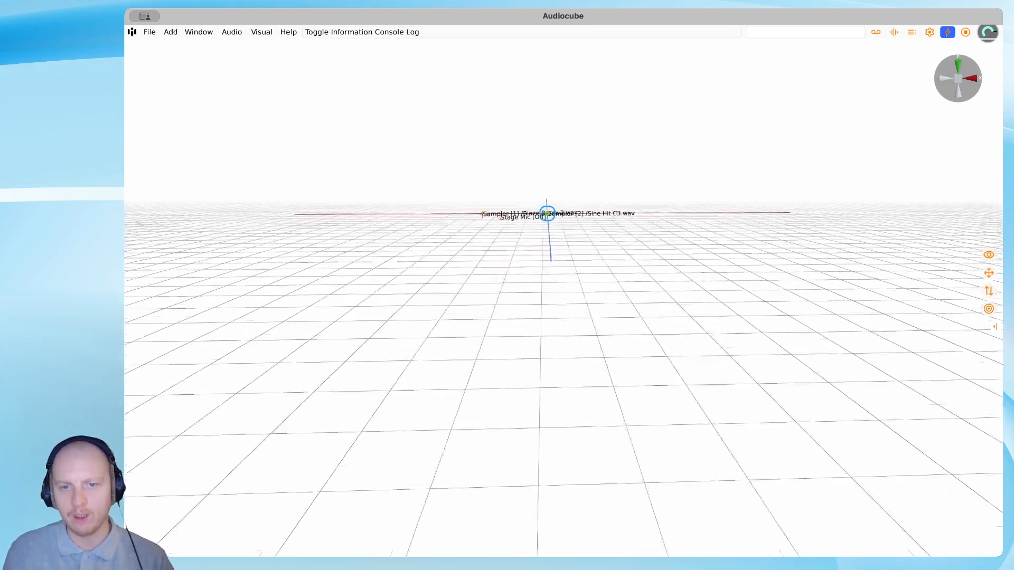
pyautogui.press('w')
pyautogui.press('d')
pyautogui.press('a')
pyautogui.press('d')
pyautogui.press('w')
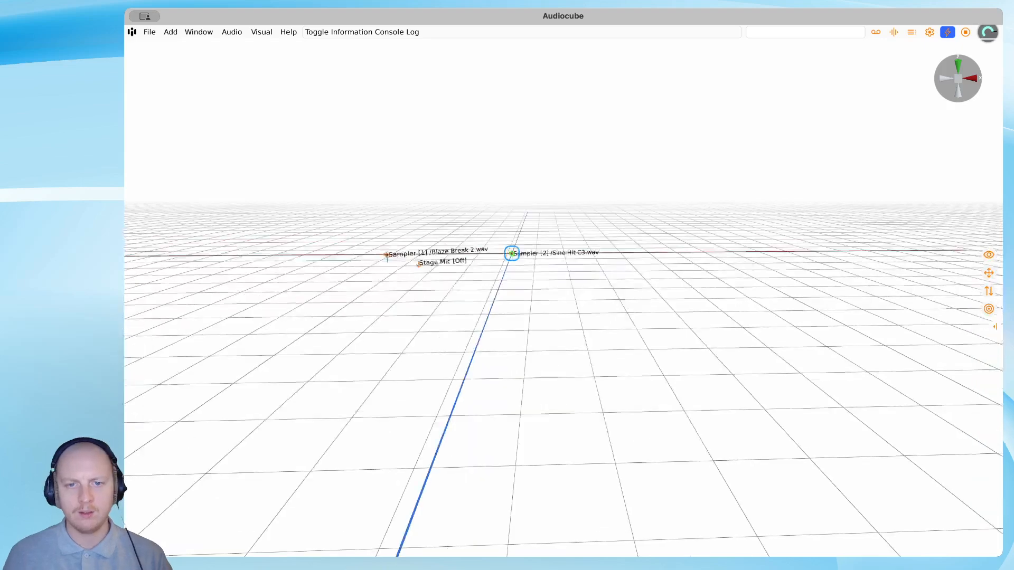
# Step: Bring the camera back toward the samplers and turn Distance Attenuation and Air Absorption on again
pyautogui.press('a')
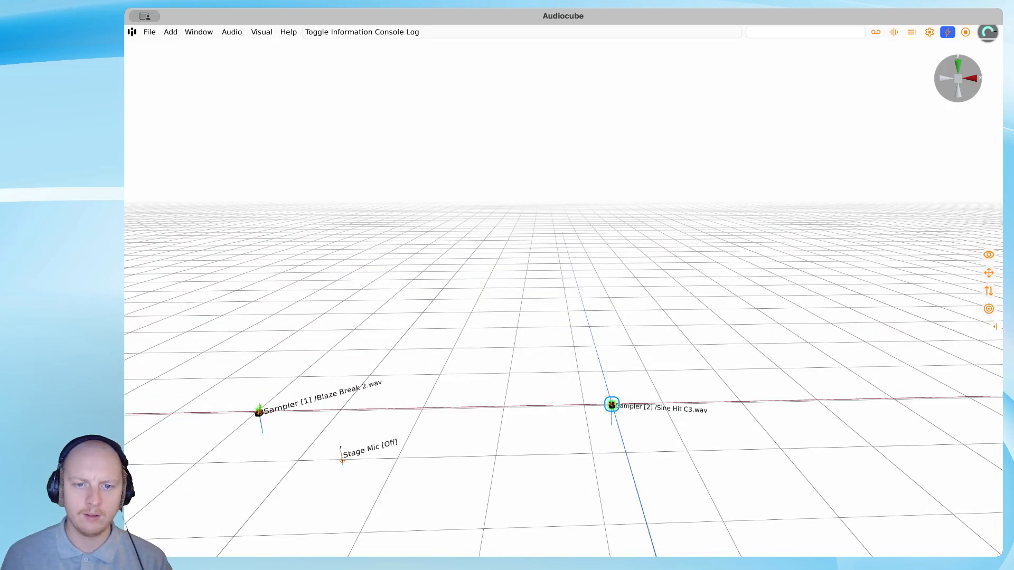
pyautogui.moveTo(511, 93); pyautogui.dragTo(416, 183, button='right')
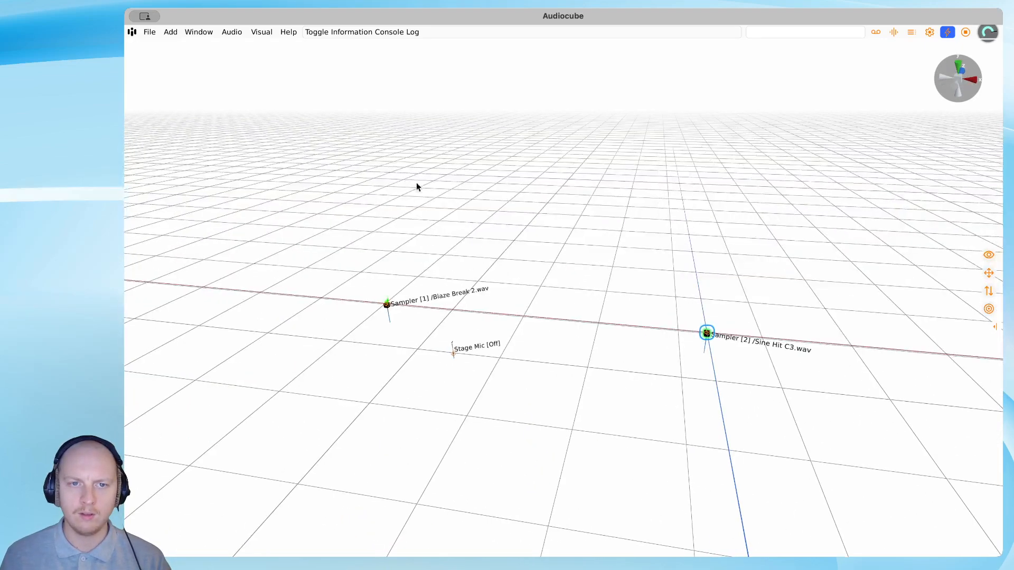
pyautogui.moveTo(250, 86)
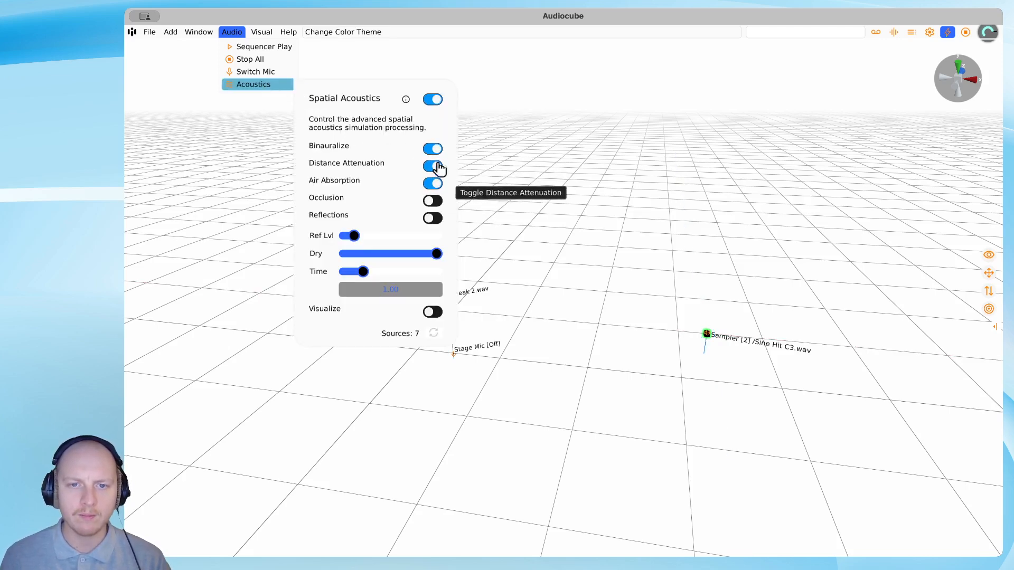
# Step: Move the Sine Hit C3 and Blaze Break 2 samplers closer together near the stage mic
pyautogui.scroll(5, 529, 306)
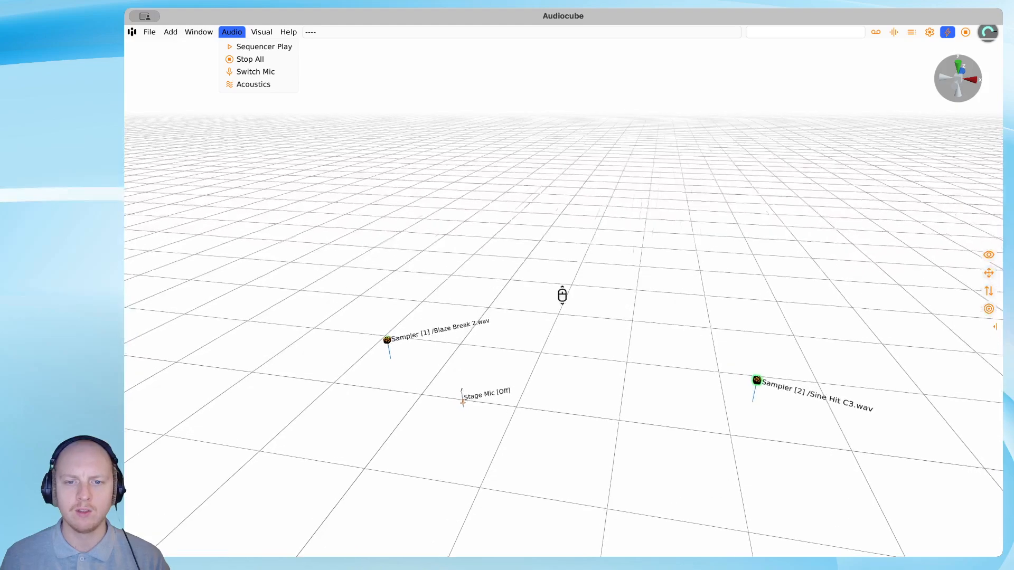
pyautogui.scroll(5, 565, 378)
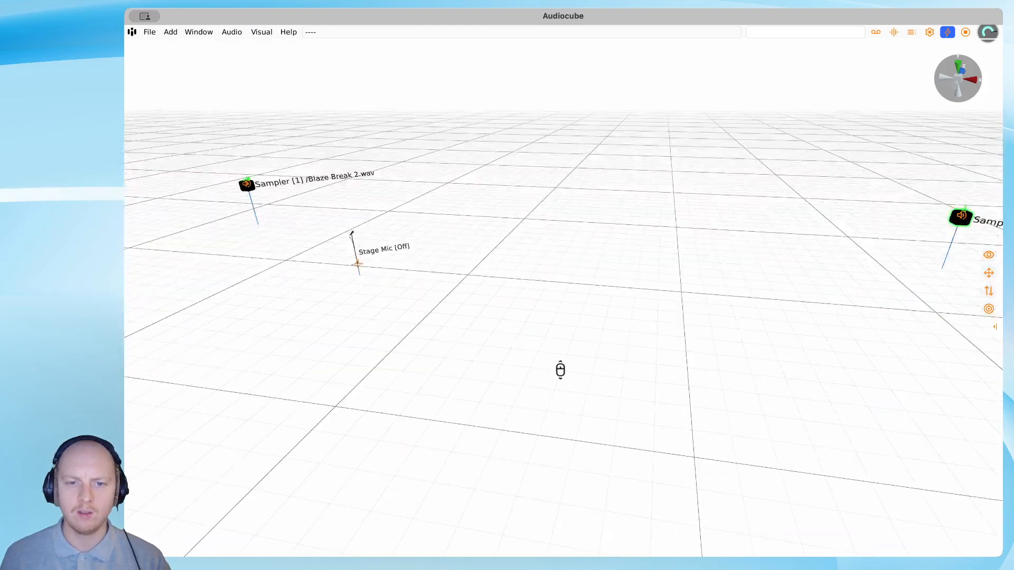
pyautogui.scroll(-3, 551, 327)
pyautogui.moveTo(739, 251); pyautogui.dragTo(599, 251, button='right')
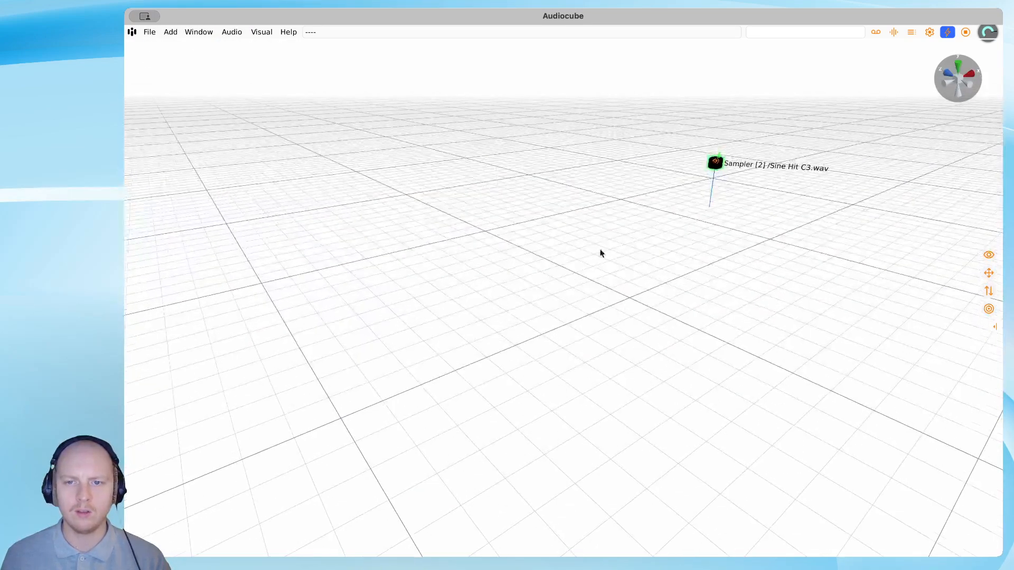
pyautogui.moveTo(707, 162); pyautogui.dragTo(505, 178)
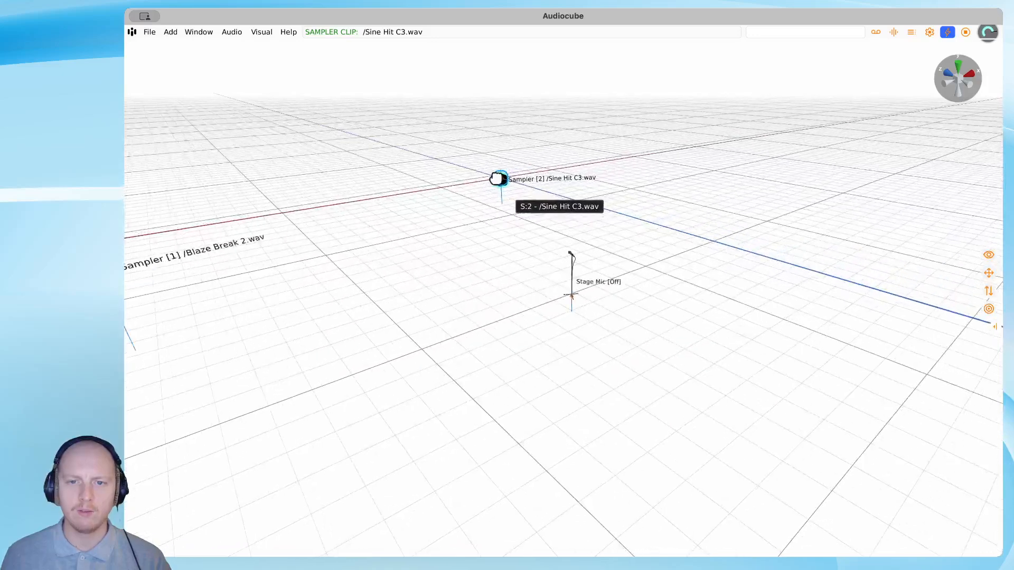
pyautogui.click(428, 192)
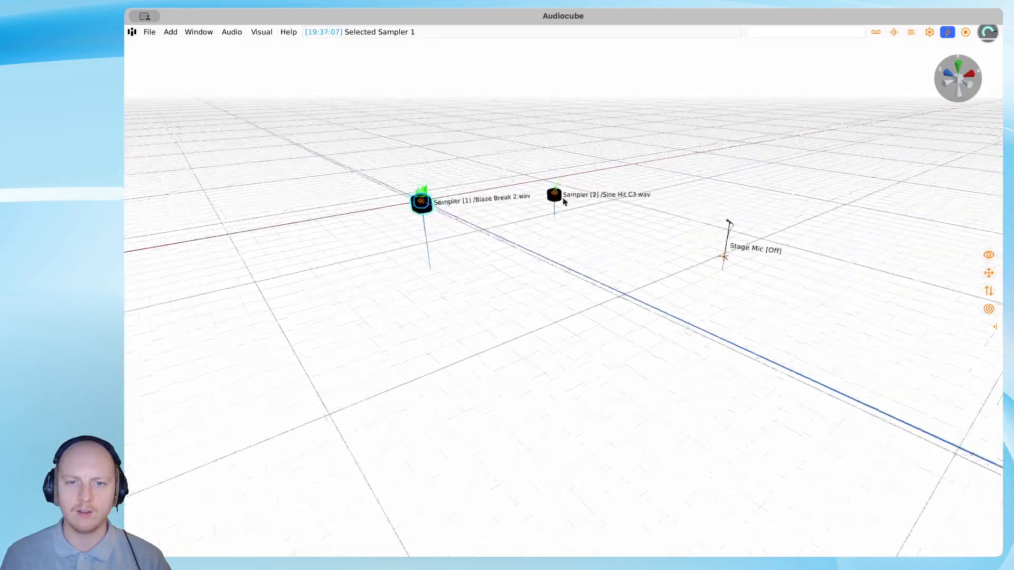
pyautogui.click(552, 198)
pyautogui.click(424, 214)
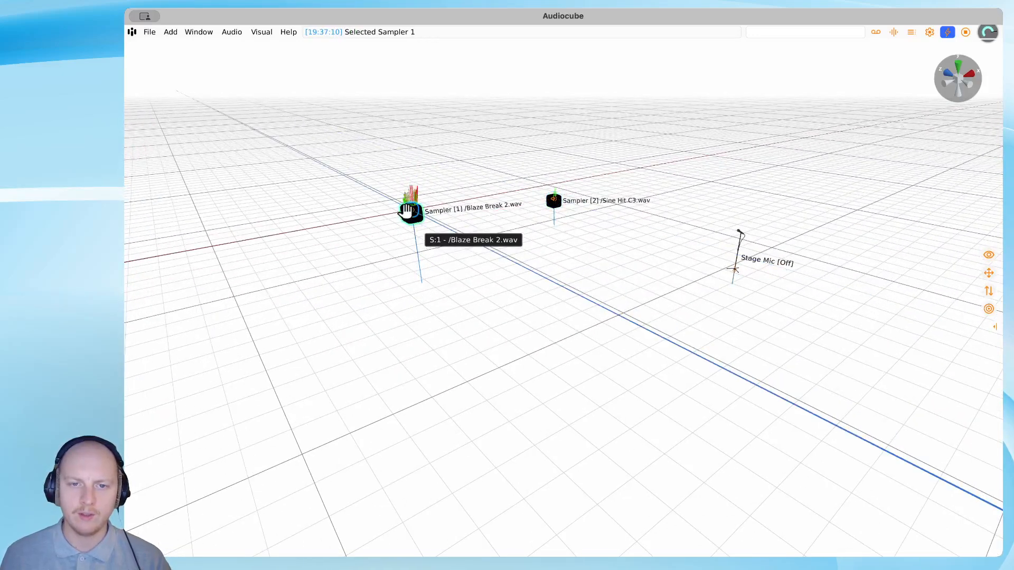
# Step: Show the device list and editor, narrow them to widen the 3D view, and display the Blaze Break 2 sampler's waveform
pyautogui.click(910, 33)
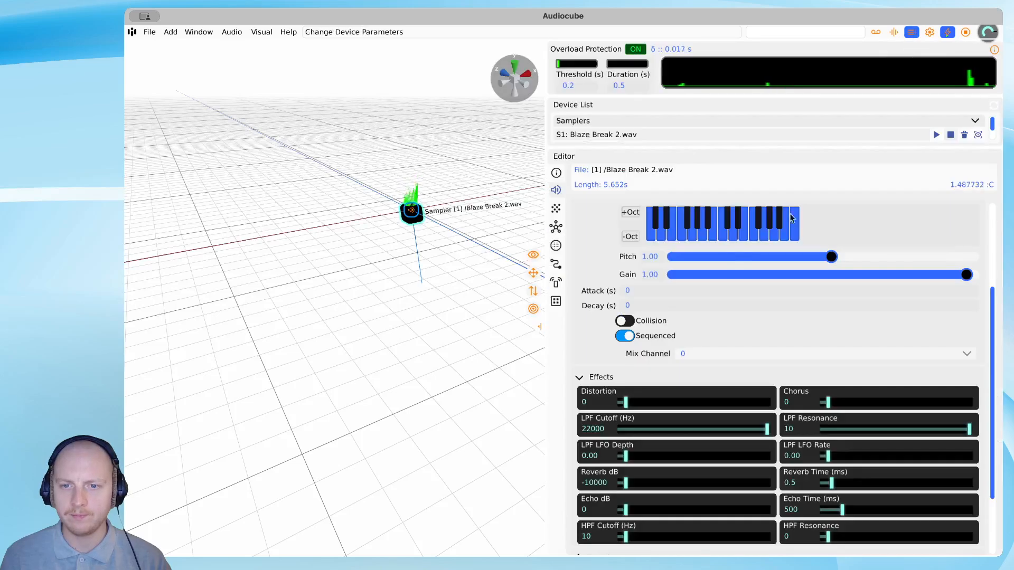
pyautogui.moveTo(547, 122); pyautogui.dragTo(825, 224)
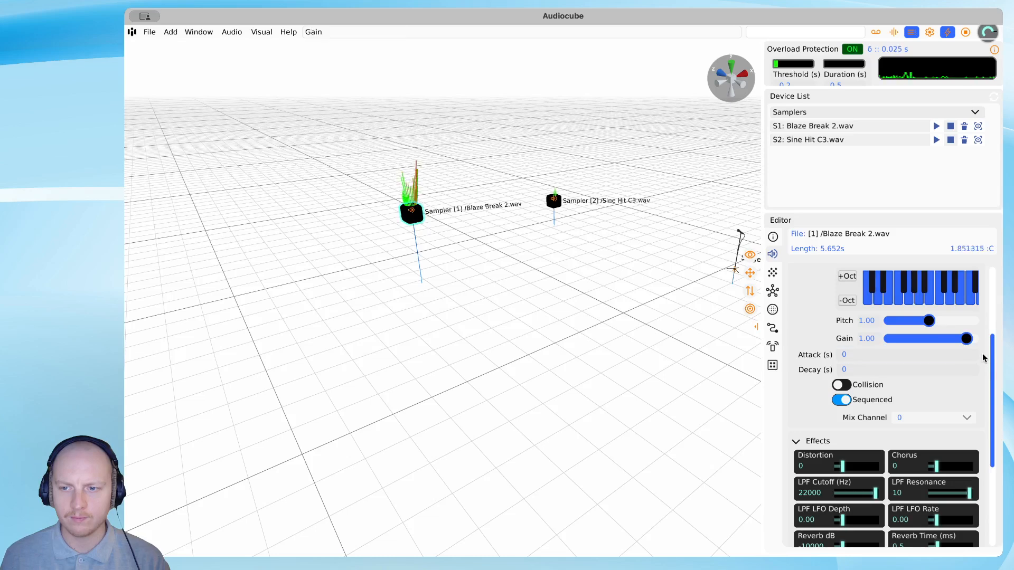
pyautogui.moveTo(991, 340); pyautogui.dragTo(993, 269)
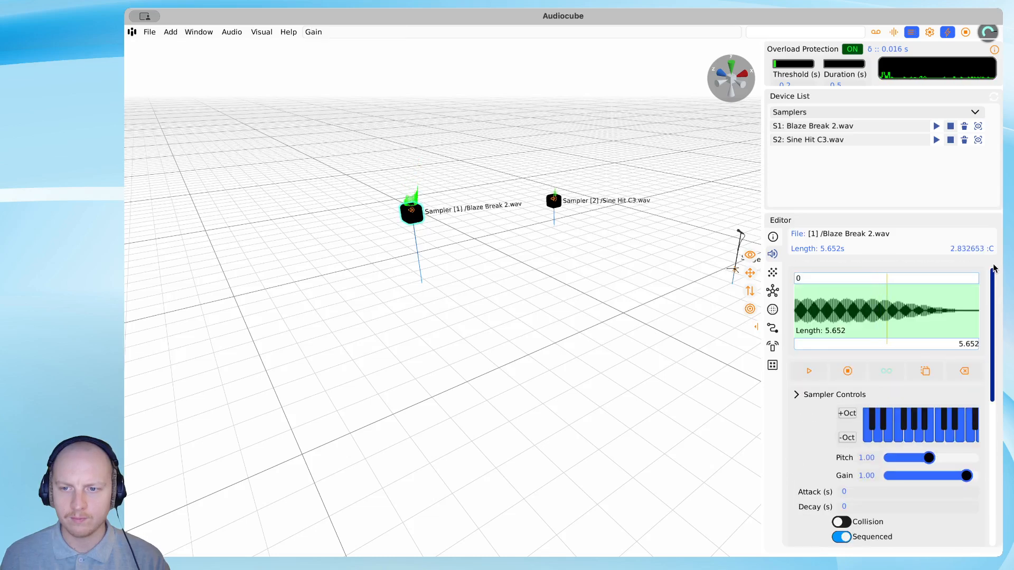
pyautogui.click(405, 210)
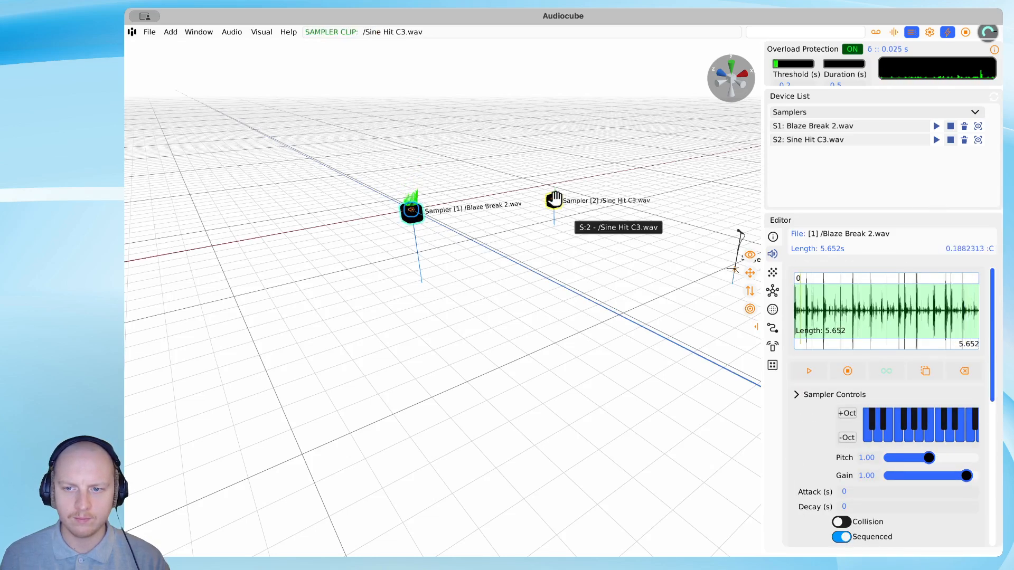
# Step: Shorten the Sine Hit C3 clip to end at 0.6882067 and lower its pitch to 0.50 at C2
pyautogui.click(555, 199)
pyautogui.moveTo(977, 344); pyautogui.dragTo(933, 344)
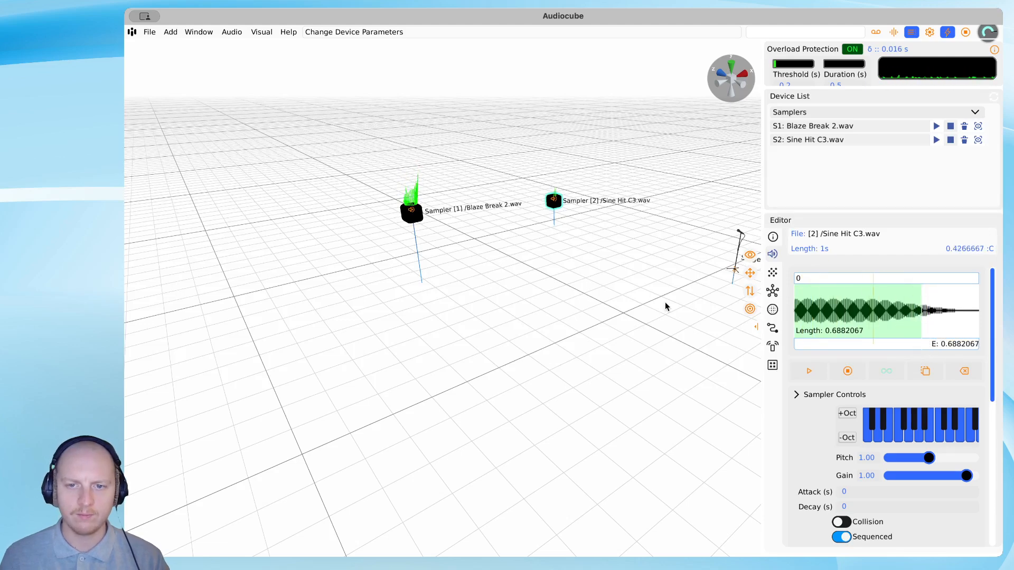
pyautogui.press('w')
pyautogui.press('a')
pyautogui.click(846, 370)
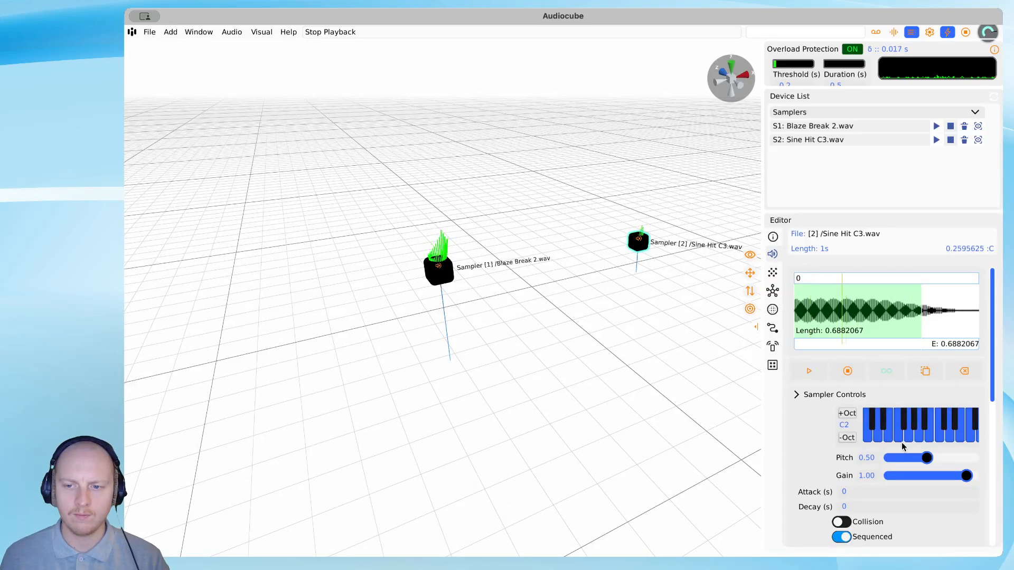
# Step: Extend the Sine Hit C3 clip's end position to 1 while adjusting the view of both samplers
pyautogui.press('d')
pyautogui.press('e')
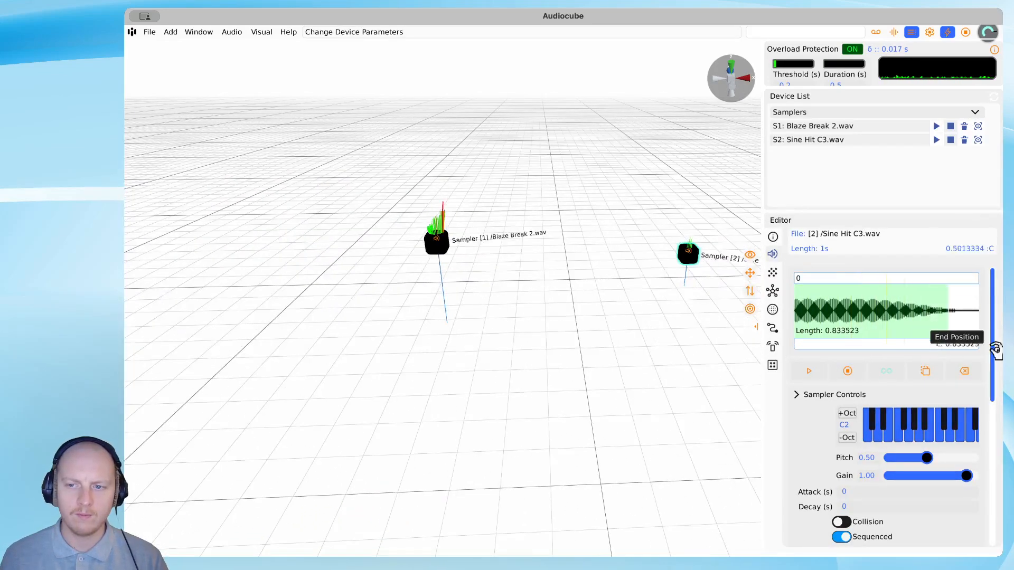
pyautogui.moveTo(995, 350); pyautogui.dragTo(1003, 349)
pyautogui.press('d')
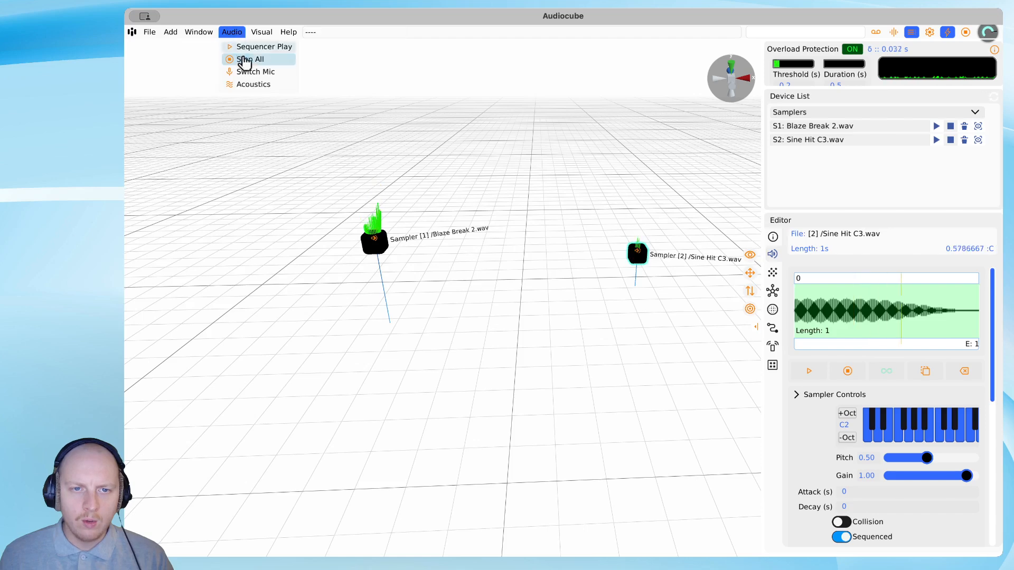
# Step: Move both samplers farther back on the grid and stop the Sine Hit C3 sampler's playback
pyautogui.moveTo(254, 87)
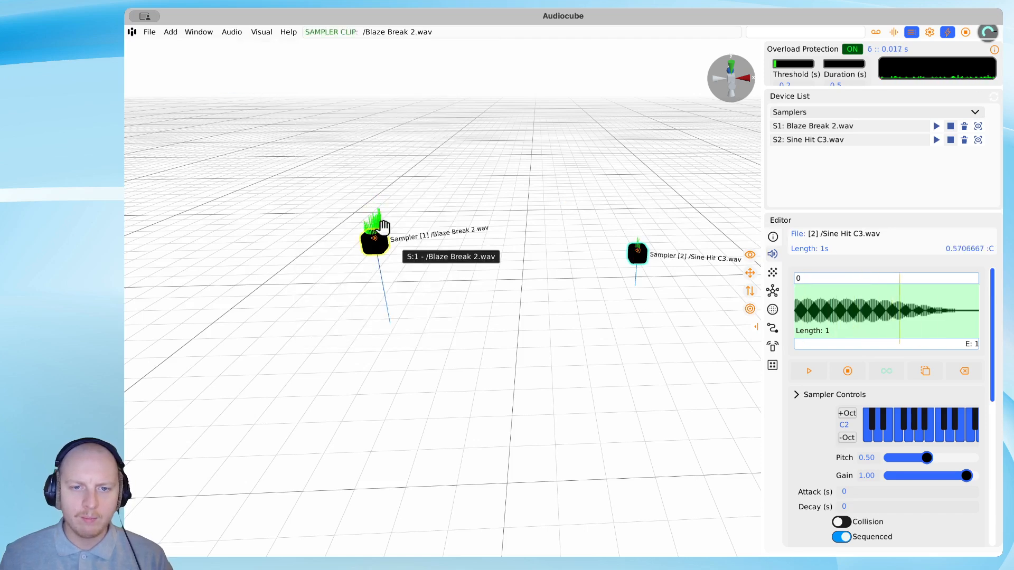
pyautogui.moveTo(636, 252); pyautogui.dragTo(608, 200)
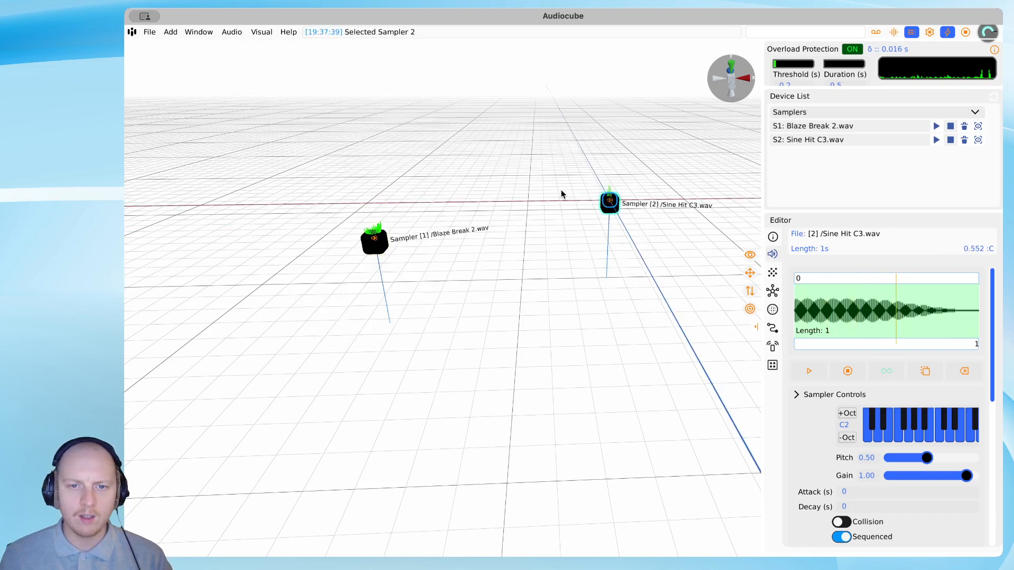
pyautogui.click(848, 372)
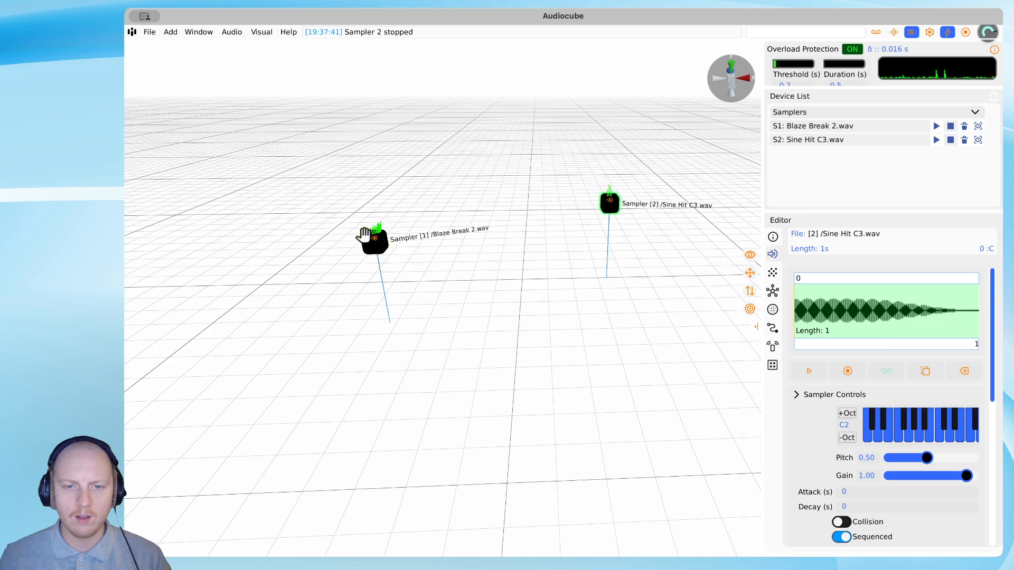
pyautogui.moveTo(365, 234); pyautogui.dragTo(320, 127)
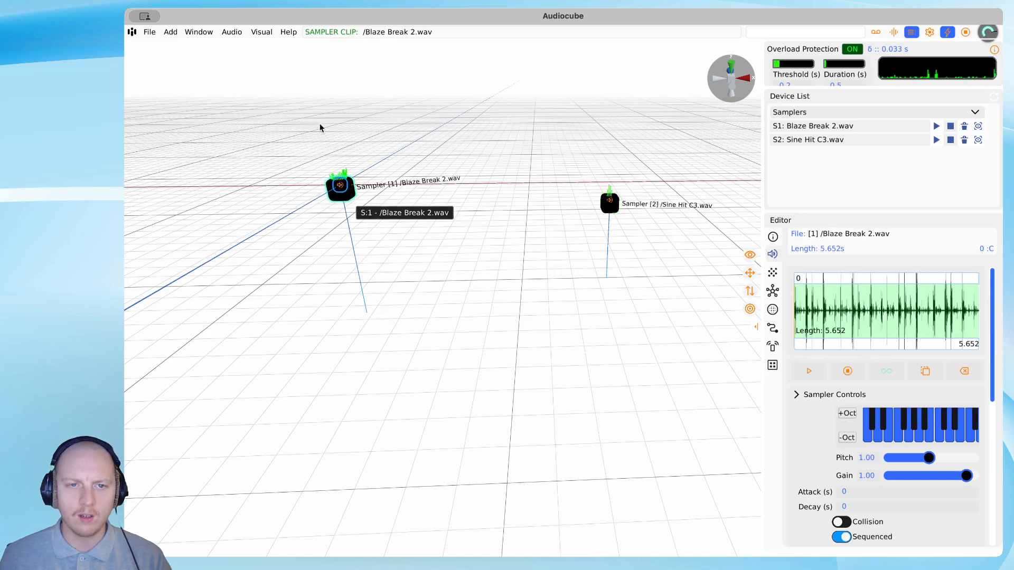
# Step: Turn on Occlusion in the spatial acoustics settings
pyautogui.click(262, 32)
pyautogui.click(232, 32)
pyautogui.moveTo(247, 88)
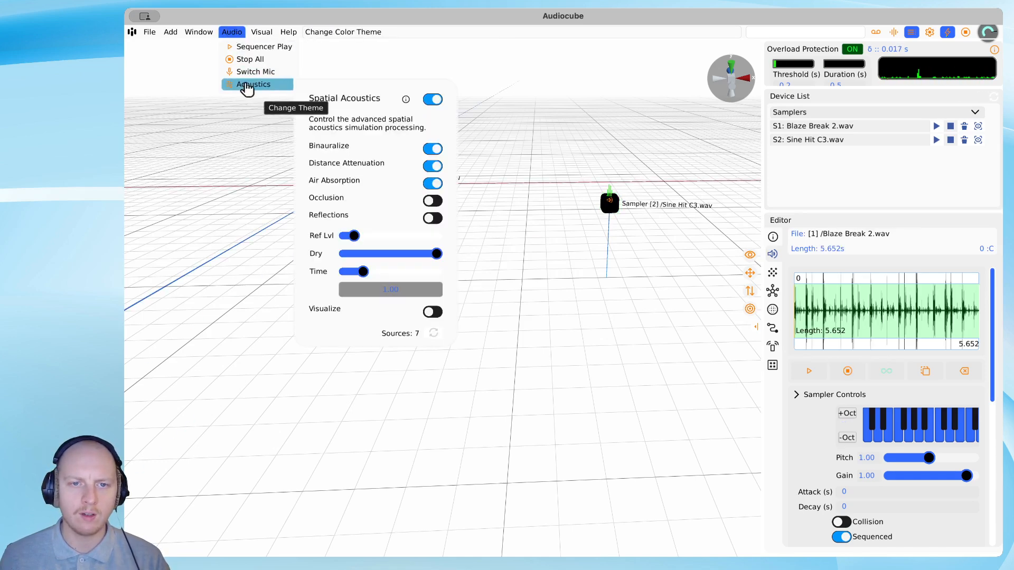
pyautogui.click(433, 202)
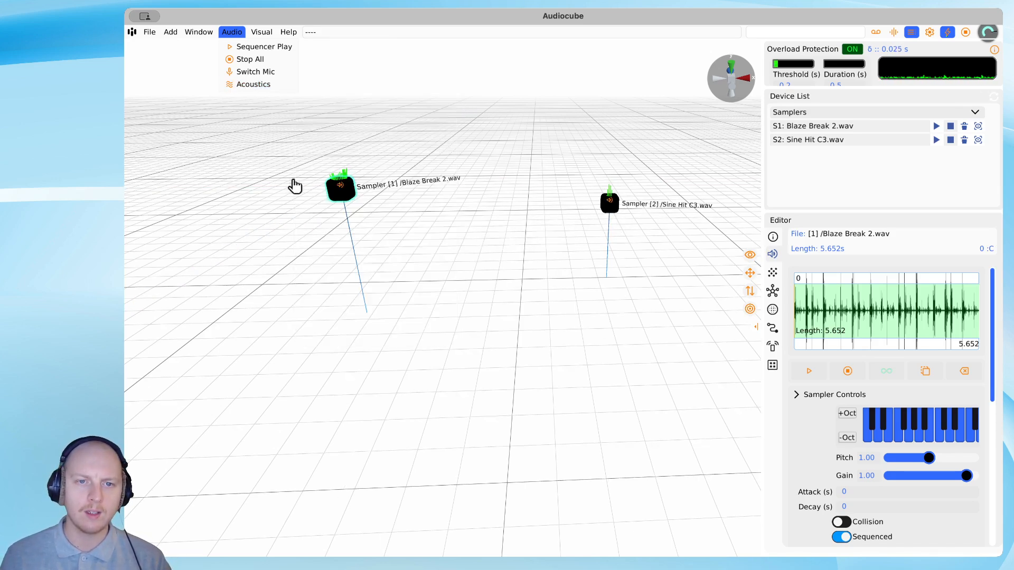
pyautogui.press('a')
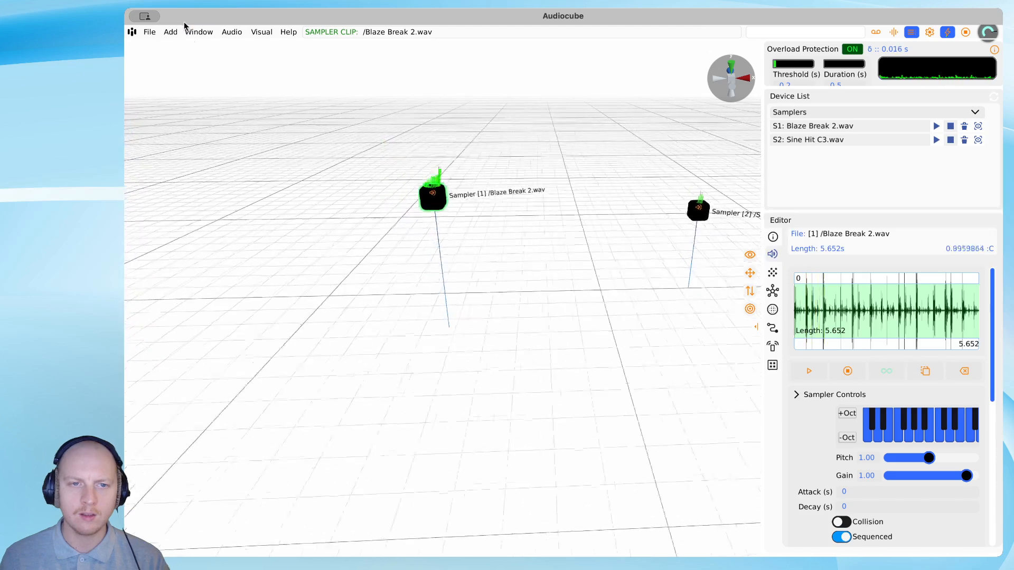
# Step: Add a Soundwall in front of the samplers and enlarge it into a tall wall between them and the camera
pyautogui.click(171, 32)
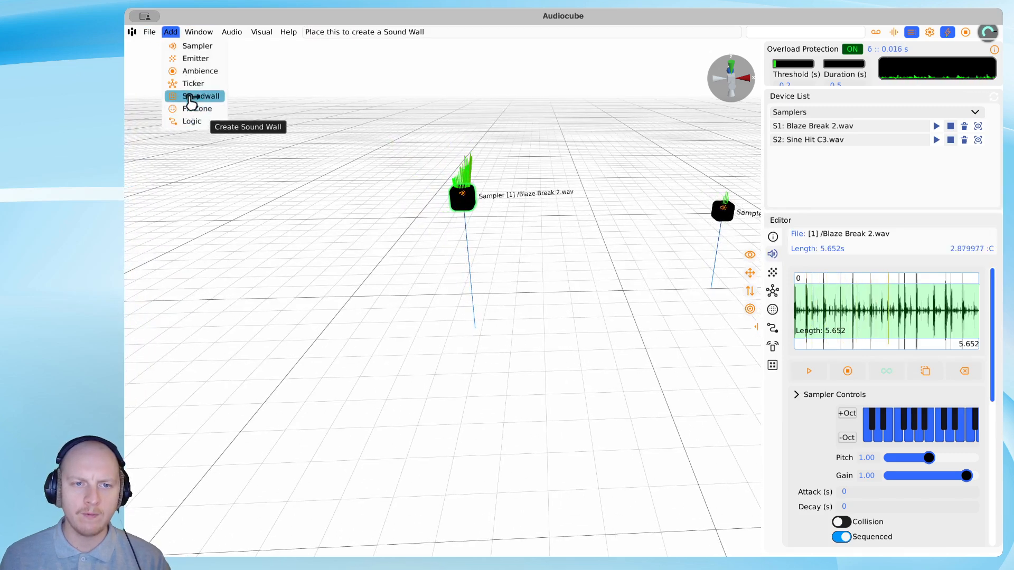
pyautogui.moveTo(192, 96); pyautogui.dragTo(292, 215)
pyautogui.moveTo(417, 417); pyautogui.dragTo(414, 412)
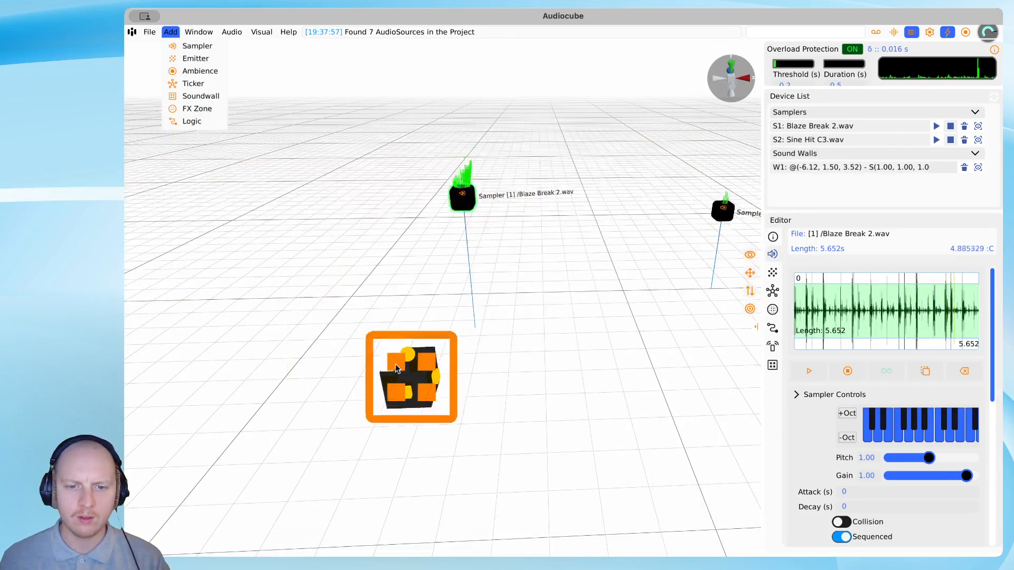
pyautogui.moveTo(416, 328); pyautogui.dragTo(468, 268)
pyautogui.moveTo(489, 309); pyautogui.dragTo(698, 298)
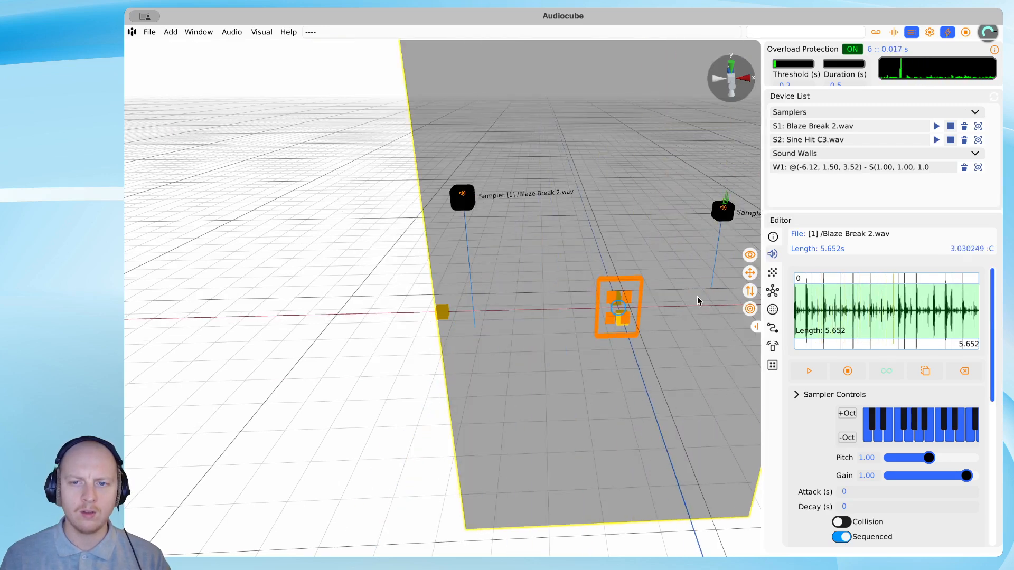
# Step: Widen the Soundwall sideways so that it screens both samplers from the camera
pyautogui.press('s')
pyautogui.press('e')
pyautogui.press('e')
pyautogui.press('a')
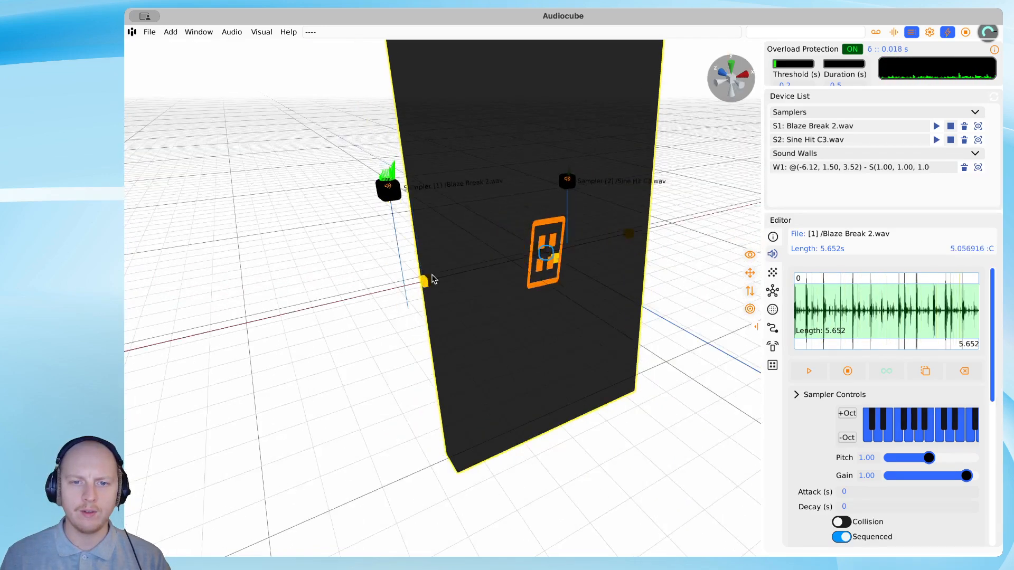
pyautogui.moveTo(424, 279); pyautogui.dragTo(238, 287)
pyautogui.press('q')
pyautogui.press('d')
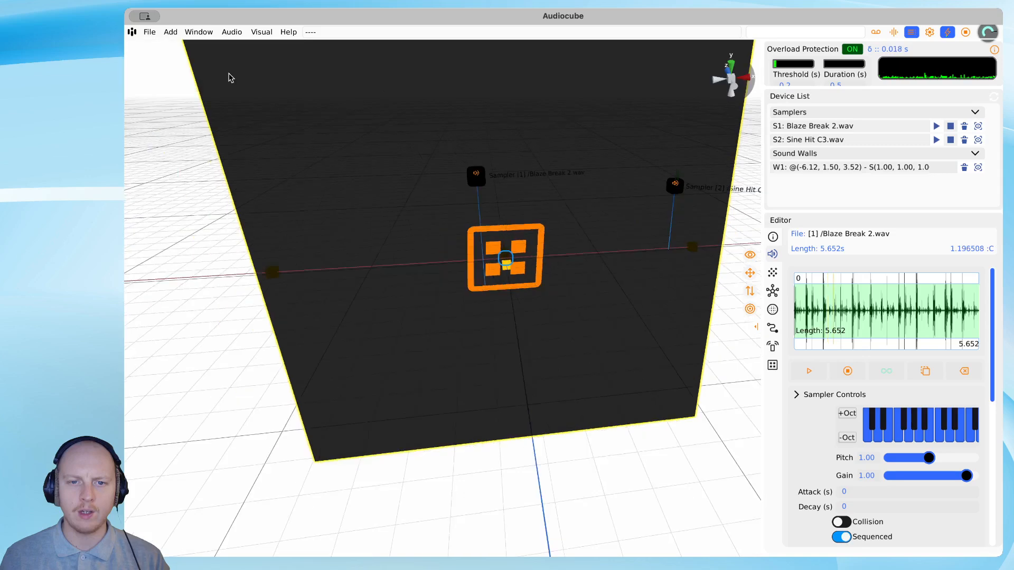
# Step: Review the spatial acoustics settings with the Soundwall standing in front of the samplers
pyautogui.click(268, 35)
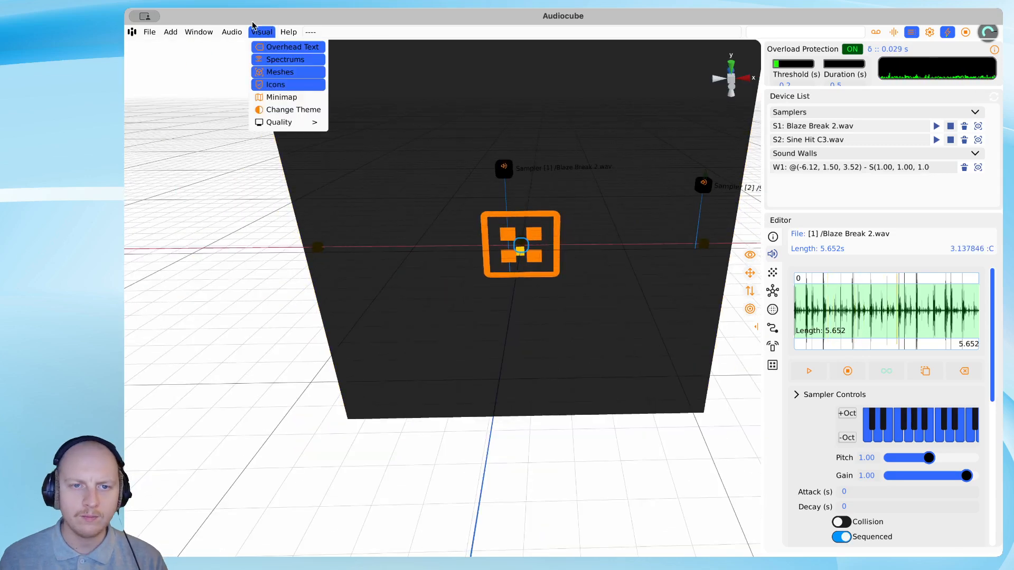
pyautogui.click(230, 35)
pyautogui.moveTo(269, 86)
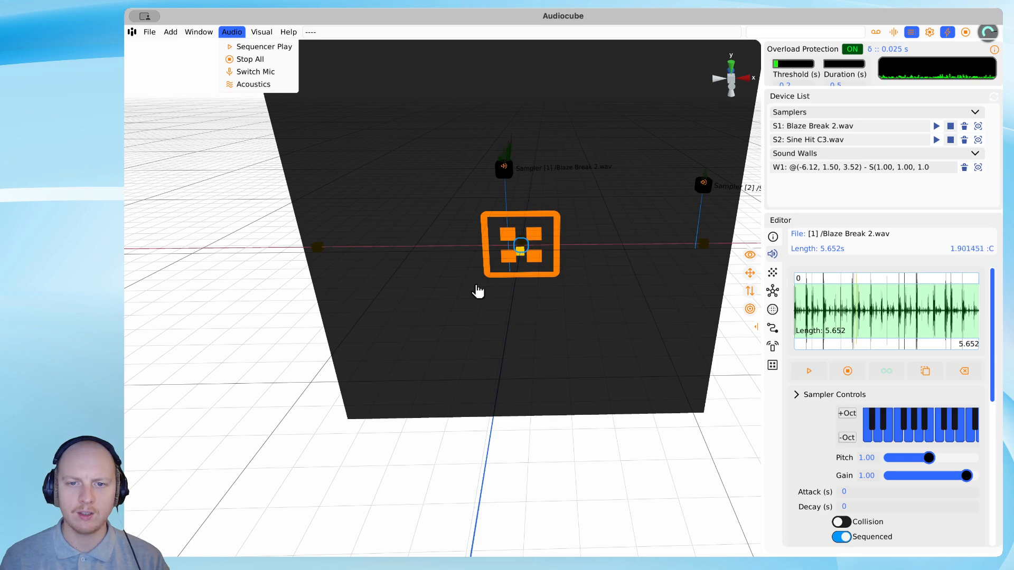
pyautogui.press('a')
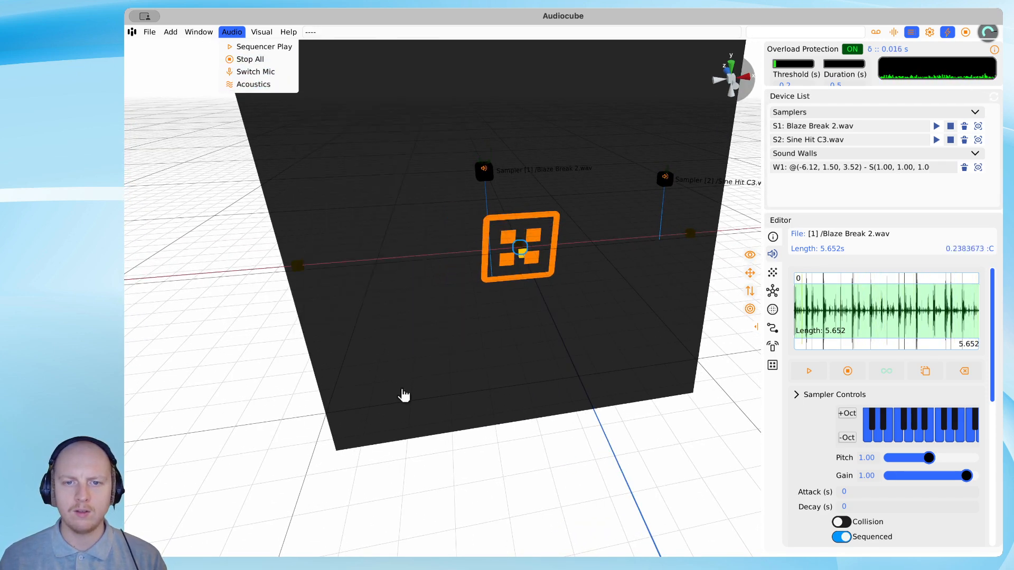
# Step: Fly the camera around the Soundwall to compare the samplers' sound behind the wall and past its edge
pyautogui.click(414, 426)
pyautogui.press('a')
pyautogui.press('w')
pyautogui.moveTo(414, 423); pyautogui.dragTo(475, 423, button='right')
pyautogui.moveTo(562, 280); pyautogui.dragTo(562, 175, button='right')
pyautogui.press('s')
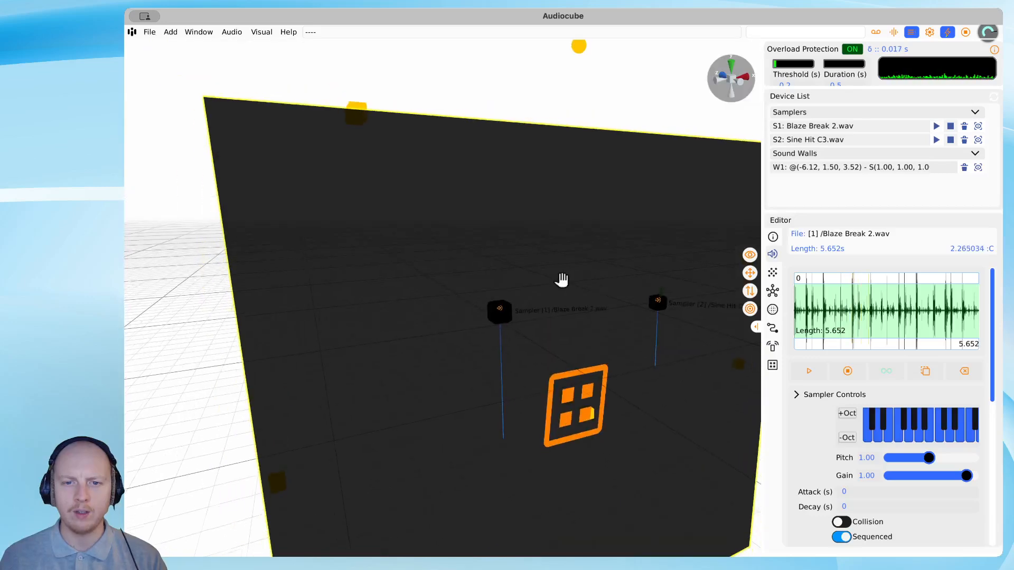
pyautogui.press('q')
pyautogui.press('e')
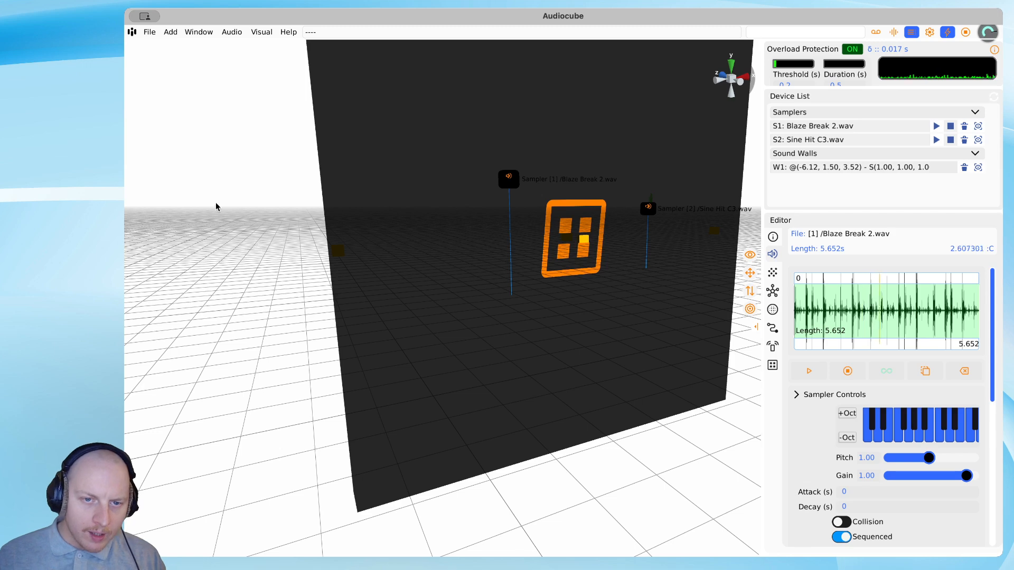
pyautogui.moveTo(441, 176); pyautogui.dragTo(382, 156, button='right')
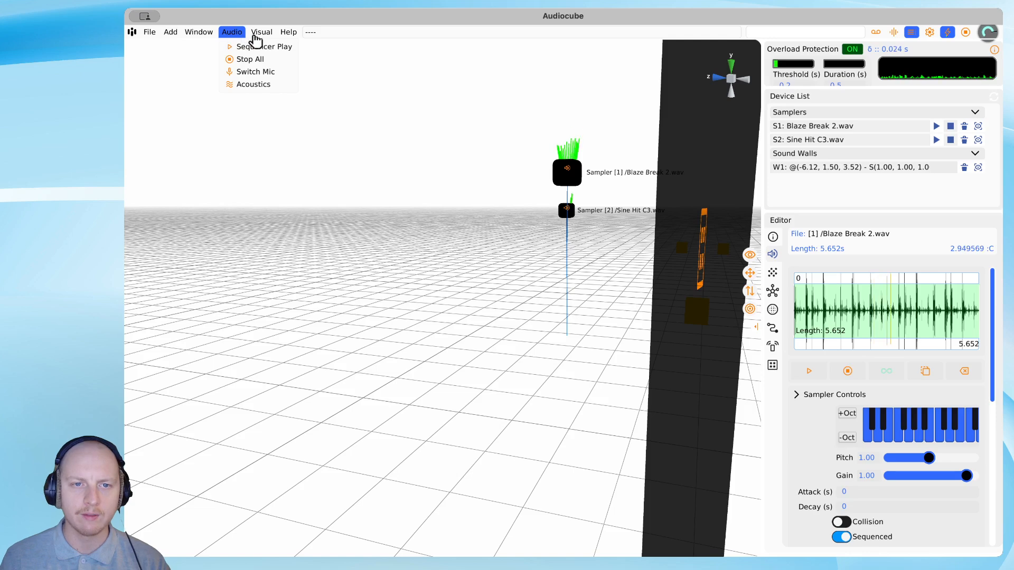
# Step: Turn on the acoustic visualization so the sound rays are drawn around the samplers and the Soundwall
pyautogui.moveTo(241, 86)
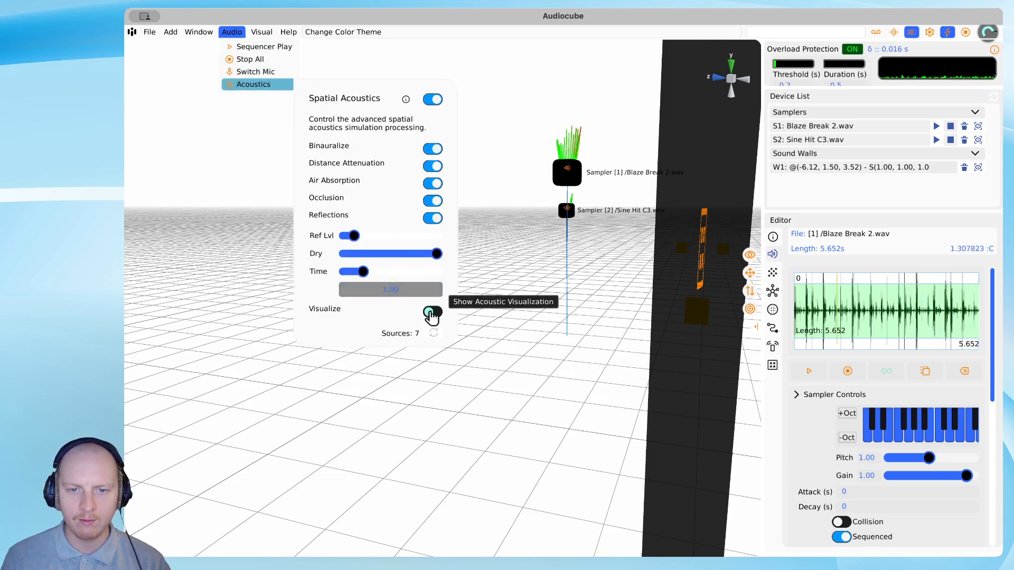
pyautogui.click(429, 312)
pyautogui.moveTo(418, 294); pyautogui.dragTo(272, 108, button='right')
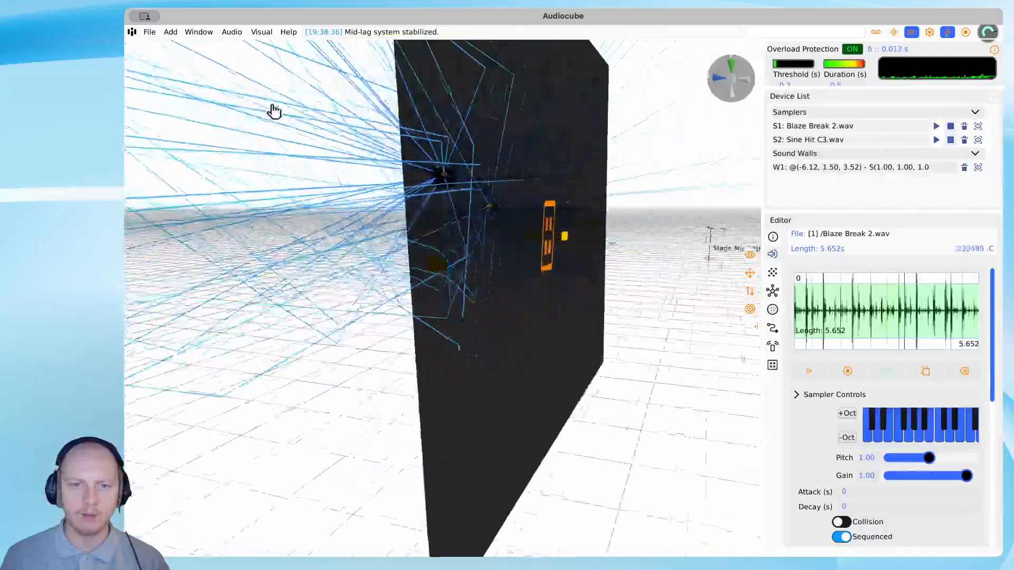
# Step: Review the spatial acoustics settings and examine the visualized sound rays from several sides of the Soundwall
pyautogui.click(232, 32)
pyautogui.moveTo(253, 84)
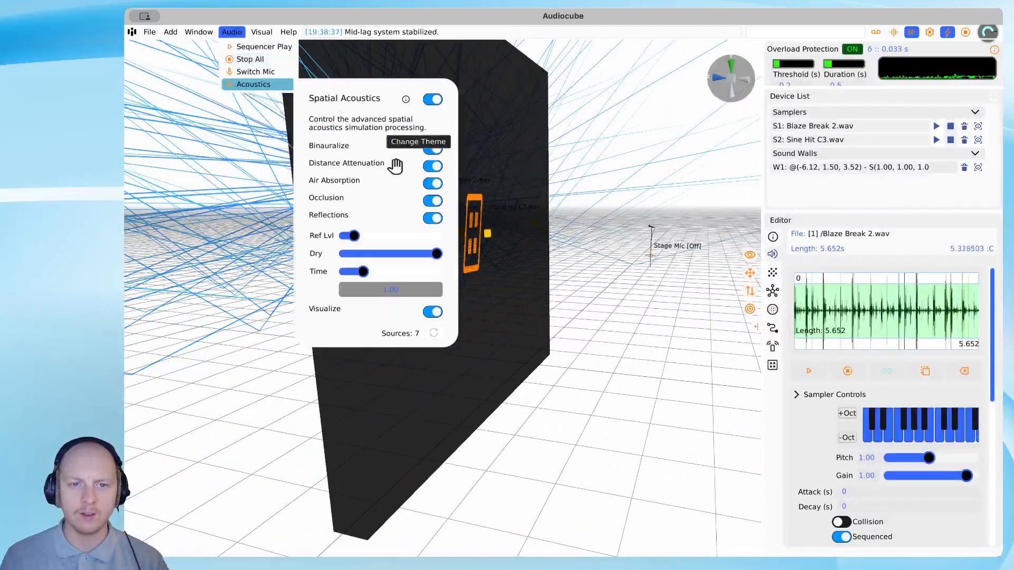
pyautogui.moveTo(553, 246); pyautogui.dragTo(328, 251, button='right')
pyautogui.moveTo(563, 285); pyautogui.dragTo(548, 251, button='right')
pyautogui.moveTo(274, 197); pyautogui.dragTo(248, 46, button='right')
pyautogui.click(232, 33)
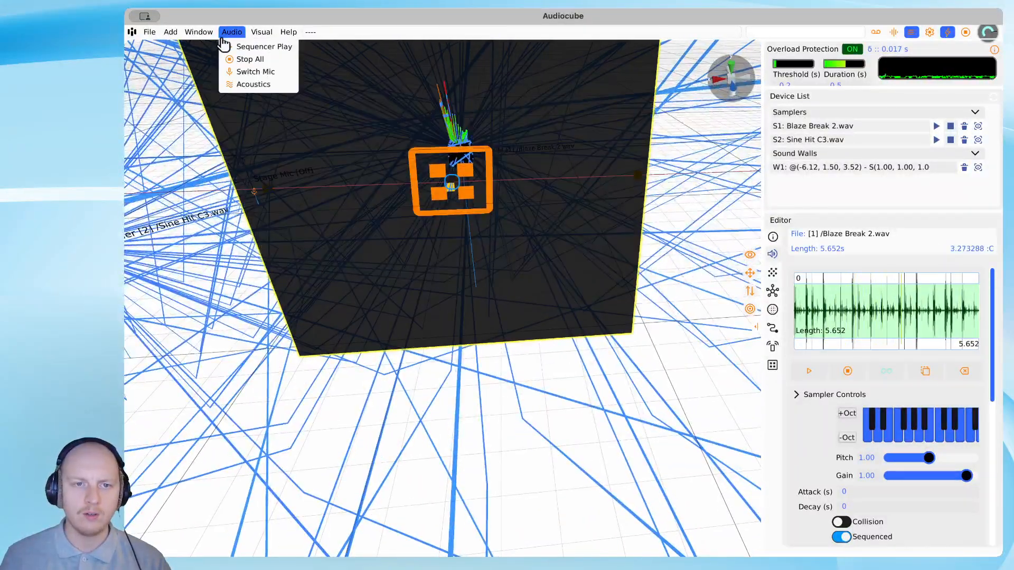
# Step: Add a second Soundwall facing the first one and enlarge it into a wall about 11.09 high
pyautogui.click(170, 33)
pyautogui.click(171, 33)
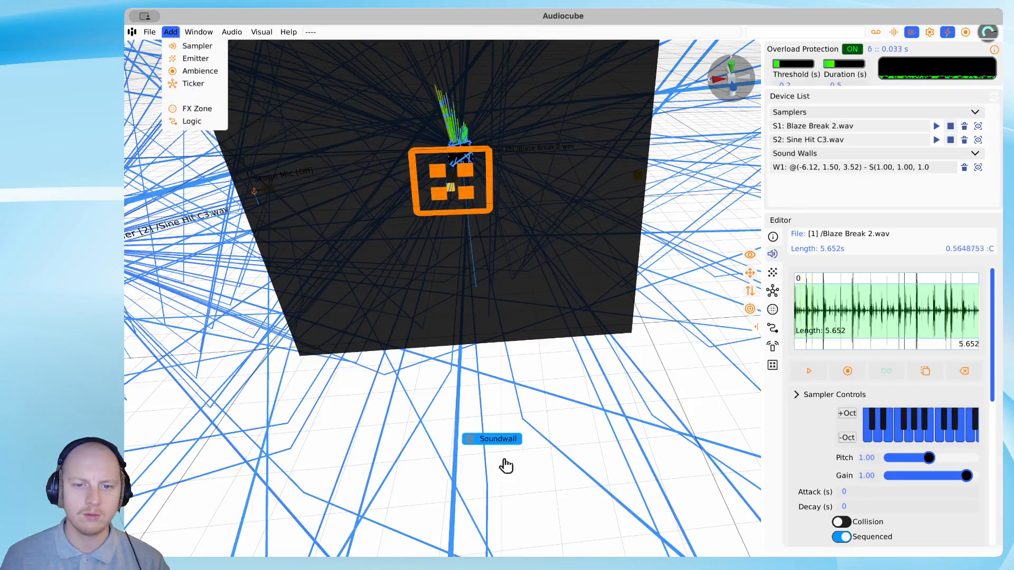
pyautogui.moveTo(544, 518); pyautogui.dragTo(565, 210)
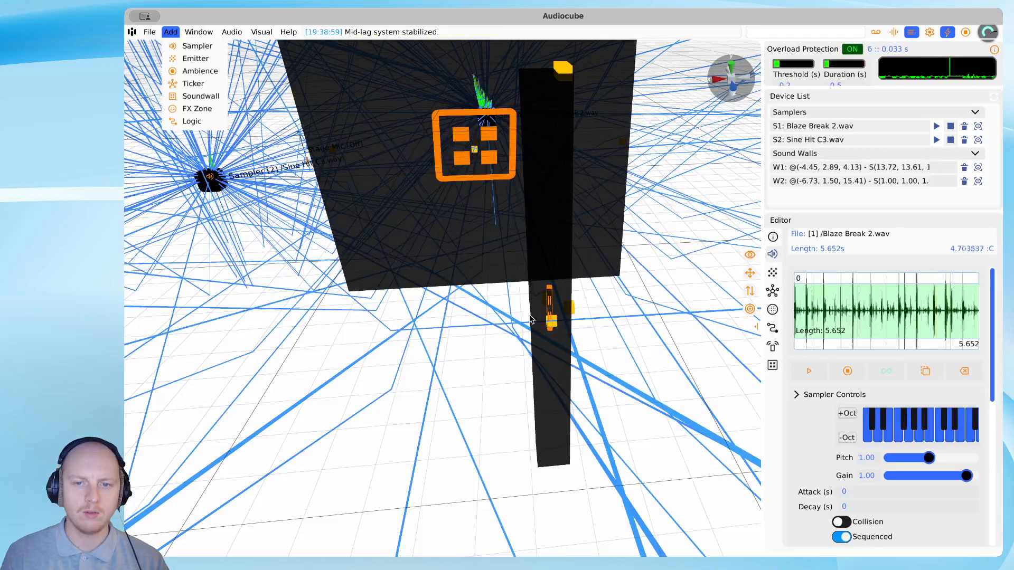
pyautogui.moveTo(530, 316); pyautogui.dragTo(664, 317)
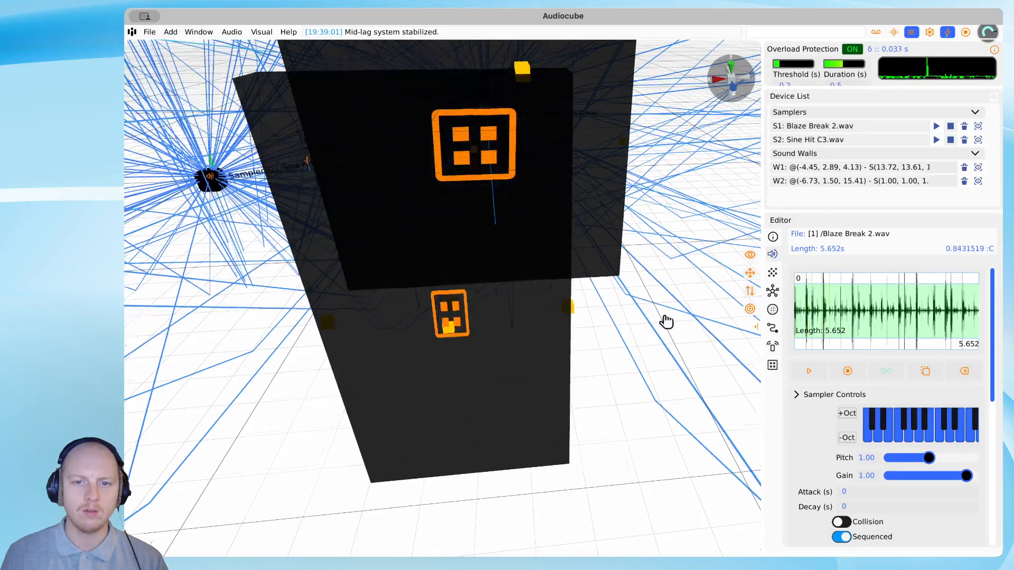
# Step: Adjust the second Soundwall's width to about 7.37 by its side handle
pyautogui.press('q')
pyautogui.moveTo(565, 333); pyautogui.dragTo(550, 280, button='right')
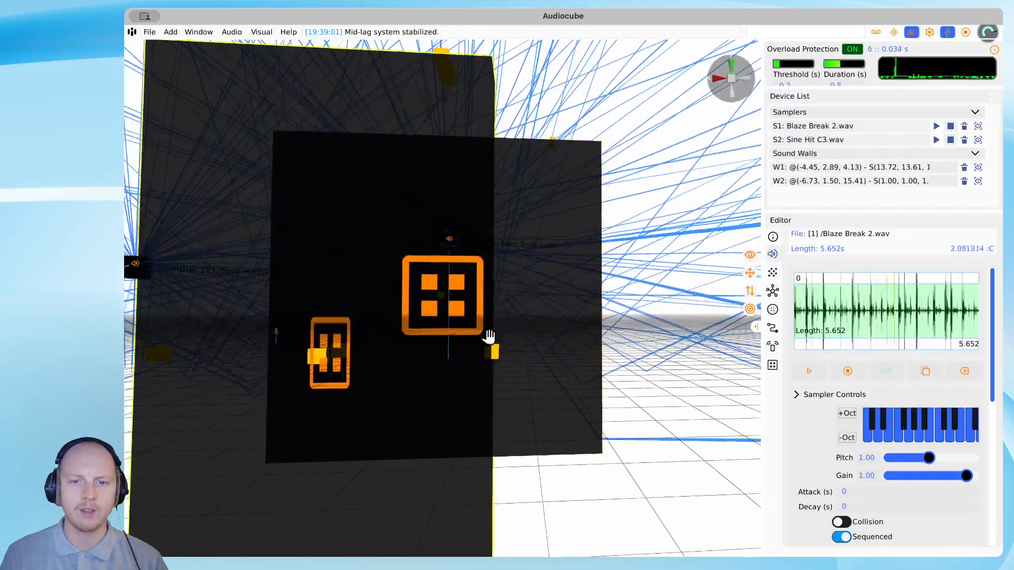
pyautogui.moveTo(494, 351); pyautogui.dragTo(453, 360)
pyautogui.press('d')
pyautogui.moveTo(455, 362); pyautogui.dragTo(564, 286, button='right')
pyautogui.click(323, 288)
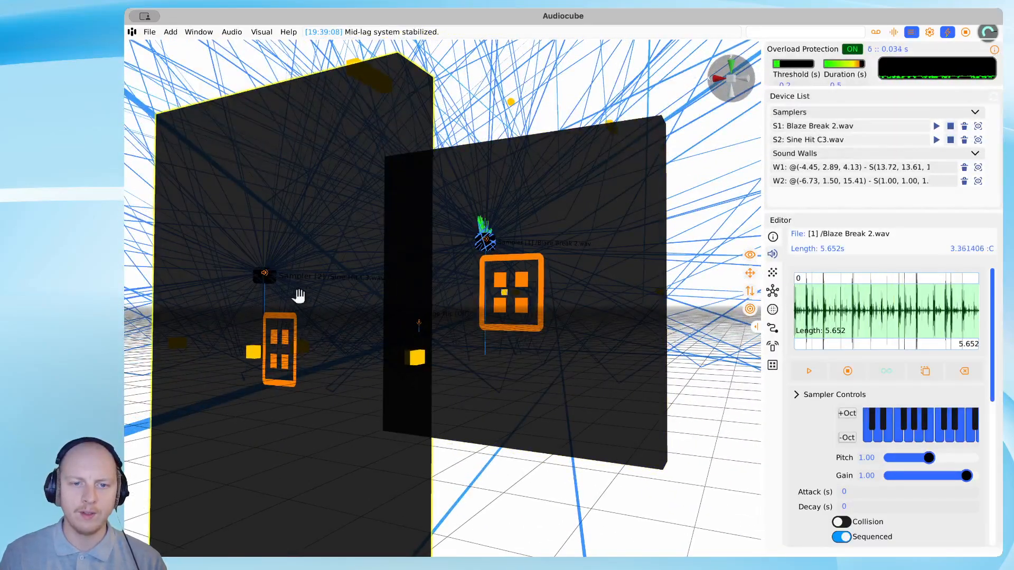
# Step: Delete the Sine Hit C3 sampler from the scene
pyautogui.press('d')
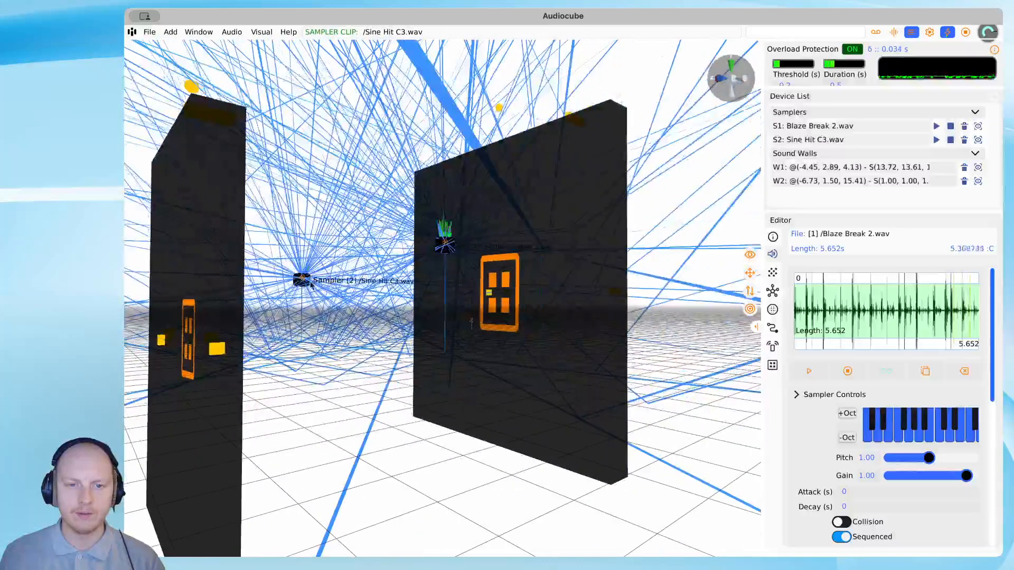
pyautogui.click(305, 279)
pyautogui.press('Delete')
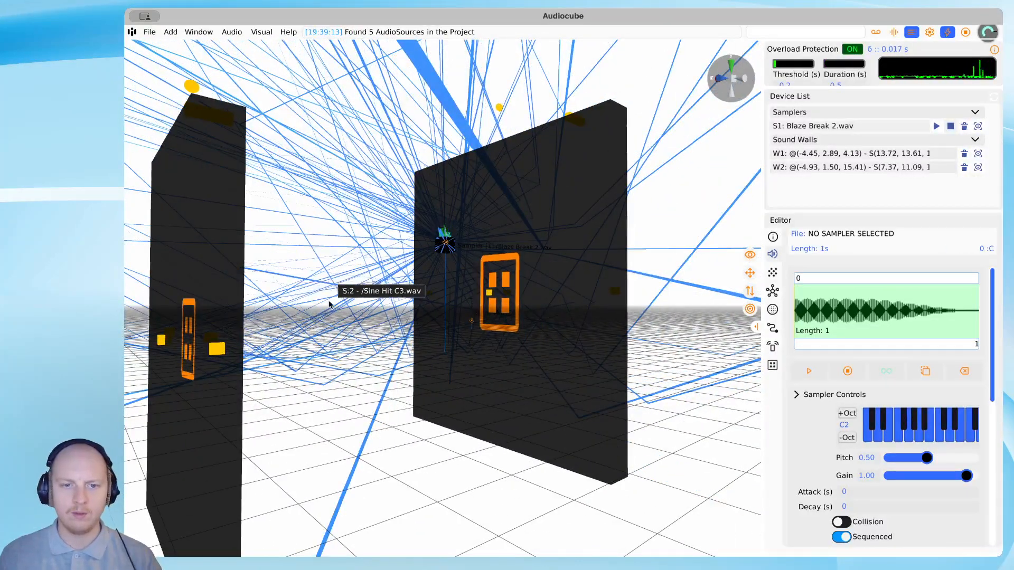
pyautogui.press('a')
pyautogui.press('d')
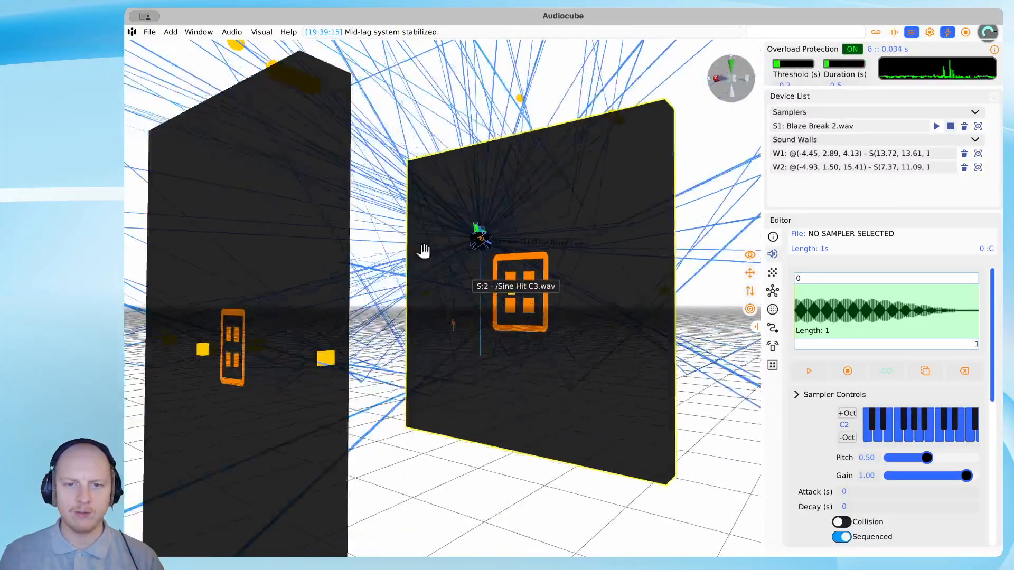
# Step: Select the Blaze Break 2 sampler and examine its sound rays between the two Soundwalls
pyautogui.press('d')
pyautogui.moveTo(495, 240); pyautogui.dragTo(478, 236)
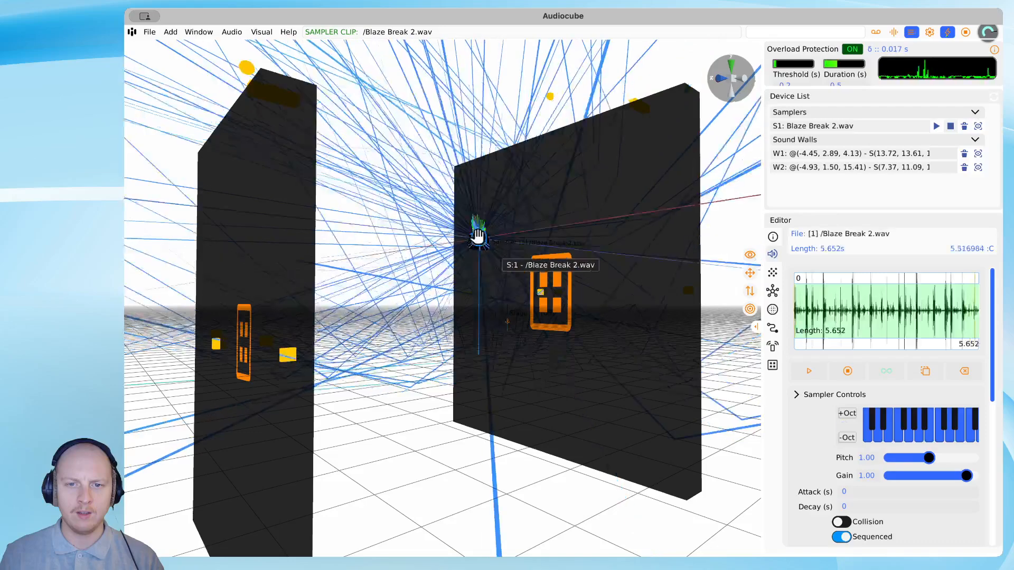
pyautogui.press('a')
pyautogui.press('d')
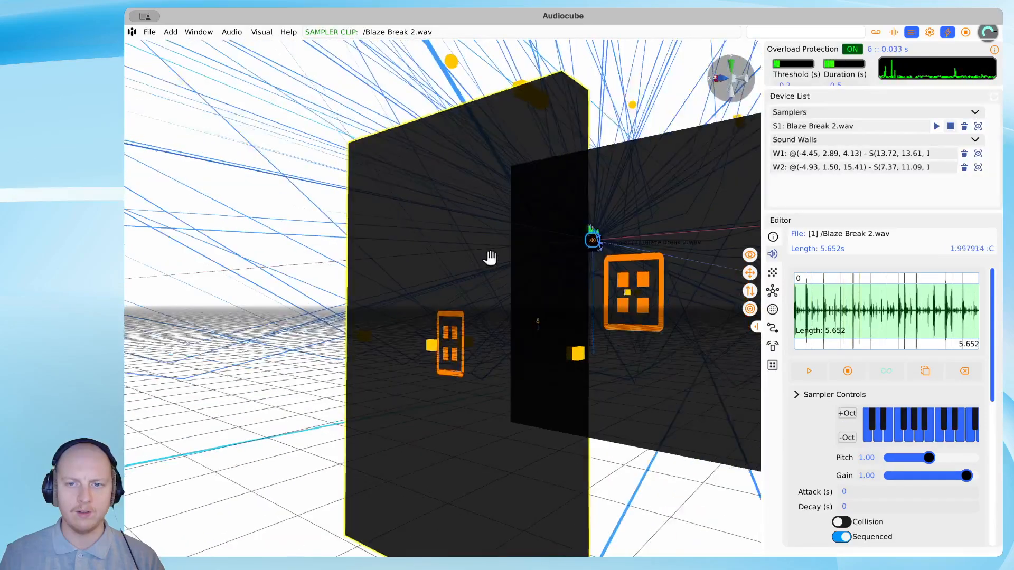
# Step: Widen the second Soundwall to about 8.22
pyautogui.press('d')
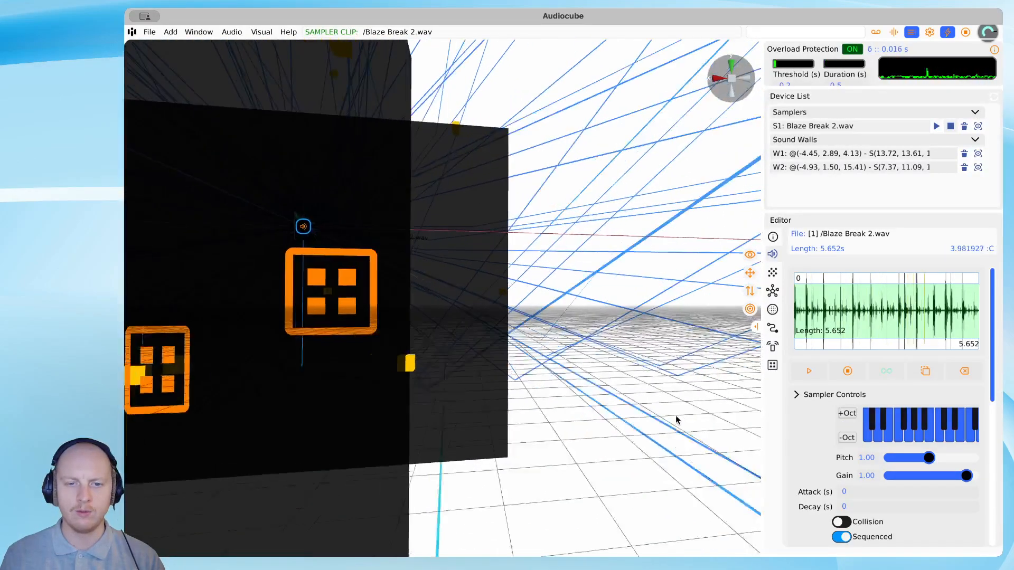
pyautogui.moveTo(579, 385); pyautogui.dragTo(550, 385, button='right')
pyautogui.moveTo(381, 359); pyautogui.dragTo(357, 353)
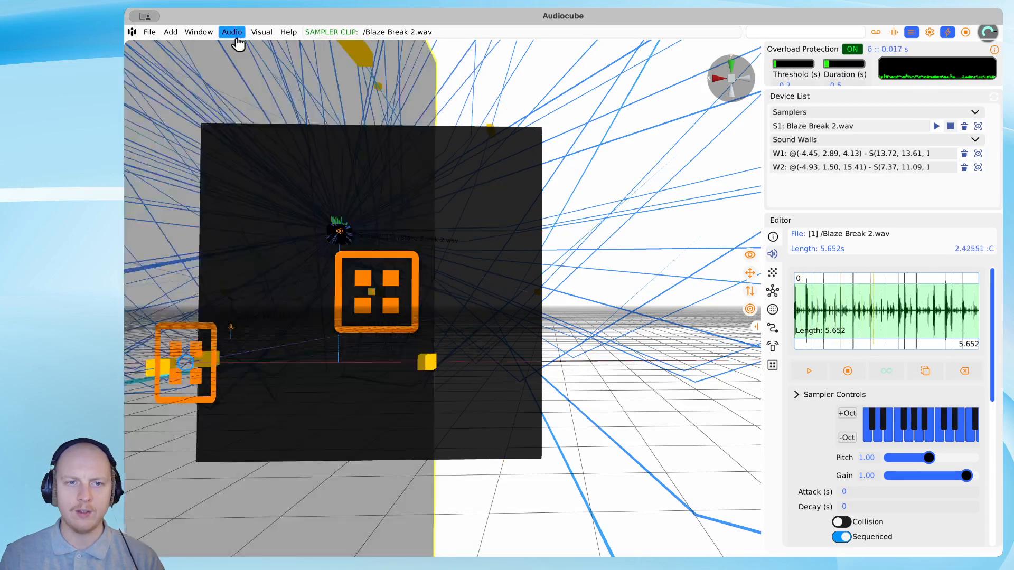
# Step: Try a higher reflection level (Ref Lvl) in the spatial acoustics settings
pyautogui.click(236, 34)
pyautogui.moveTo(248, 84)
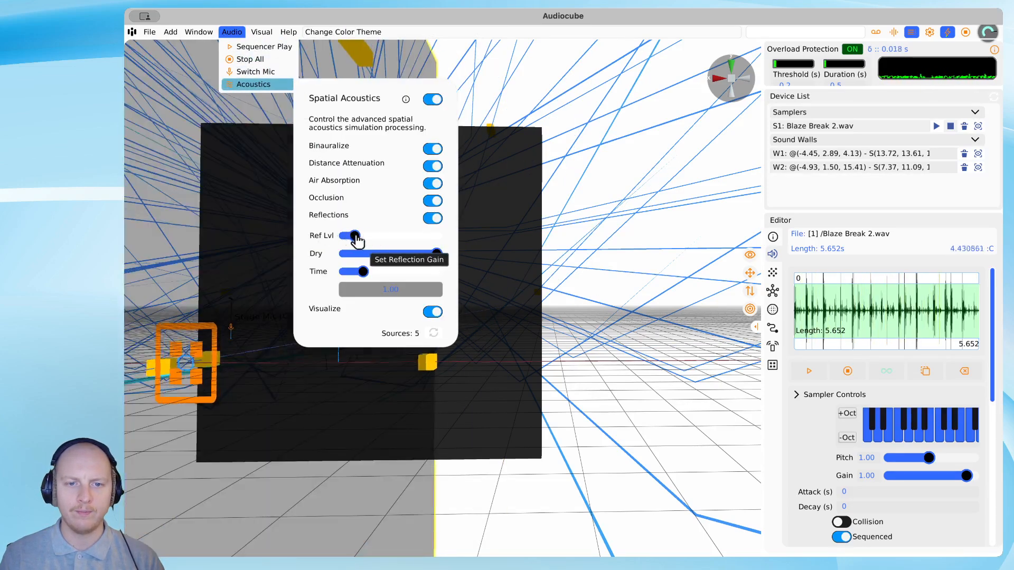
pyautogui.moveTo(374, 240); pyautogui.dragTo(395, 240)
# Step: Move the second Soundwall farther from the first, to about X -4.77, Y 1.54, Z 19.06
pyautogui.scroll(-5, 547, 373)
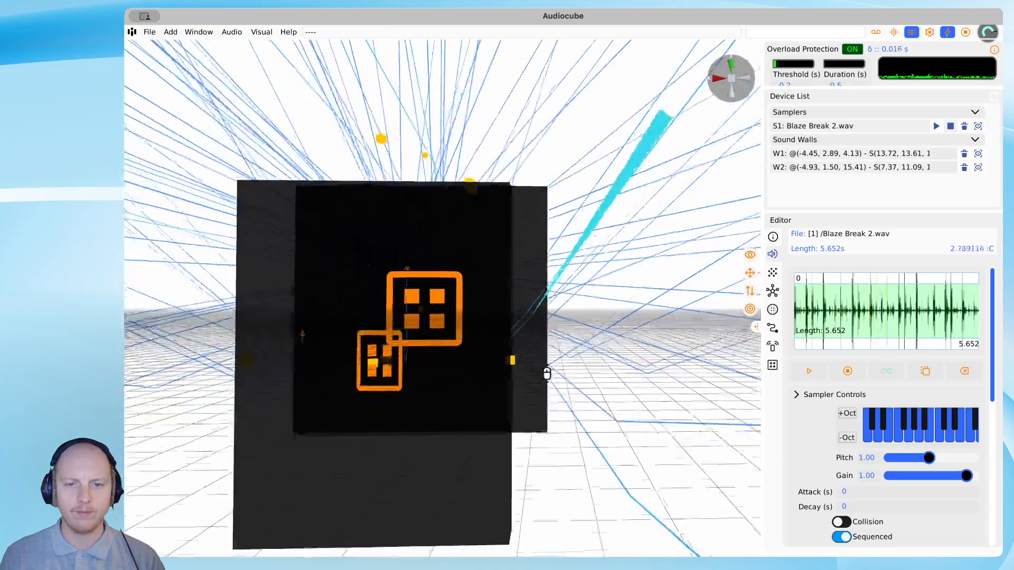
pyautogui.click(448, 371)
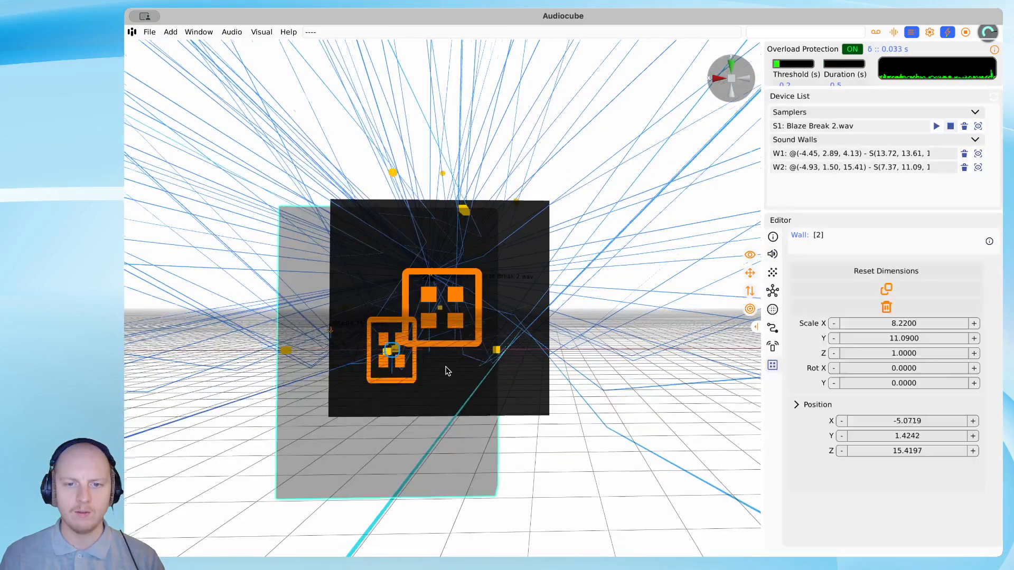
pyautogui.press('s')
pyautogui.moveTo(448, 370); pyautogui.dragTo(446, 365)
pyautogui.press('d')
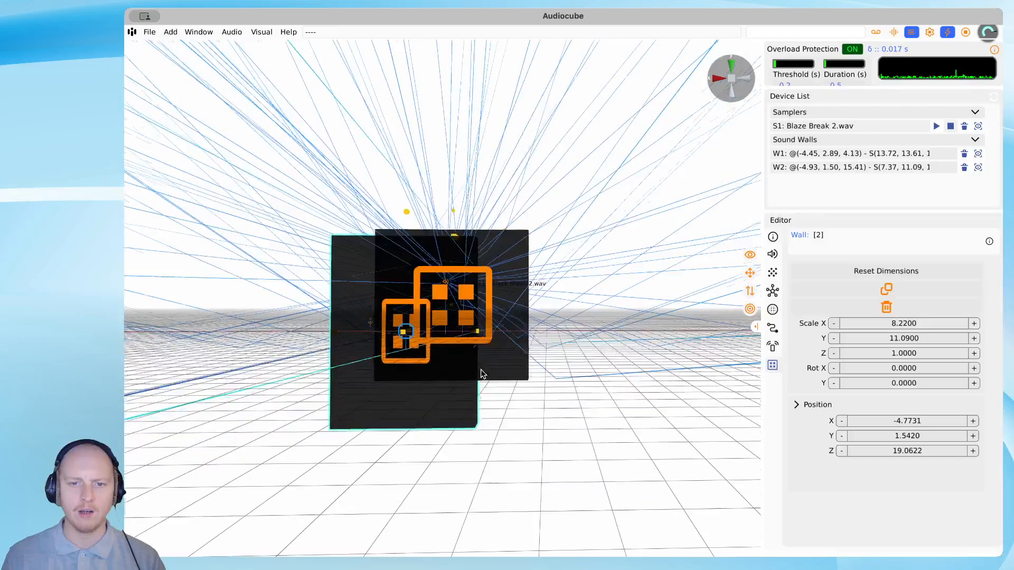
# Step: Fly the camera between the two Soundwalls and around the sampler to listen to the sound and examine its rays
pyautogui.press('w')
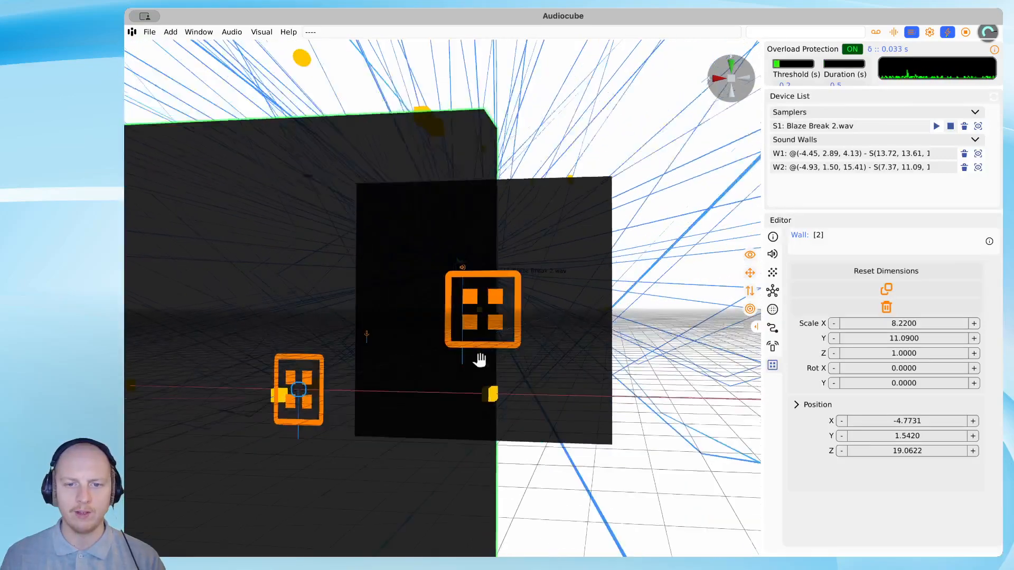
pyautogui.press('d')
pyautogui.press('Left')
pyautogui.press('w')
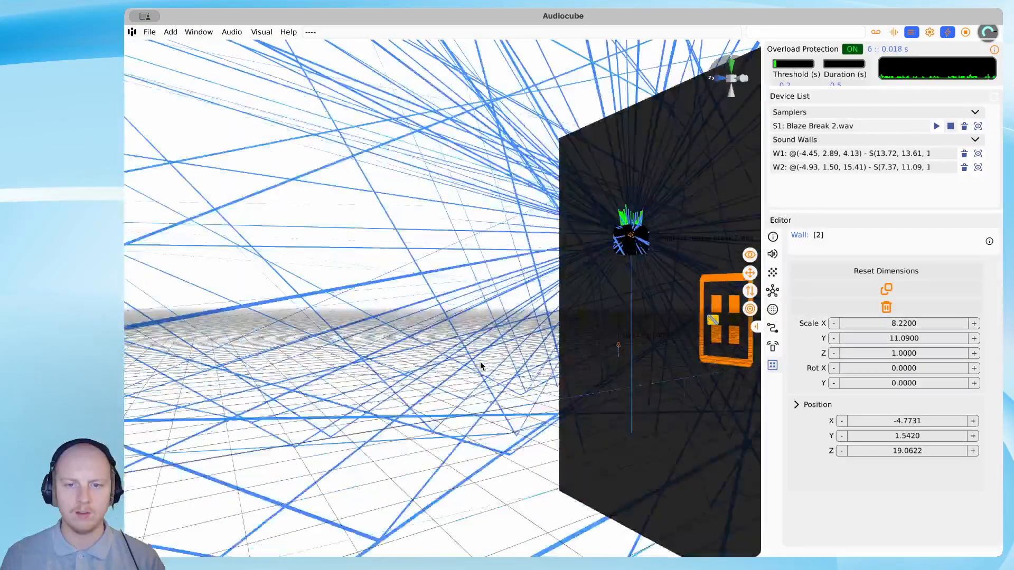
pyautogui.press('w')
pyautogui.moveTo(480, 366); pyautogui.dragTo(349, 366, button='right')
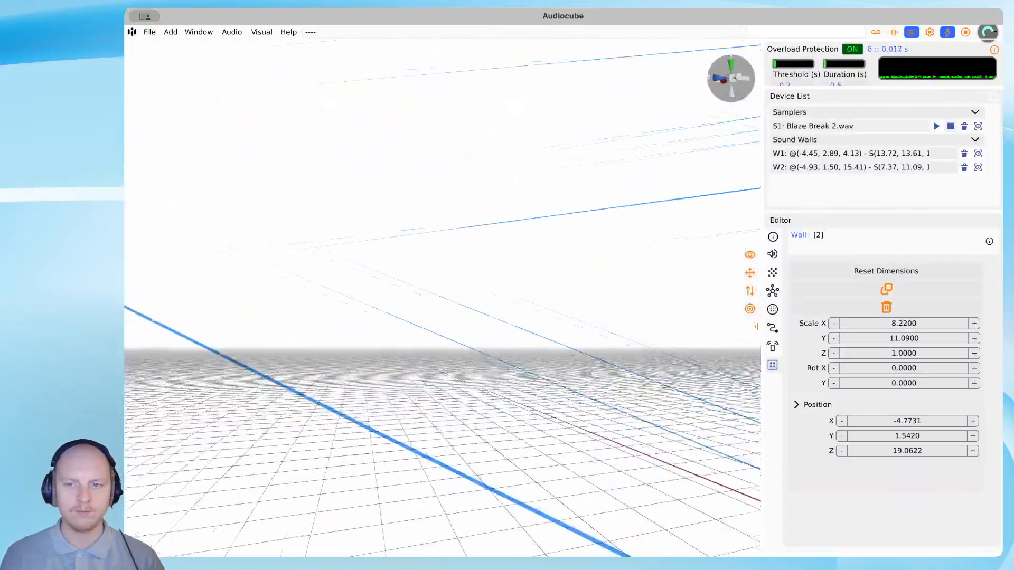
pyautogui.scroll(5, 563, 283)
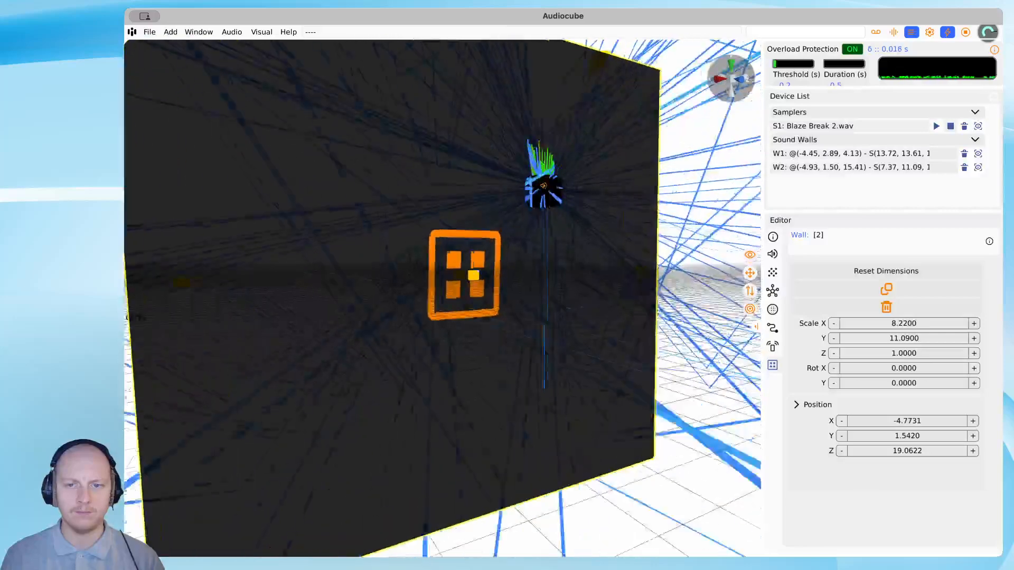
pyautogui.moveTo(581, 223); pyautogui.dragTo(415, 222, button='right')
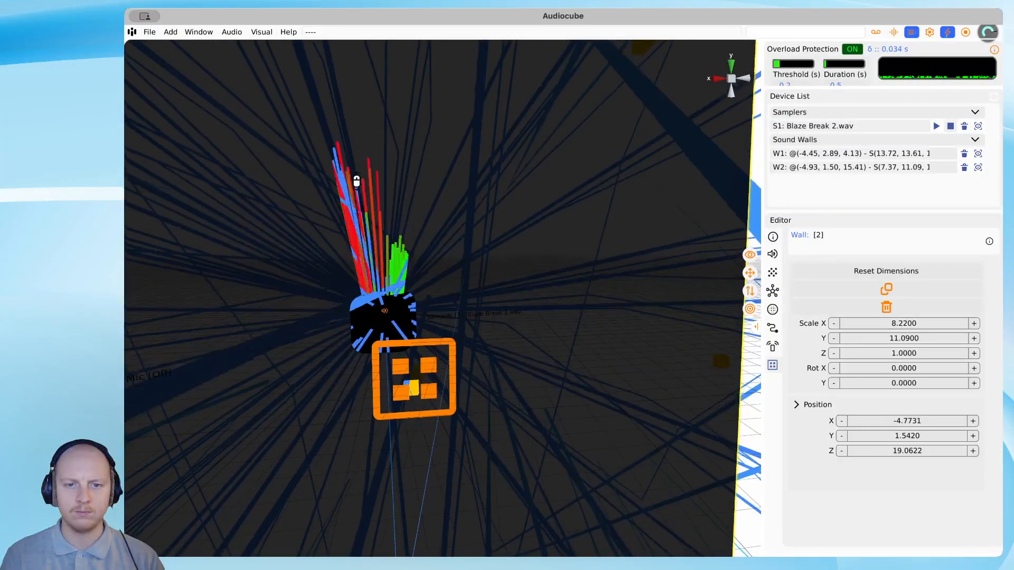
pyautogui.moveTo(356, 181); pyautogui.dragTo(566, 284, button='right')
pyautogui.scroll(-5, 484, 262)
pyautogui.scroll(6, 555, 287)
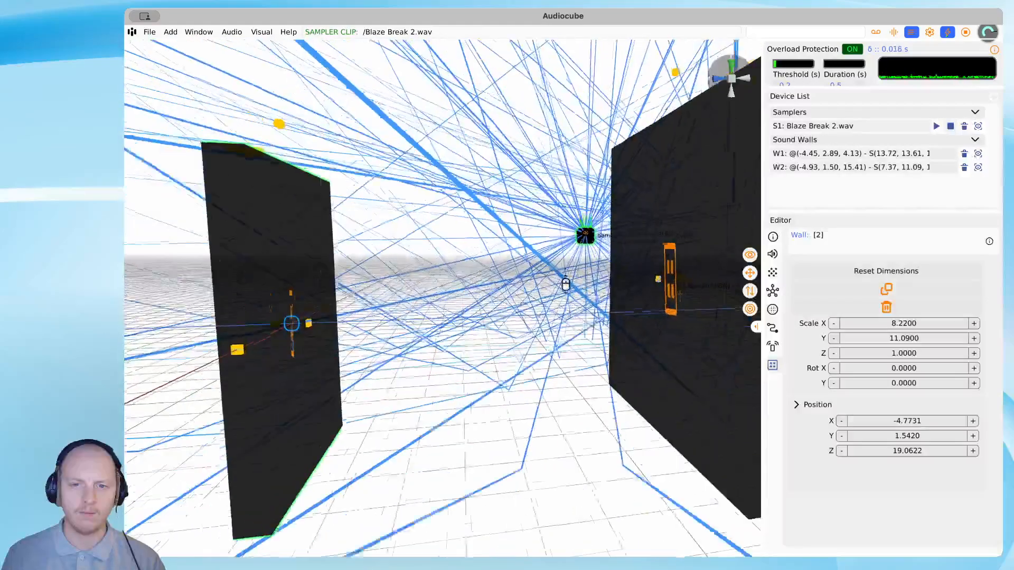
pyautogui.scroll(-2, 565, 284)
# Step: Turn off the acoustic visualization in the spatial acoustics settings
pyautogui.click(232, 33)
pyautogui.moveTo(244, 84)
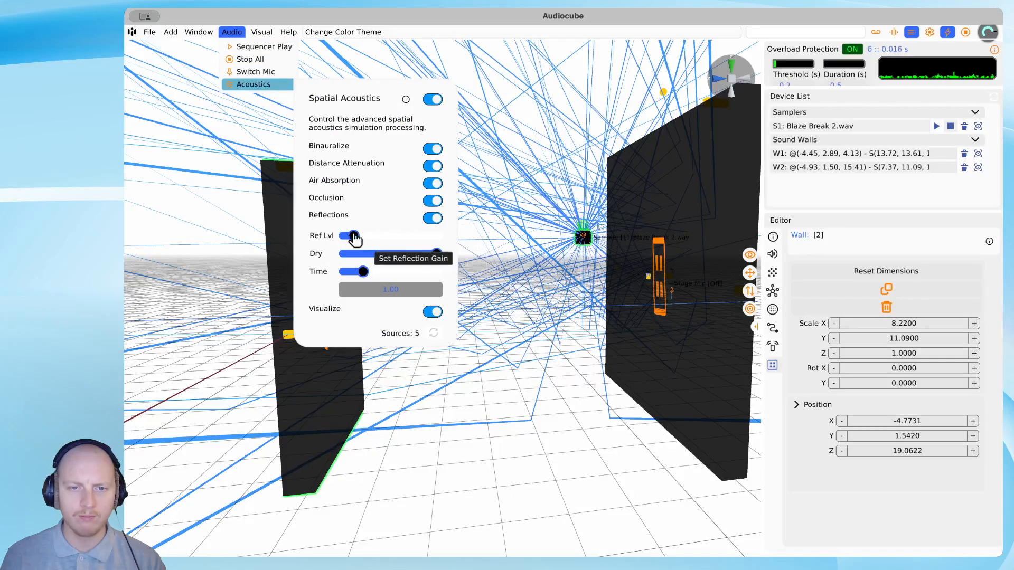
pyautogui.click(433, 312)
pyautogui.click(406, 242)
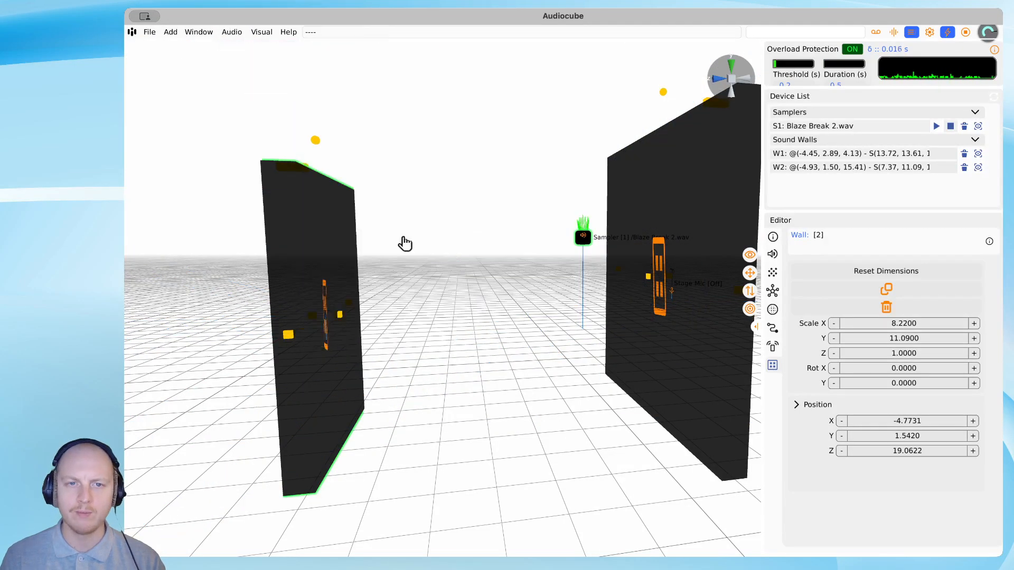
# Step: Duplicate the first Soundwall and move the copy between the other two, to about X -1.75, Y 3.54, Z 13.24
pyautogui.click(639, 218)
pyautogui.press('super+d')
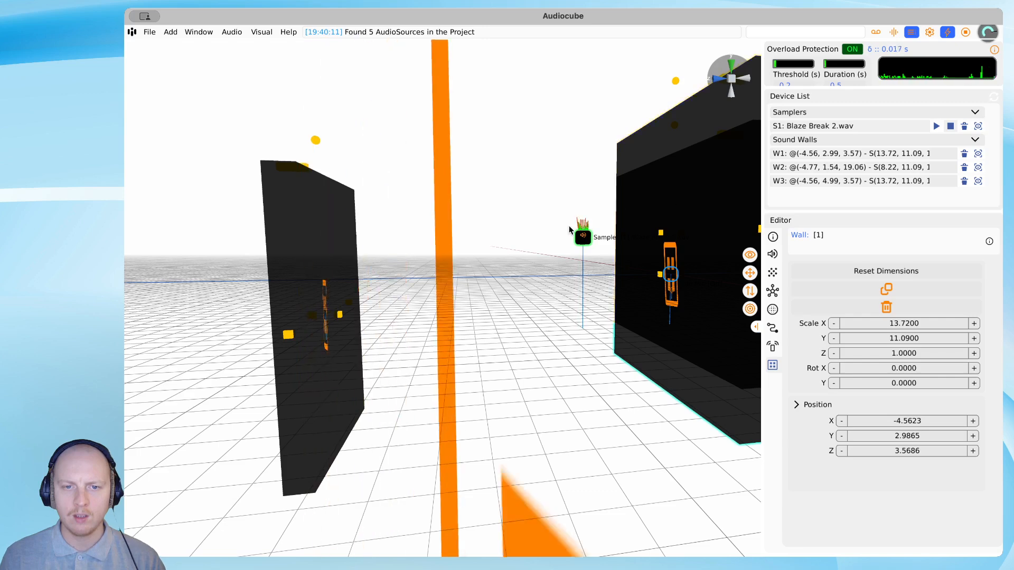
pyautogui.scroll(-3, 507, 199)
pyautogui.moveTo(569, 226); pyautogui.dragTo(670, 298, button='right')
pyautogui.moveTo(627, 236); pyautogui.dragTo(465, 210)
pyautogui.press('w')
pyautogui.press('e')
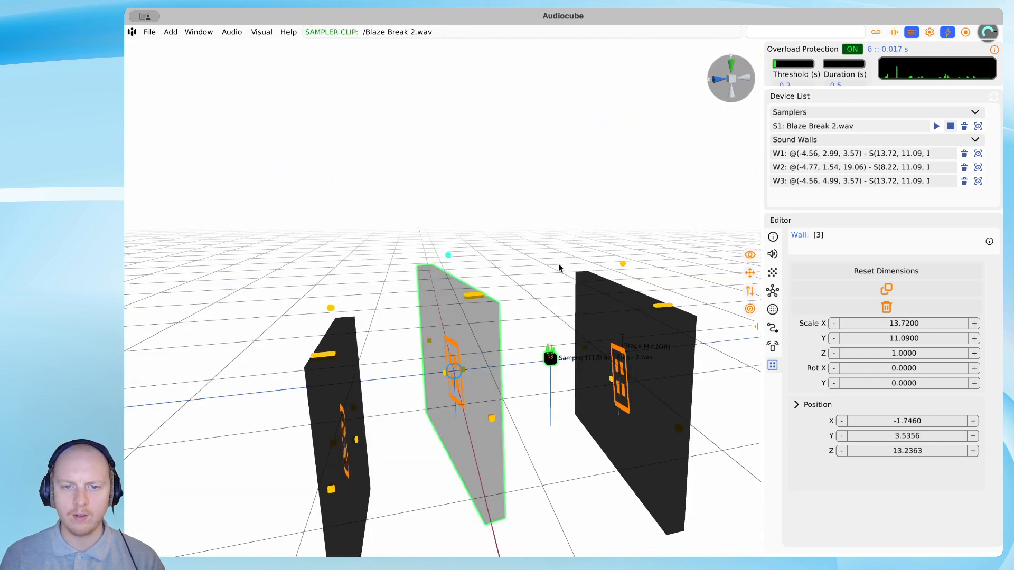
# Step: Turn the duplicated Soundwall to about 274.4 around Y and move it to about X -15.33, Y 3.34, Z 11.50 as a side wall
pyautogui.press('s')
pyautogui.moveTo(501, 298); pyautogui.dragTo(524, 304)
pyautogui.press('w')
pyautogui.moveTo(490, 251); pyautogui.dragTo(524, 254, button='right')
pyautogui.press('q')
pyautogui.press('w')
pyautogui.press('e')
pyautogui.press('a')
# Step: Lower the Dry level to its minimum and raise the reflection level (Ref Lvl) past halfway to hear the reflections
pyautogui.click(229, 32)
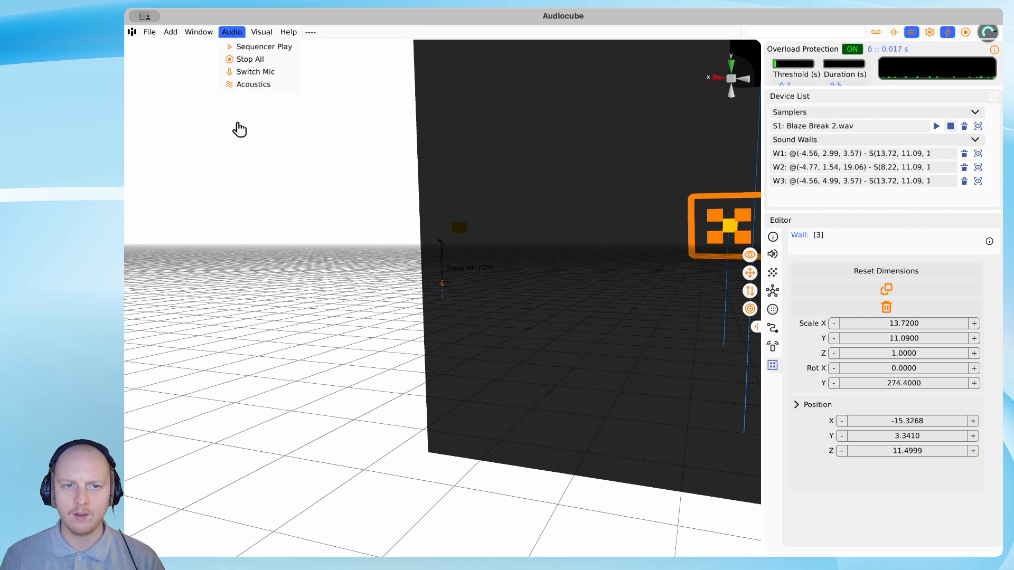
pyautogui.moveTo(259, 86)
pyautogui.moveTo(347, 237); pyautogui.dragTo(337, 255)
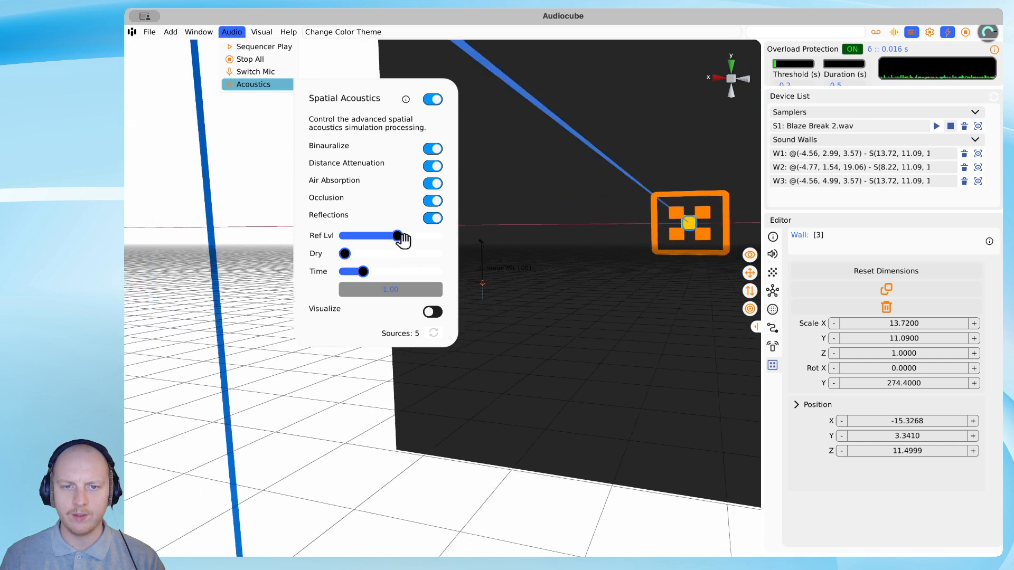
pyautogui.moveTo(344, 255); pyautogui.dragTo(371, 237)
pyautogui.click(579, 311)
# Step: Fly the camera around the sampler and past the edges of the Soundwalls to listen to the reflected sound
pyautogui.press('d')
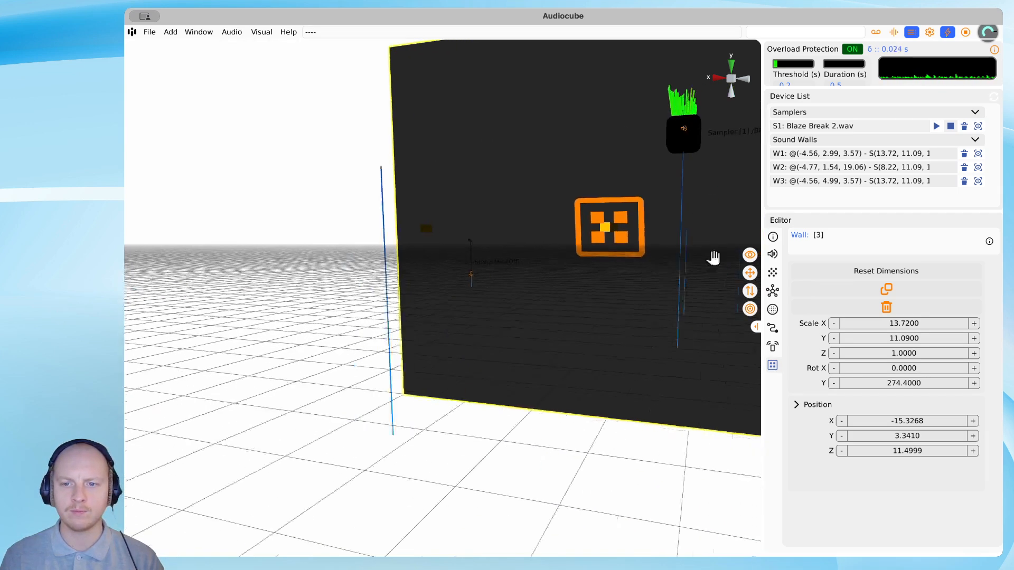
pyautogui.press('e')
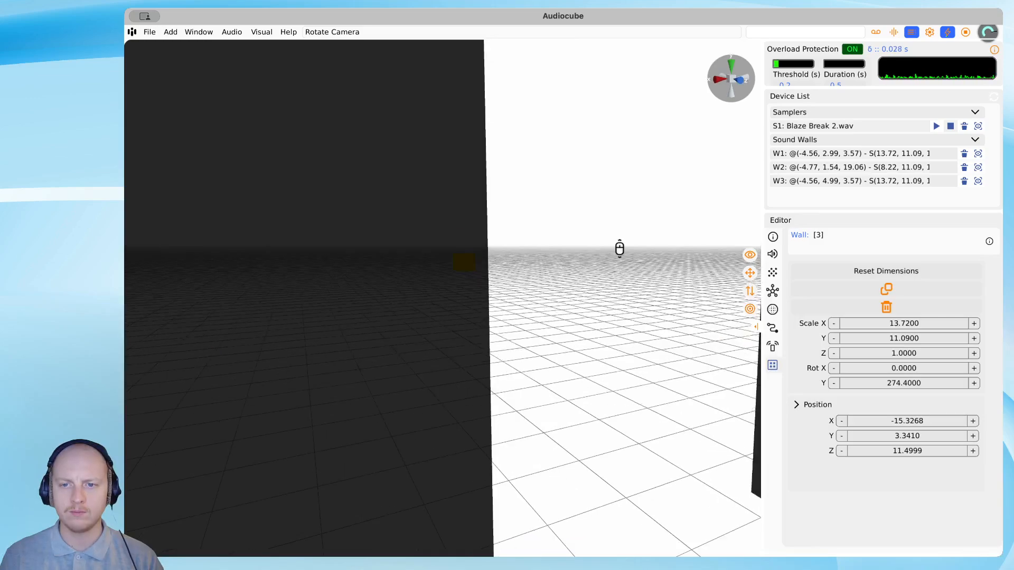
pyautogui.press('d')
pyautogui.press('d')
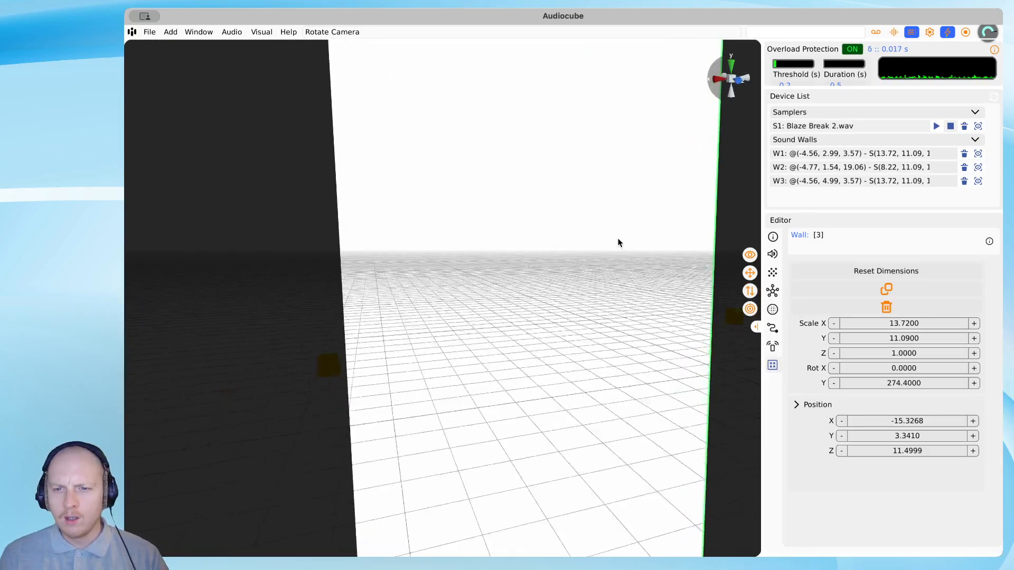
# Step: Fly the camera past the side Soundwall and back out to examine the sampler between the walls
pyautogui.moveTo(611, 230); pyautogui.dragTo(434, 206, button='right')
pyautogui.press('a')
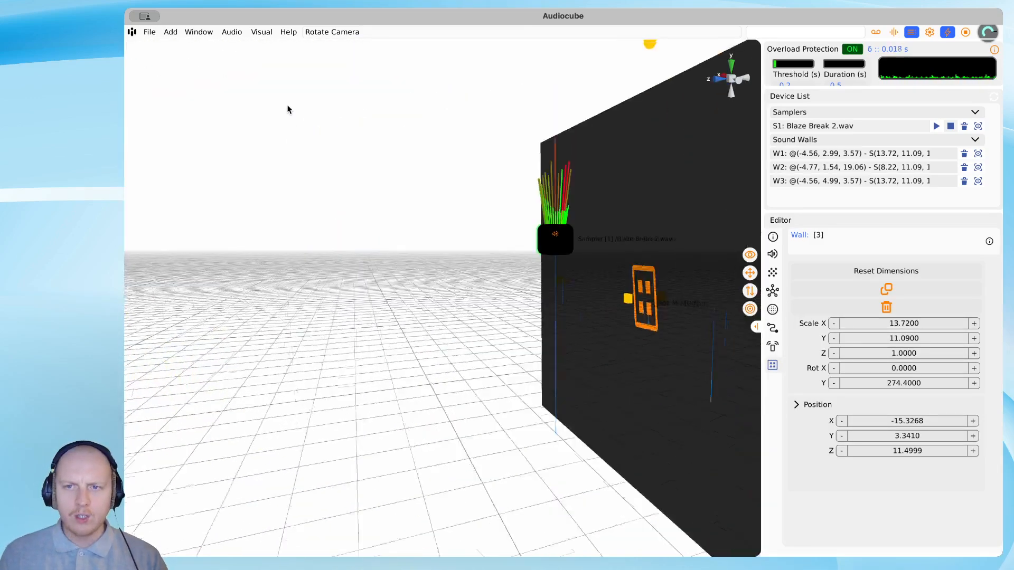
pyautogui.press('w')
pyautogui.press('d')
pyautogui.moveTo(298, 124); pyautogui.dragTo(608, 294, button='right')
pyautogui.press('s')
pyautogui.press('d')
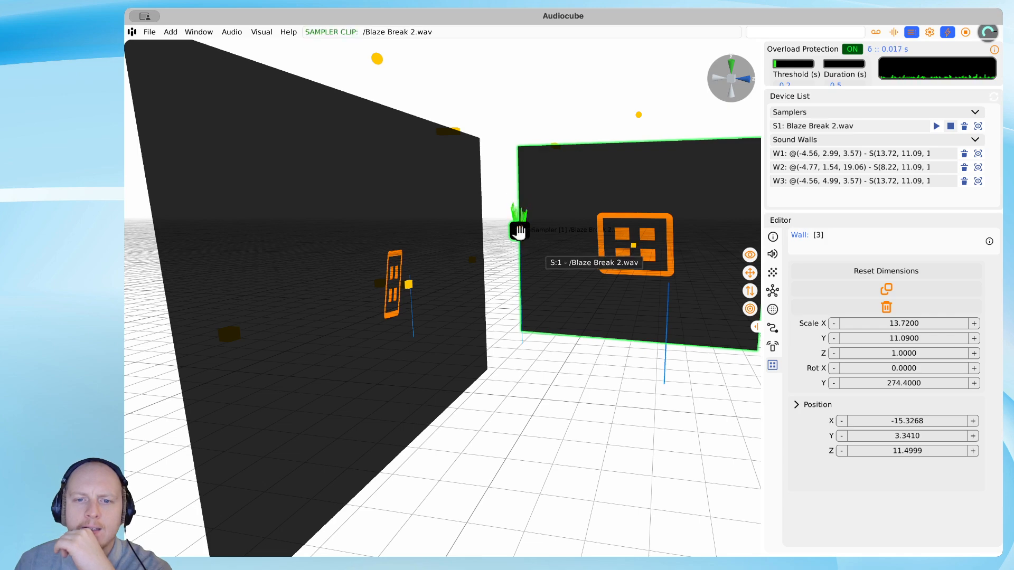
# Step: Move the Blaze Break 2.wav sampler out of the far corner to the open floor between the Soundwalls
pyautogui.moveTo(520, 230); pyautogui.dragTo(596, 292)
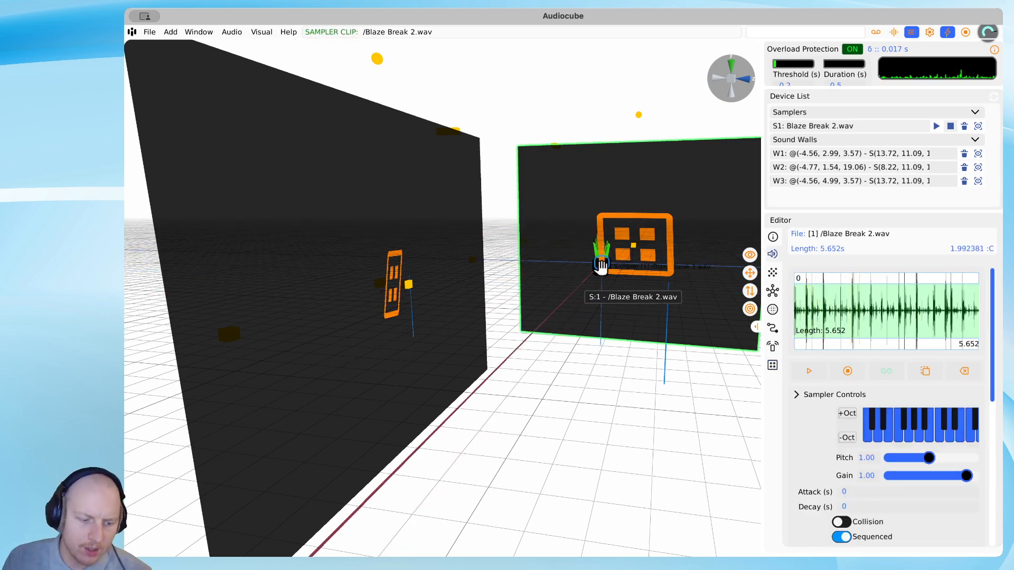
pyautogui.rightClick(600, 294)
pyautogui.press('s')
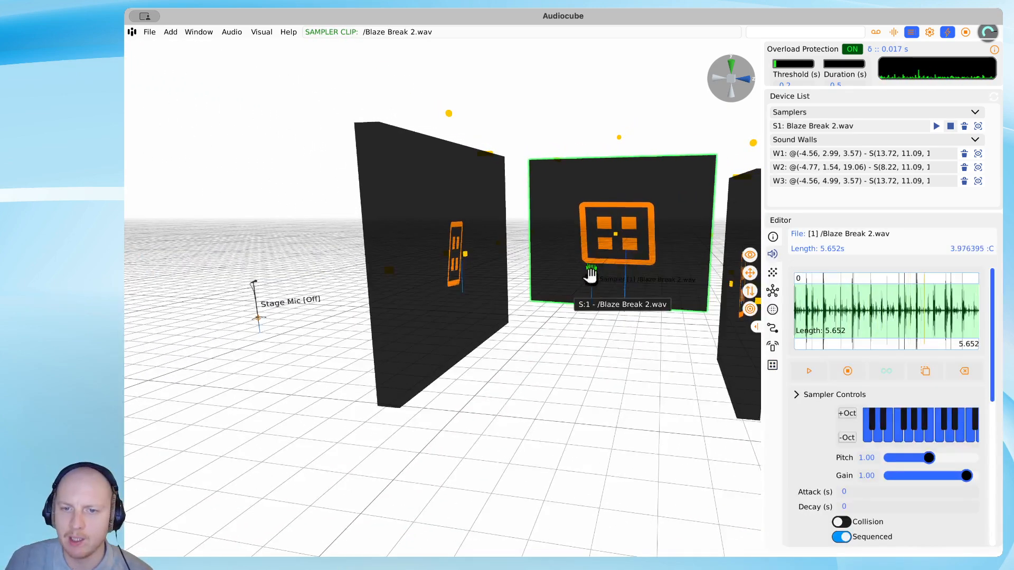
pyautogui.moveTo(589, 276); pyautogui.dragTo(571, 357)
pyautogui.press('s')
pyautogui.press('w')
pyautogui.press('q')
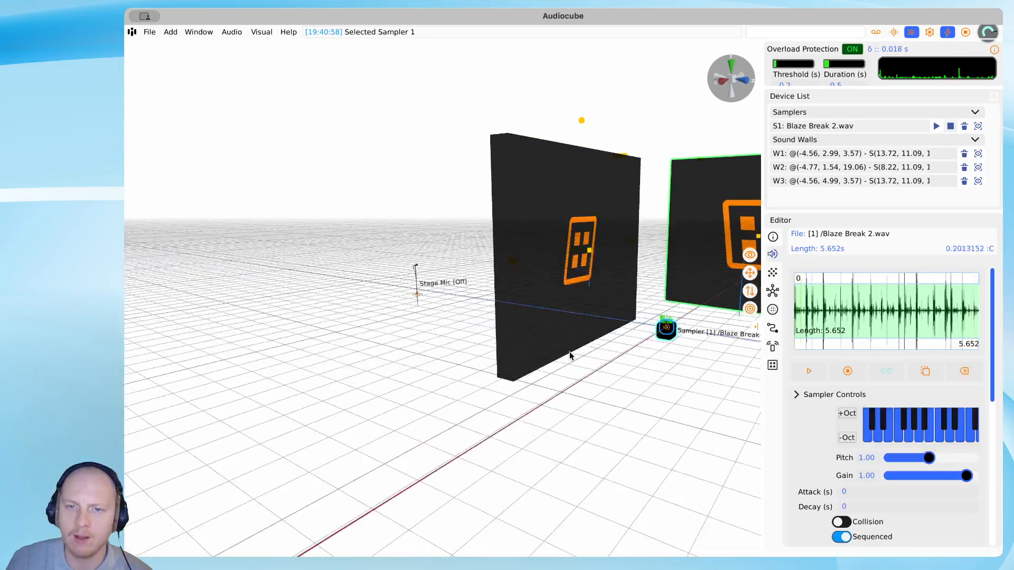
# Step: Turn off Spatial Acoustics in the acoustics settings
pyautogui.press('d')
pyautogui.click(232, 32)
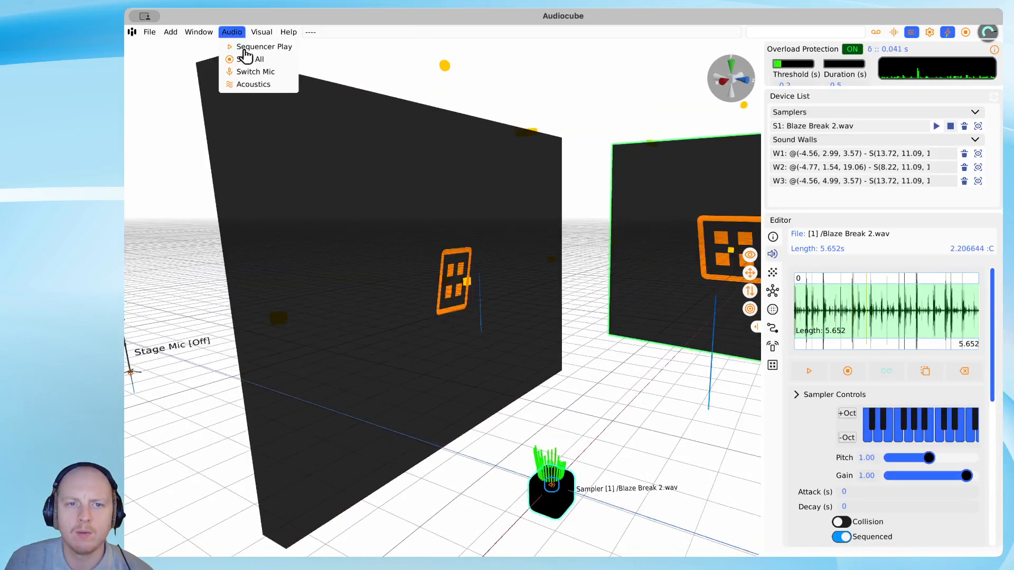
pyautogui.moveTo(253, 84)
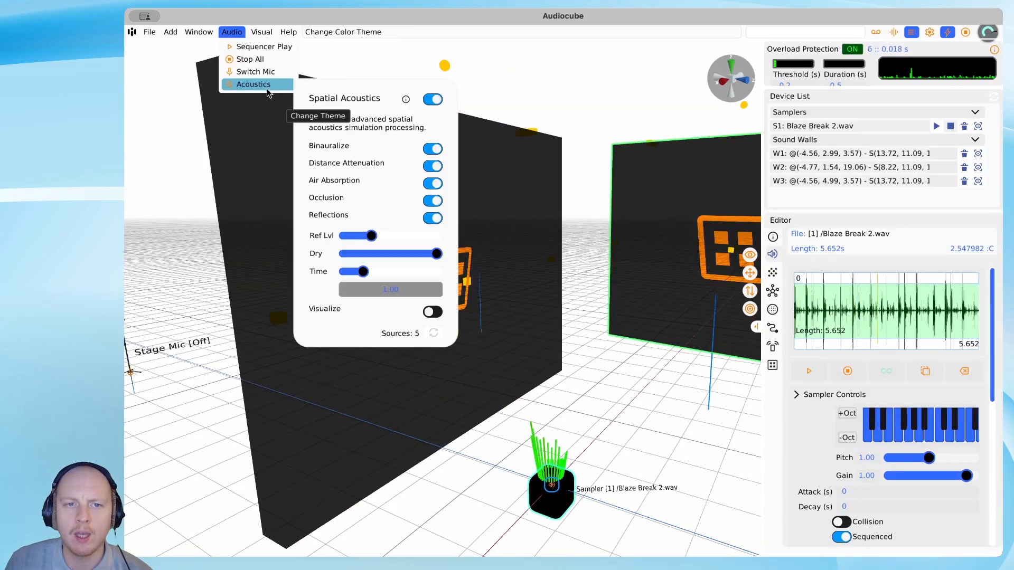
pyautogui.click(431, 99)
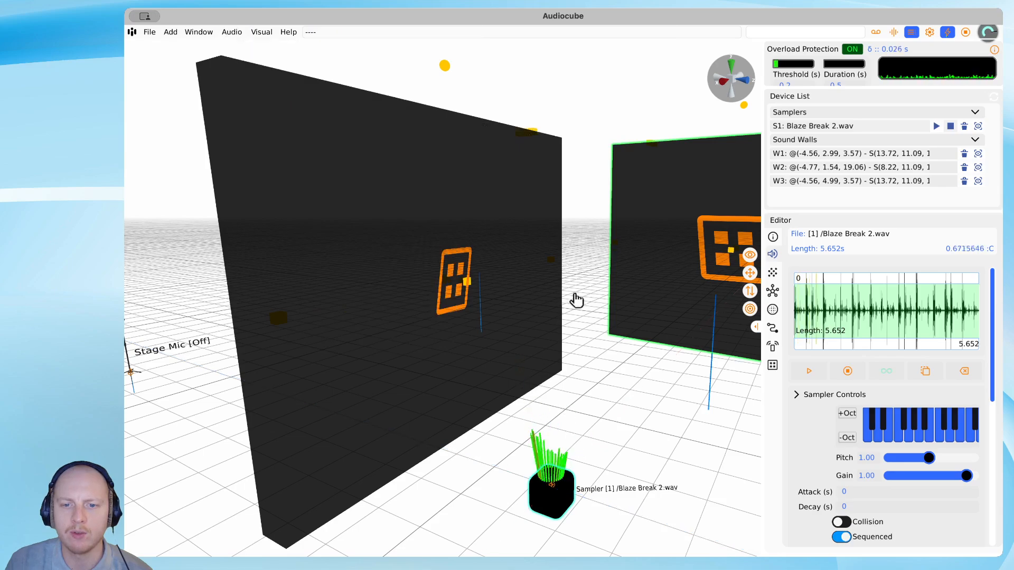
# Step: Fly the camera around the outside of the Soundwalls and back to listen to the sampler without spatial acoustics
pyautogui.moveTo(575, 299); pyautogui.dragTo(538, 294, button='right')
pyautogui.press('a')
pyautogui.press('s')
pyautogui.press('a')
pyautogui.press('Right')
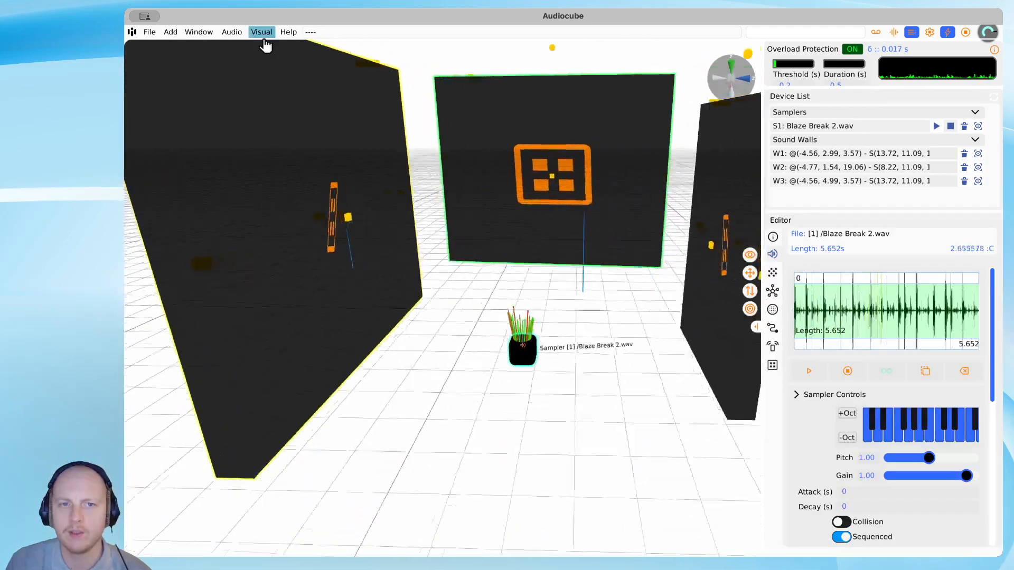
pyautogui.press('s')
pyautogui.press('Left')
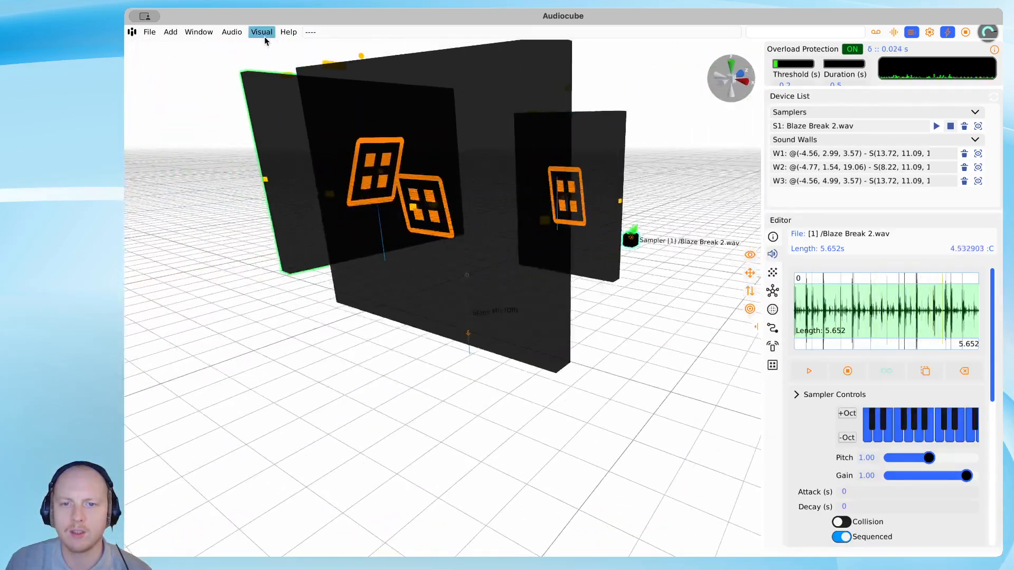
pyautogui.press('Right')
pyautogui.press('a')
pyautogui.press('d')
pyautogui.press('Left')
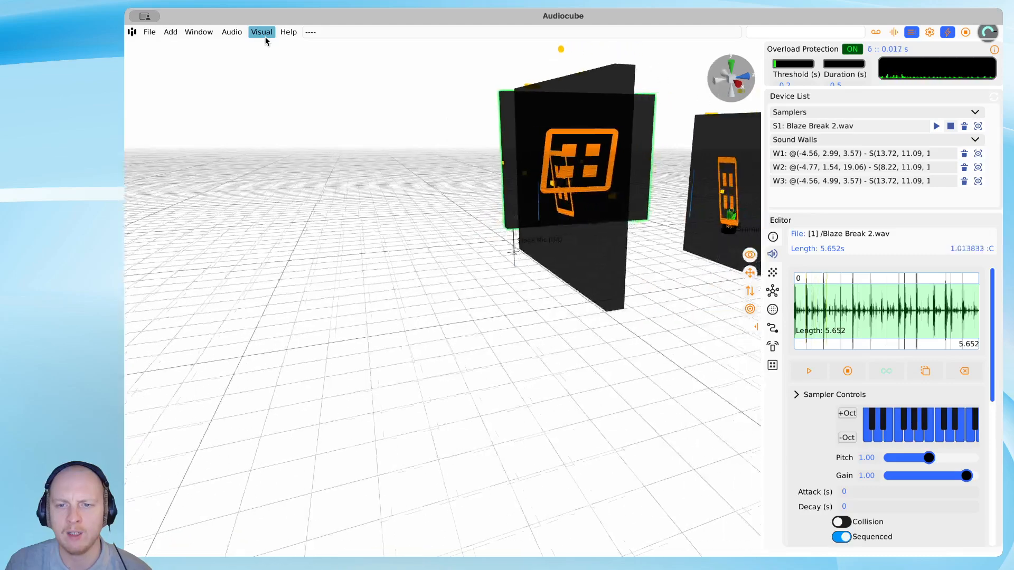
pyautogui.press('w')
pyautogui.press('d')
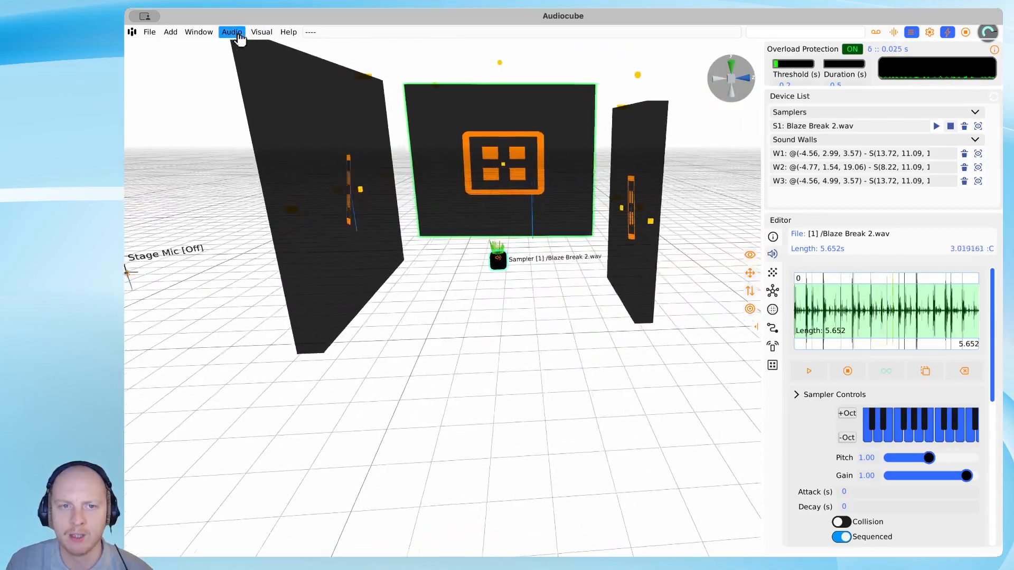
# Step: Turn Spatial Acoustics back on and close its settings
pyautogui.click(236, 37)
pyautogui.moveTo(287, 84)
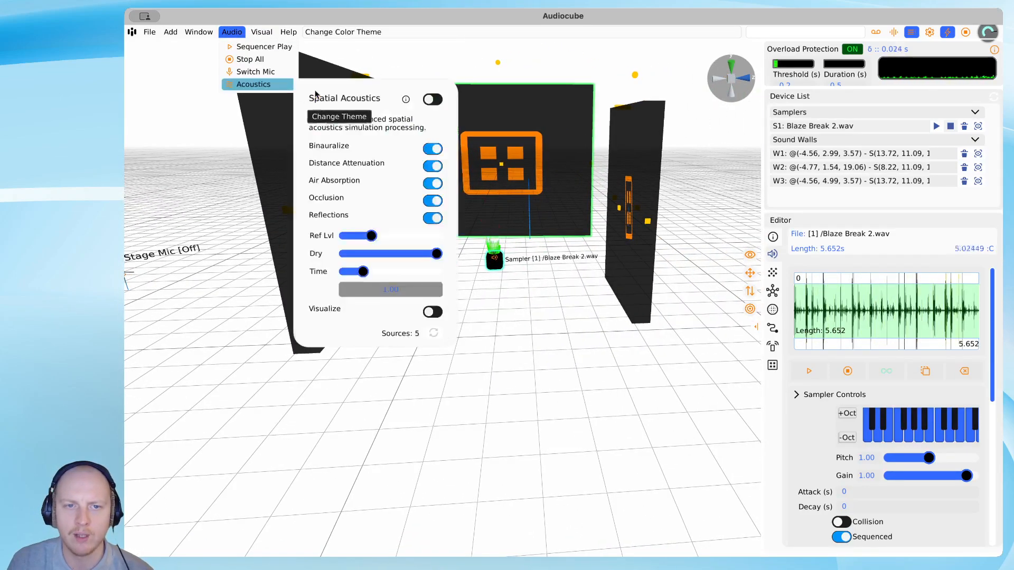
pyautogui.click(433, 100)
pyautogui.click(549, 282)
# Step: Move wall 3 closer to the sampler, to about X -9.21, Y 3.31, Z 10.63
pyautogui.press('w')
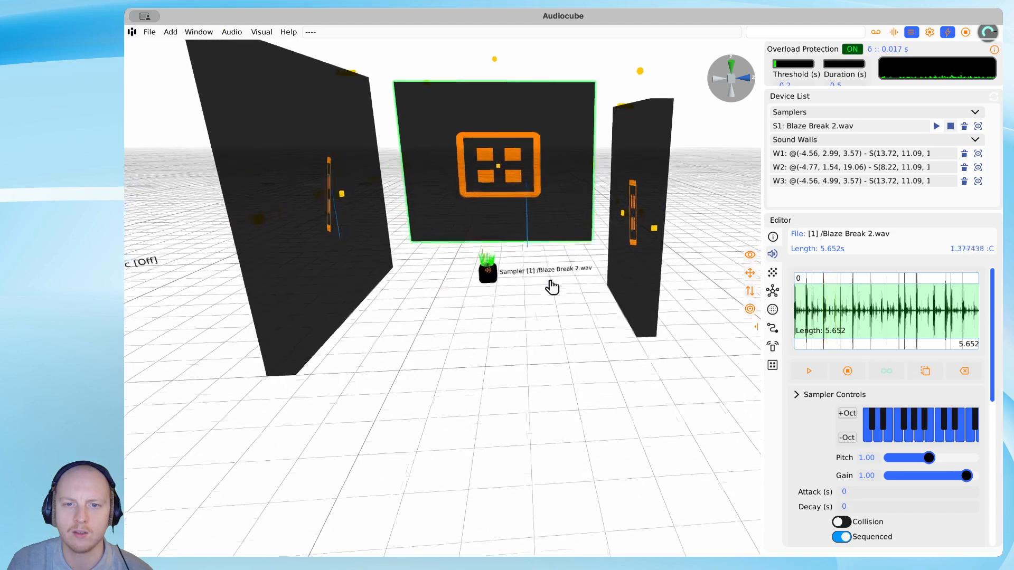
pyautogui.press('Up')
pyautogui.press('a')
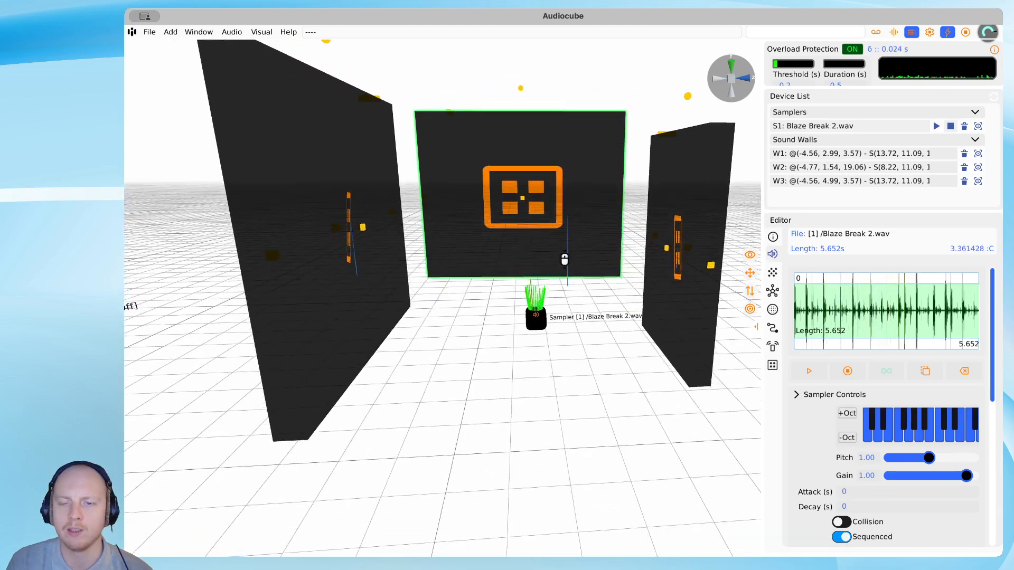
pyautogui.press('w')
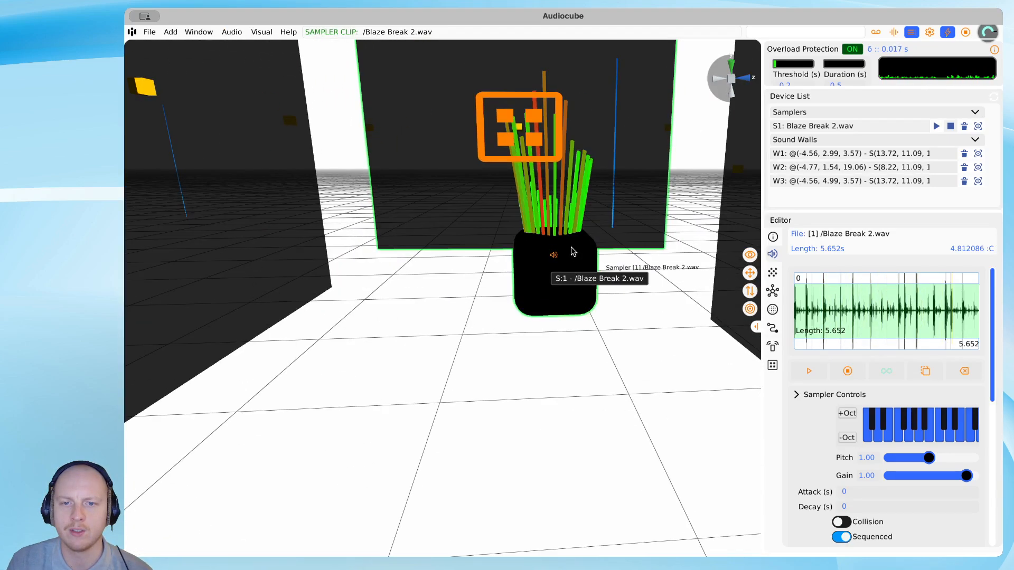
pyautogui.press('w')
pyautogui.press('d')
pyautogui.click(506, 214)
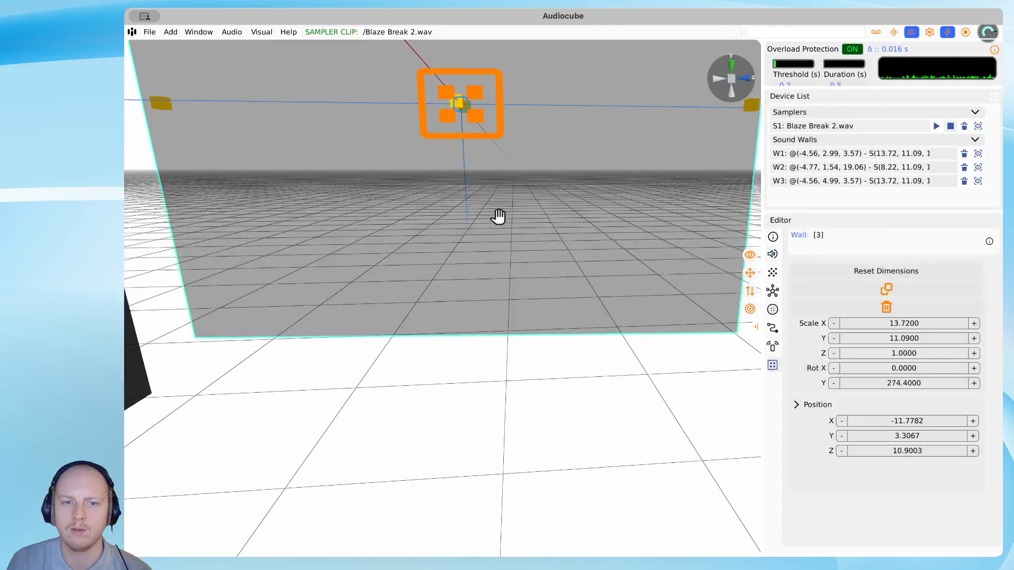
pyautogui.moveTo(498, 216); pyautogui.dragTo(462, 232)
# Step: Fly the camera along and behind the Soundwalls to examine the gaps and listen to the enclosed sound
pyautogui.press('Right')
pyautogui.press('w')
pyautogui.press('s')
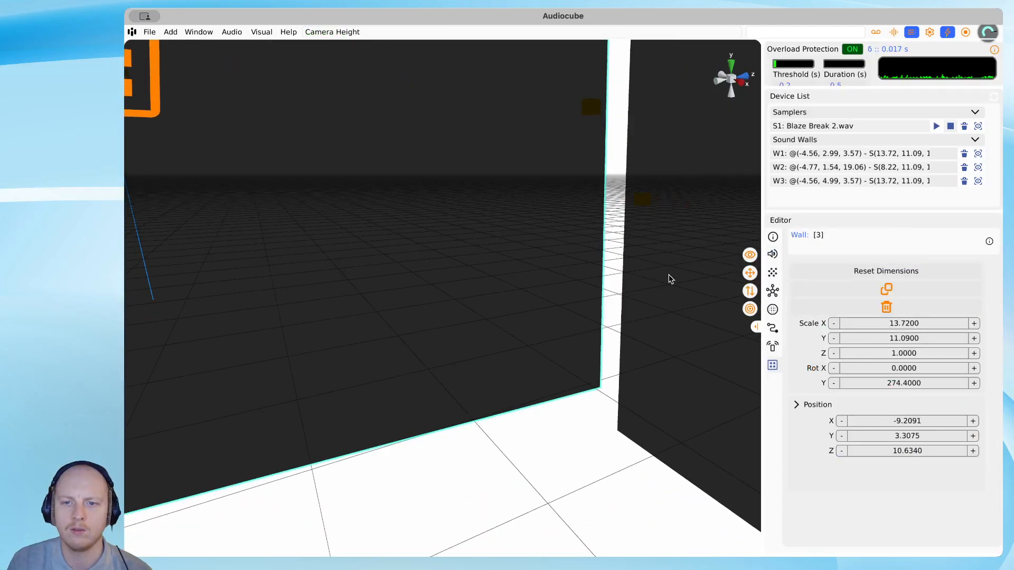
pyautogui.press('w')
pyautogui.press('Right')
pyautogui.press('s')
pyautogui.press('Left')
pyautogui.press('Right')
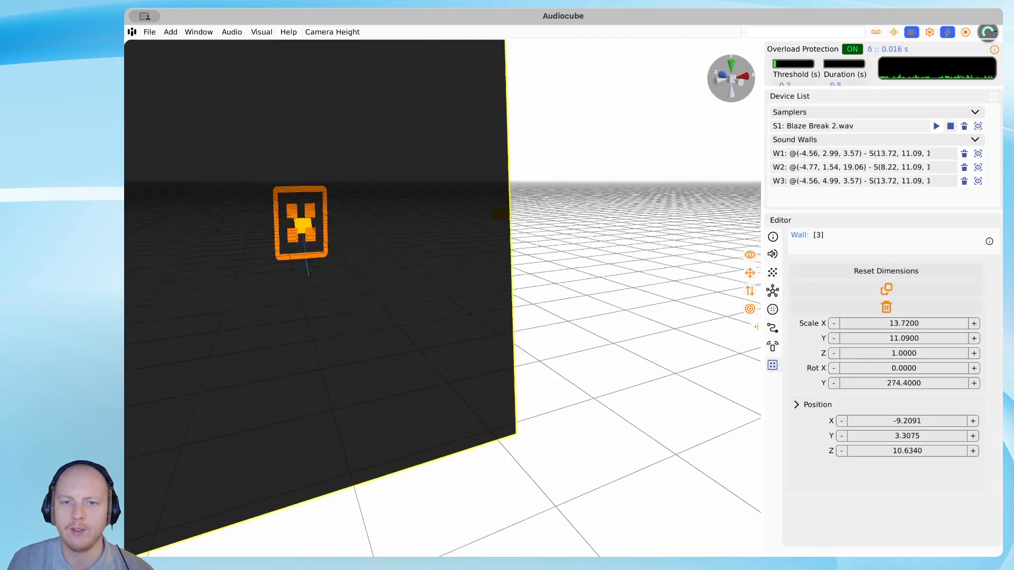
pyautogui.press('Left')
pyautogui.press('s')
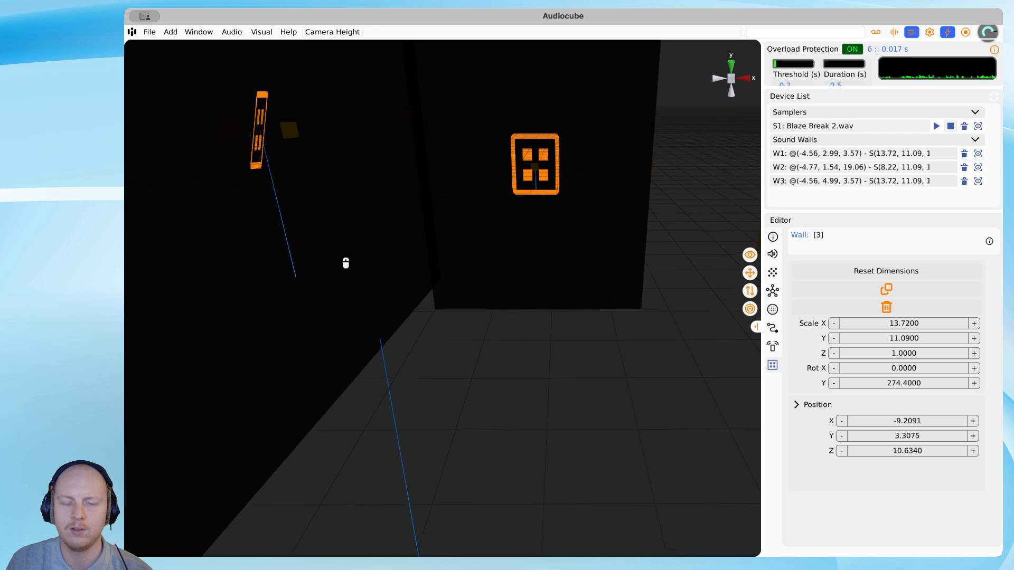
# Step: Duplicate wall 3 and spread the resulting walls to opposite sides of the sampler
pyautogui.scroll(5, 346, 263)
pyautogui.press('s')
pyautogui.press('super+d')
pyautogui.moveTo(426, 368); pyautogui.dragTo(697, 385)
pyautogui.press('d')
# Step: Reposition the sampler between the walls and move wall 3 beside it, to about X -0.53, Y 2.26, Z 9.87
pyautogui.moveTo(613, 459); pyautogui.dragTo(496, 456)
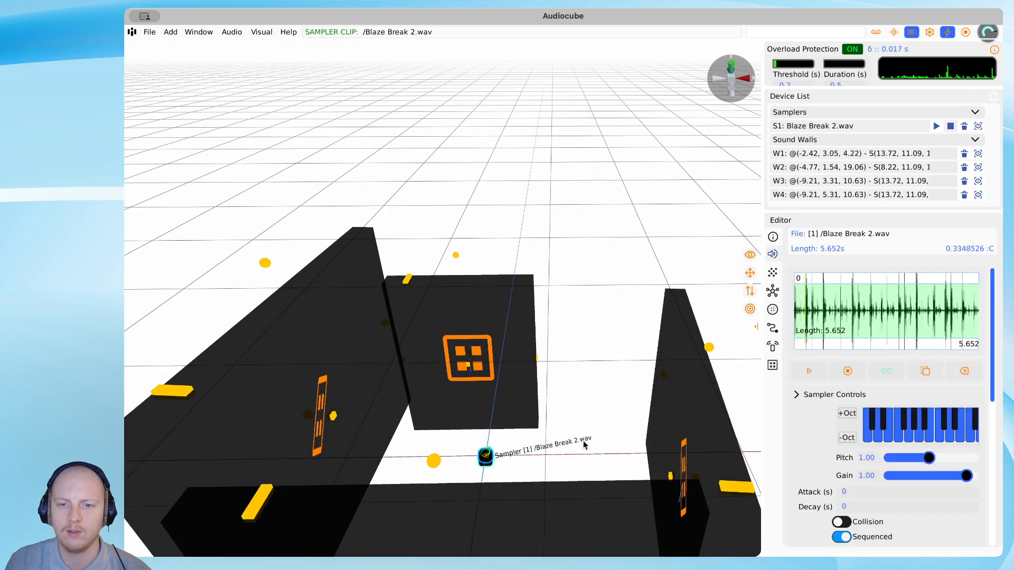
pyautogui.moveTo(667, 398); pyautogui.dragTo(546, 351)
pyautogui.moveTo(546, 350); pyautogui.dragTo(531, 464, button='right')
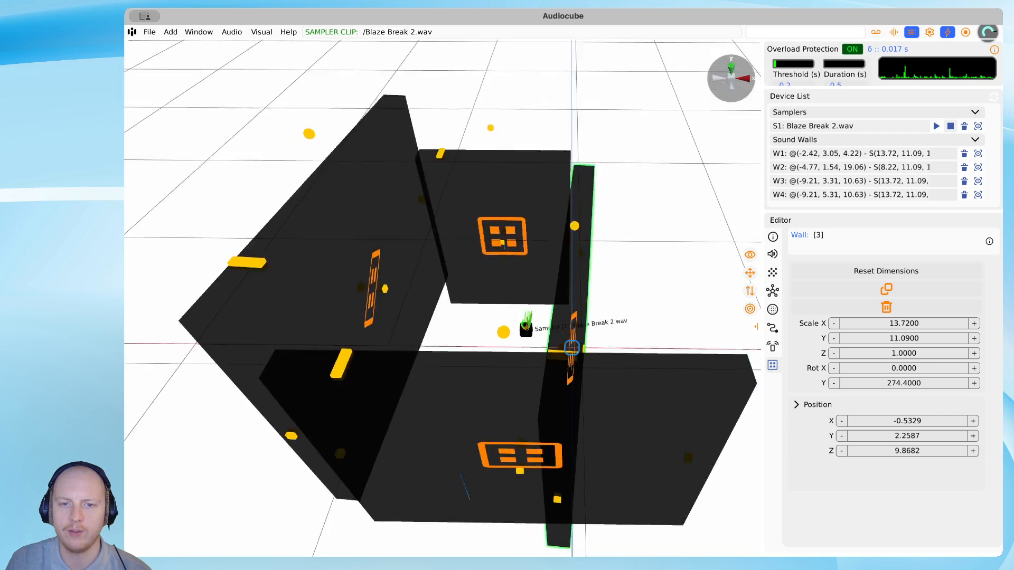
# Step: Move wall 1 to about X -2.86, Y 2.03, Z 3.50 at the enclosure's corner
pyautogui.scroll(10, 552, 293)
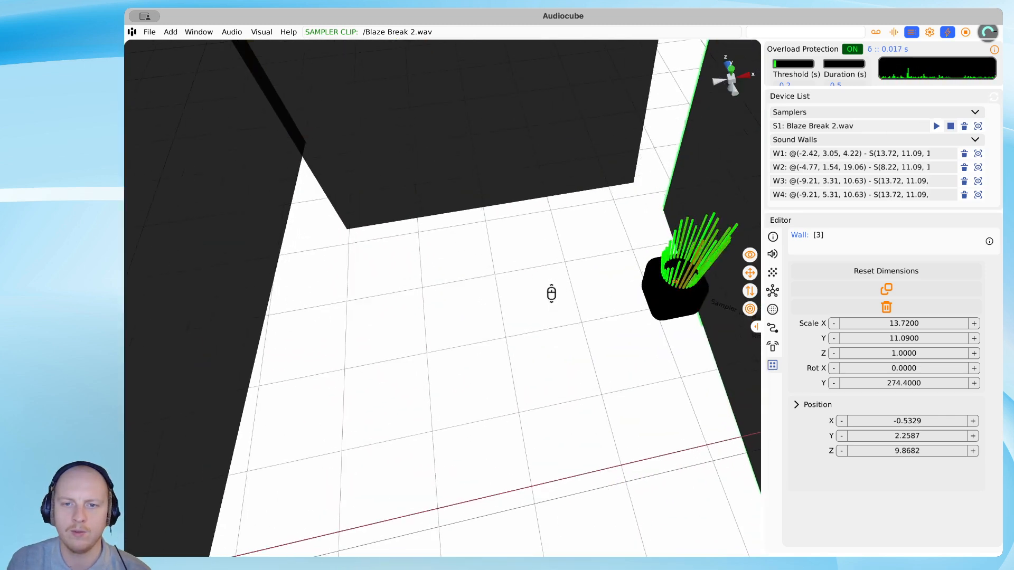
pyautogui.scroll(5, 551, 293)
pyautogui.moveTo(548, 283); pyautogui.dragTo(518, 326, button='right')
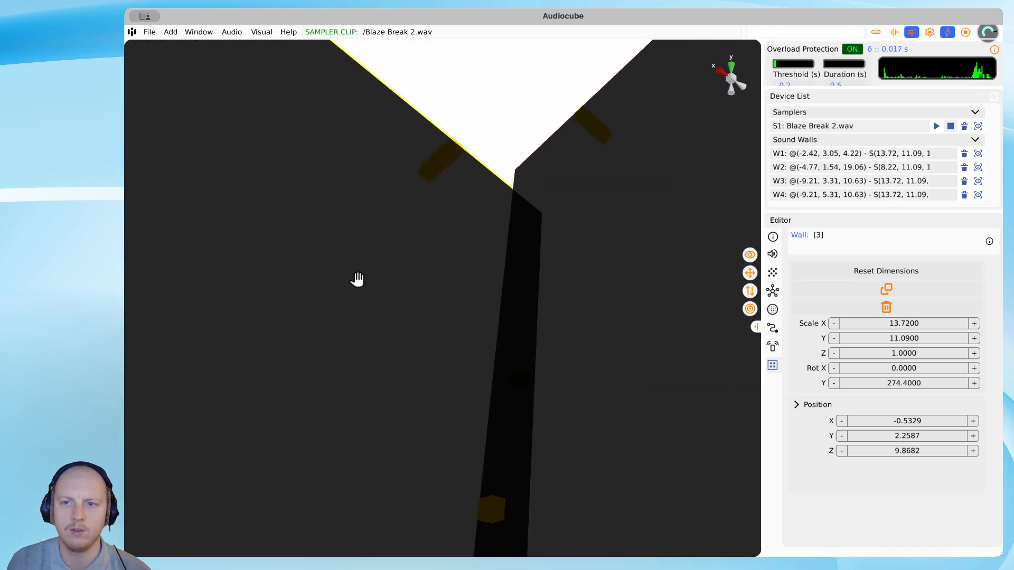
pyautogui.moveTo(357, 279); pyautogui.dragTo(294, 556)
# Step: Move the stage mic inside the enclosure of Soundwalls and switch it on as the listening point
pyautogui.moveTo(461, 375); pyautogui.dragTo(448, 315, button='right')
pyautogui.press('a')
pyautogui.press('d')
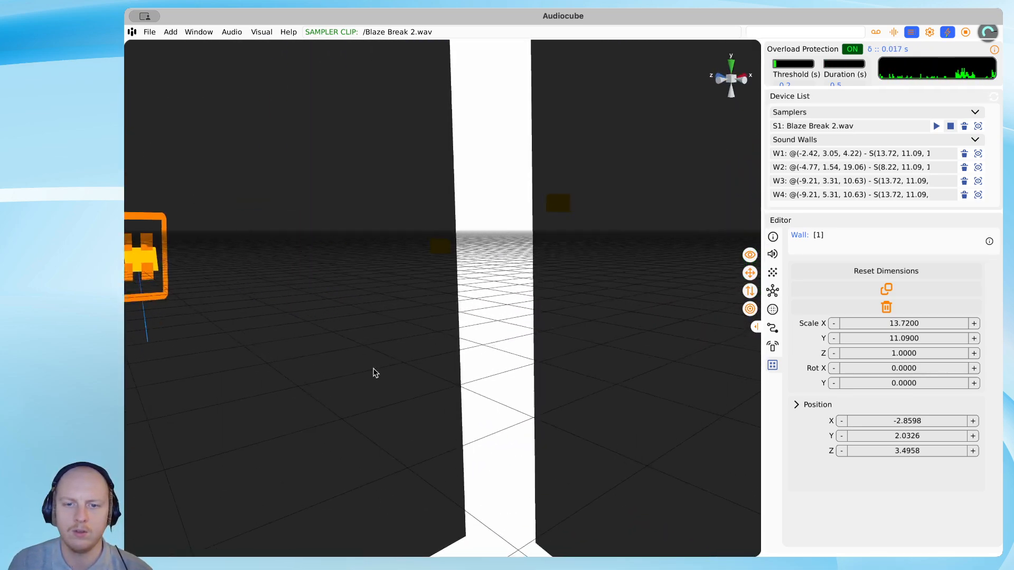
pyautogui.moveTo(374, 368); pyautogui.dragTo(550, 258, button='right')
pyautogui.scroll(5, 569, 263)
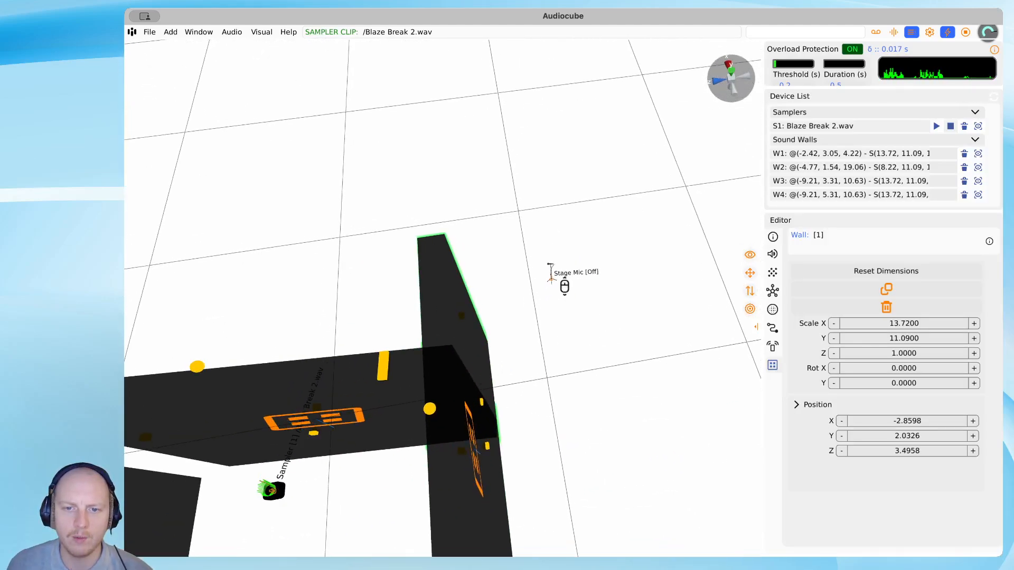
pyautogui.moveTo(553, 280); pyautogui.dragTo(443, 432)
pyautogui.press('s')
pyautogui.press('a')
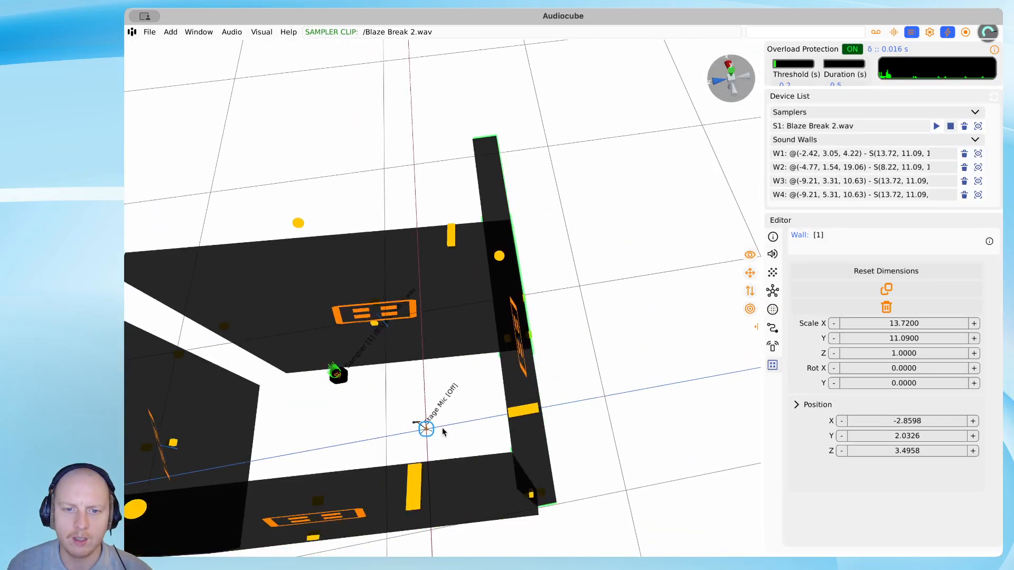
pyautogui.doubleClick(429, 424)
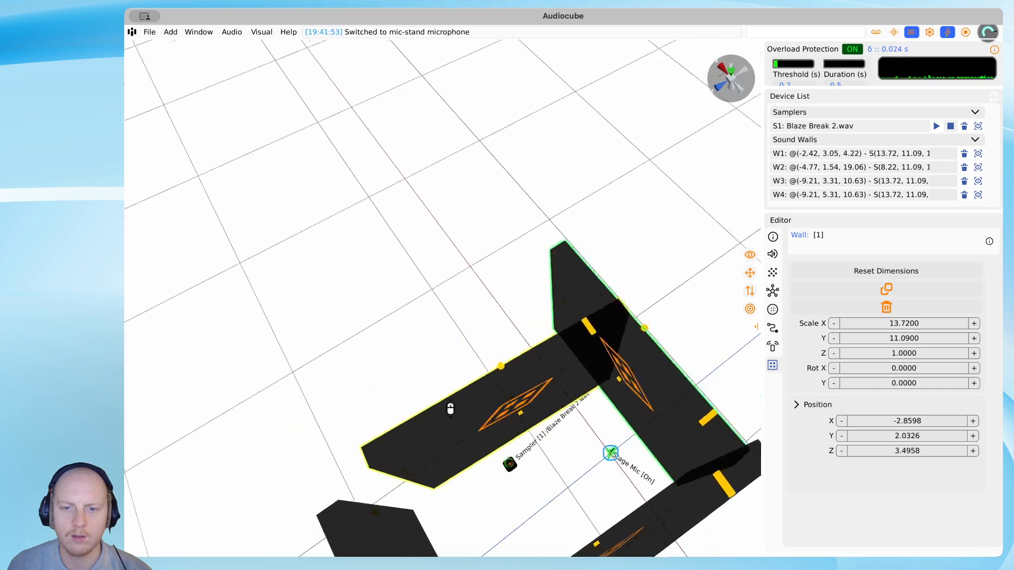
# Step: Move wall 3 outward to about X 4.64, Y 2.24, Z 9.22
pyautogui.doubleClick(446, 405)
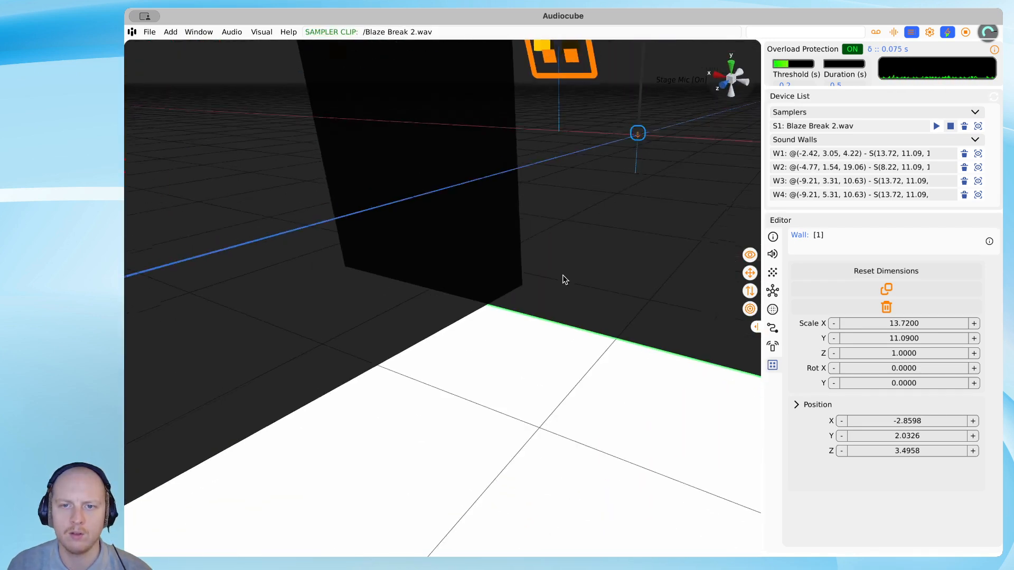
pyautogui.scroll(-5, 559, 280)
pyautogui.scroll(4, 552, 278)
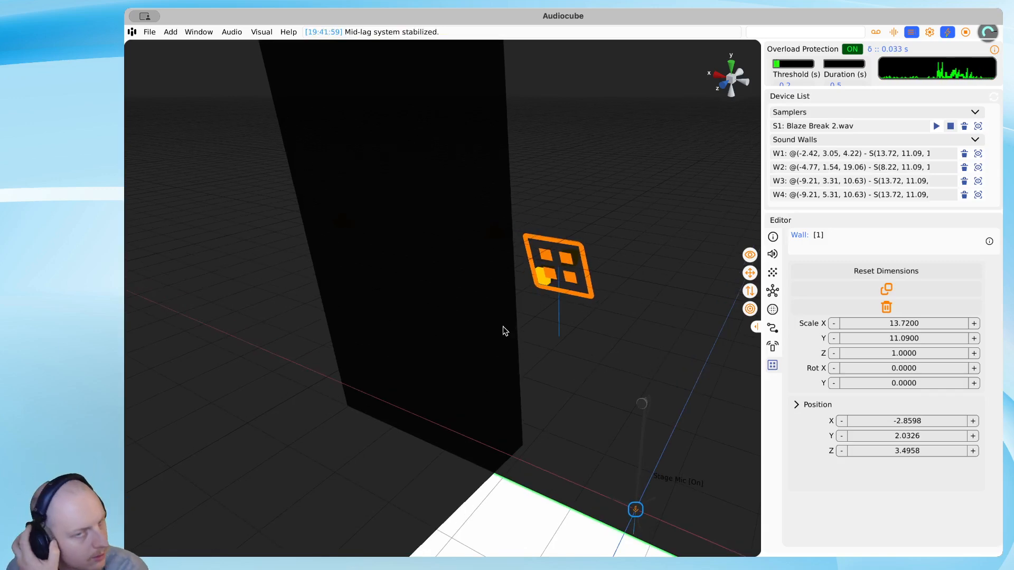
pyautogui.moveTo(588, 240); pyautogui.dragTo(470, 366)
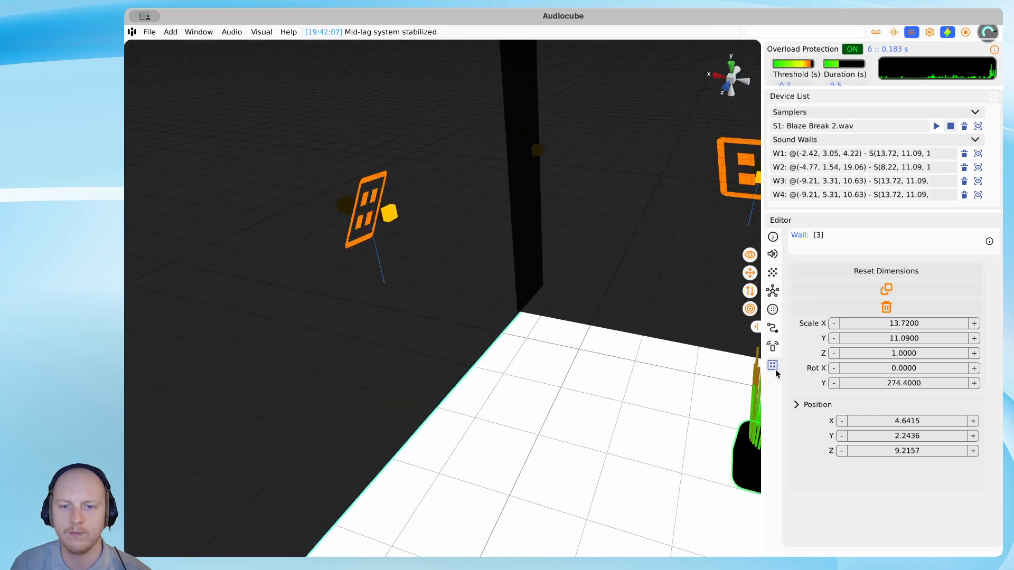
# Step: Select wall 2 and fly the camera around the enclosure to examine the walls, sampler and active stage mic
pyautogui.moveTo(739, 357); pyautogui.dragTo(687, 254)
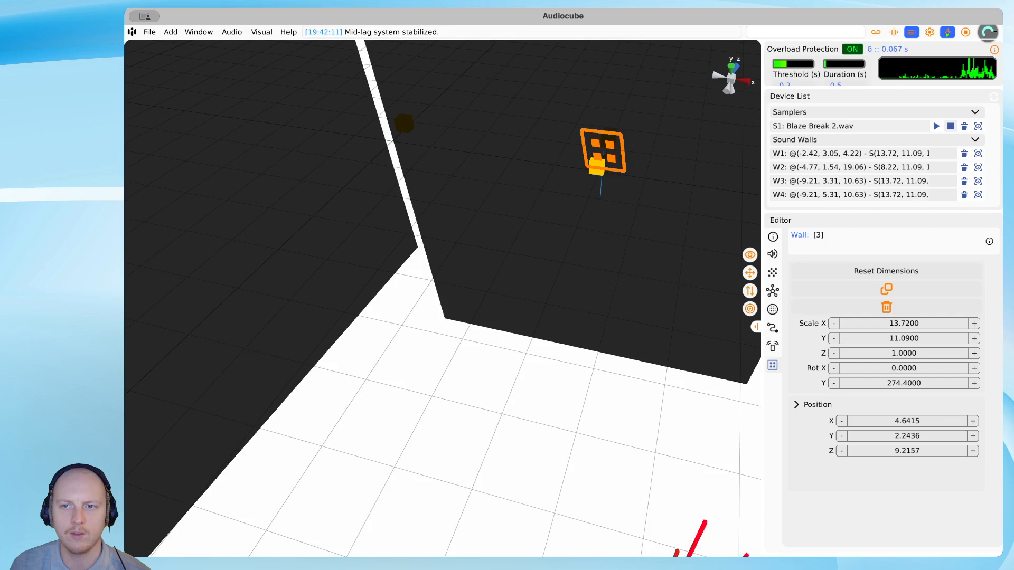
pyautogui.click(614, 193)
pyautogui.press('s')
pyautogui.press('d')
pyautogui.press('d')
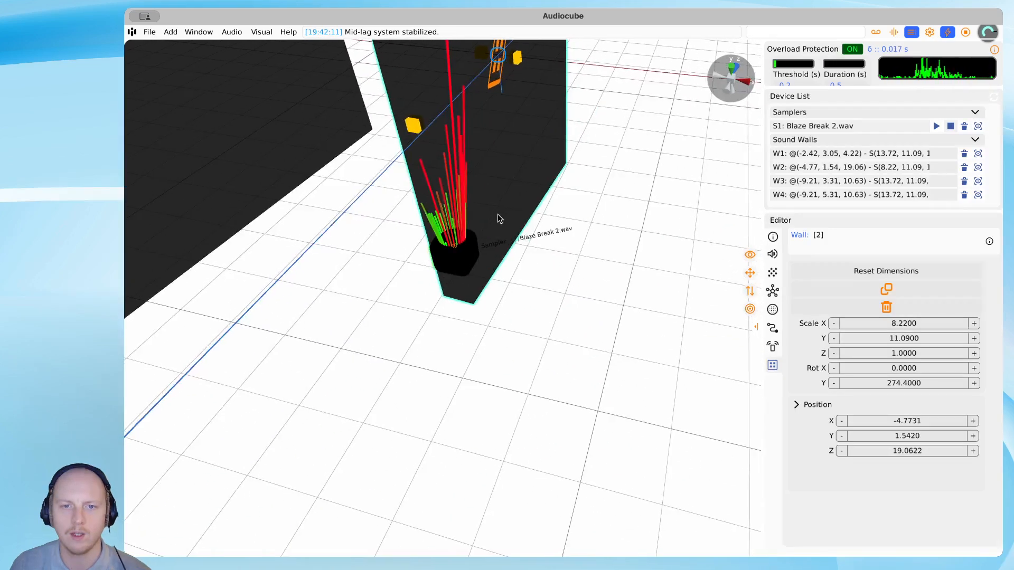
pyautogui.press('d')
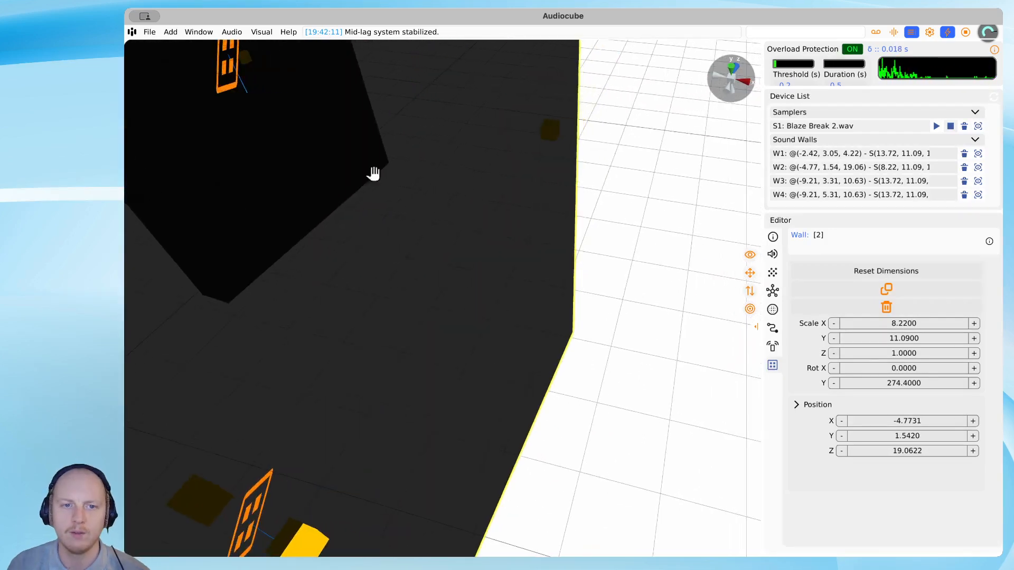
pyautogui.moveTo(374, 174); pyautogui.dragTo(196, 174, button='right')
pyautogui.press('w')
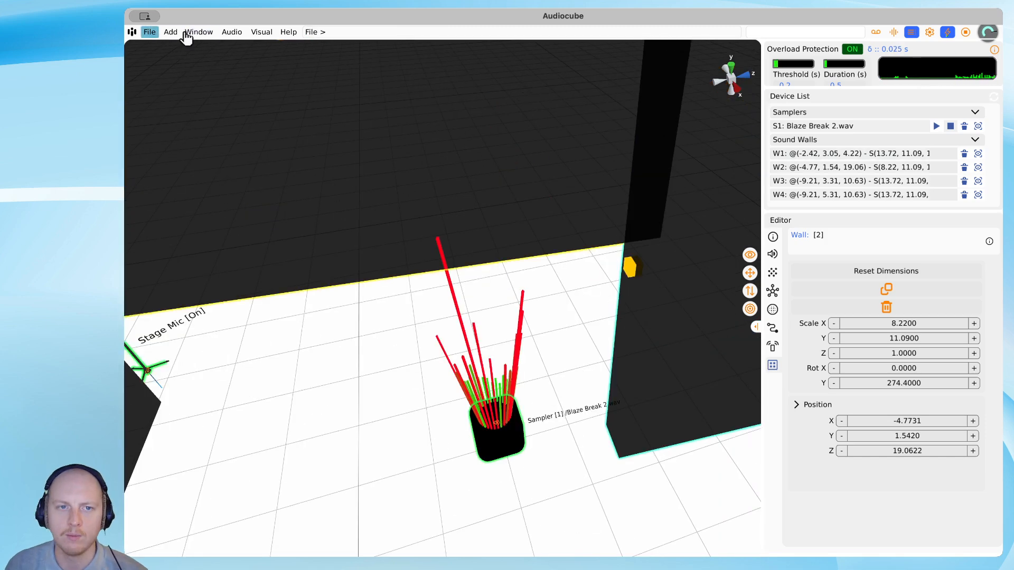
# Step: Stop all playback and bring the camera to an overview of the Soundwalls, sampler and stage mic
pyautogui.click(965, 32)
pyautogui.press('s')
pyautogui.press('d')
pyautogui.moveTo(545, 183); pyautogui.dragTo(563, 282, button='right')
pyautogui.press('d')
pyautogui.press('a')
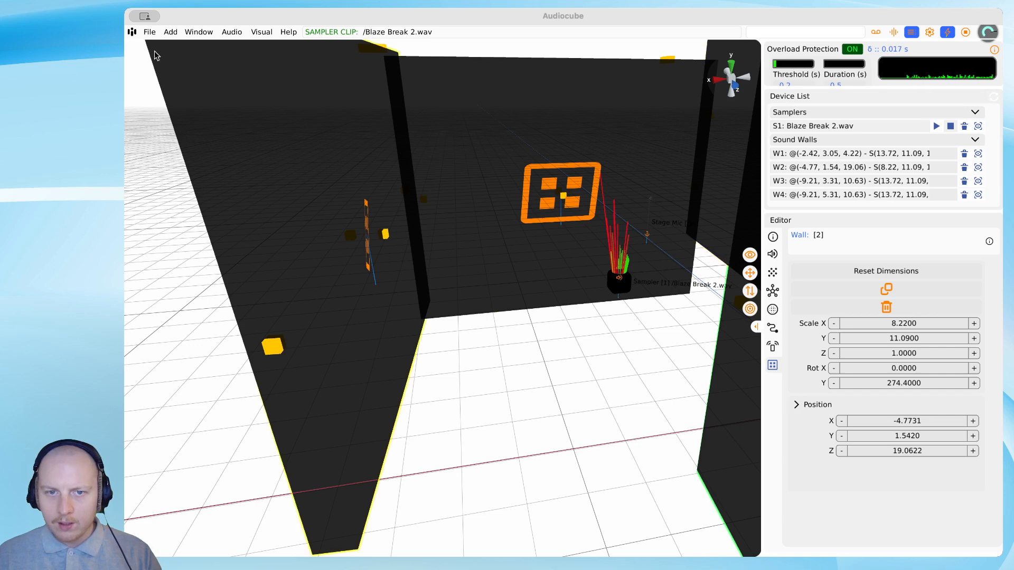
pyautogui.click(194, 24)
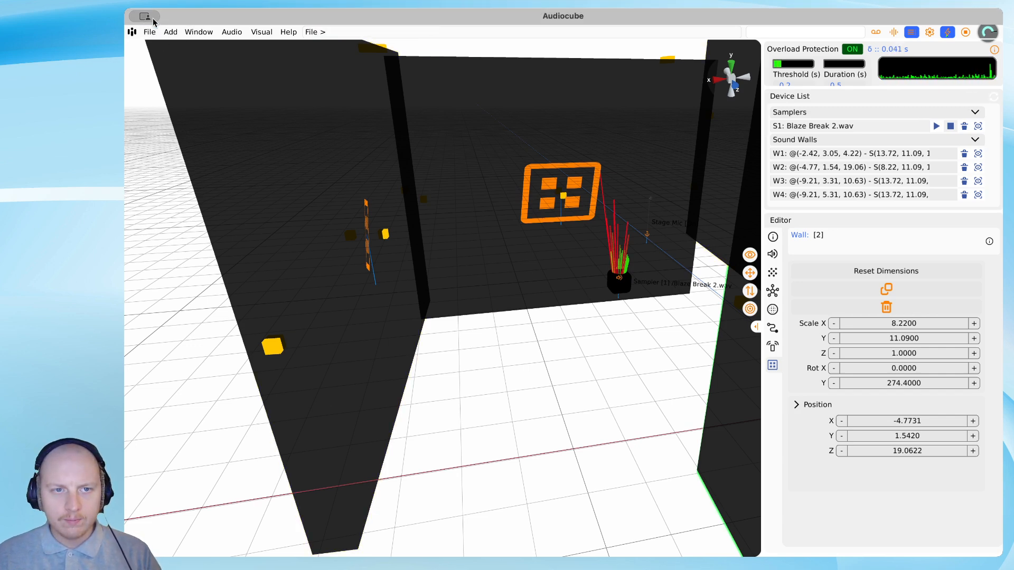